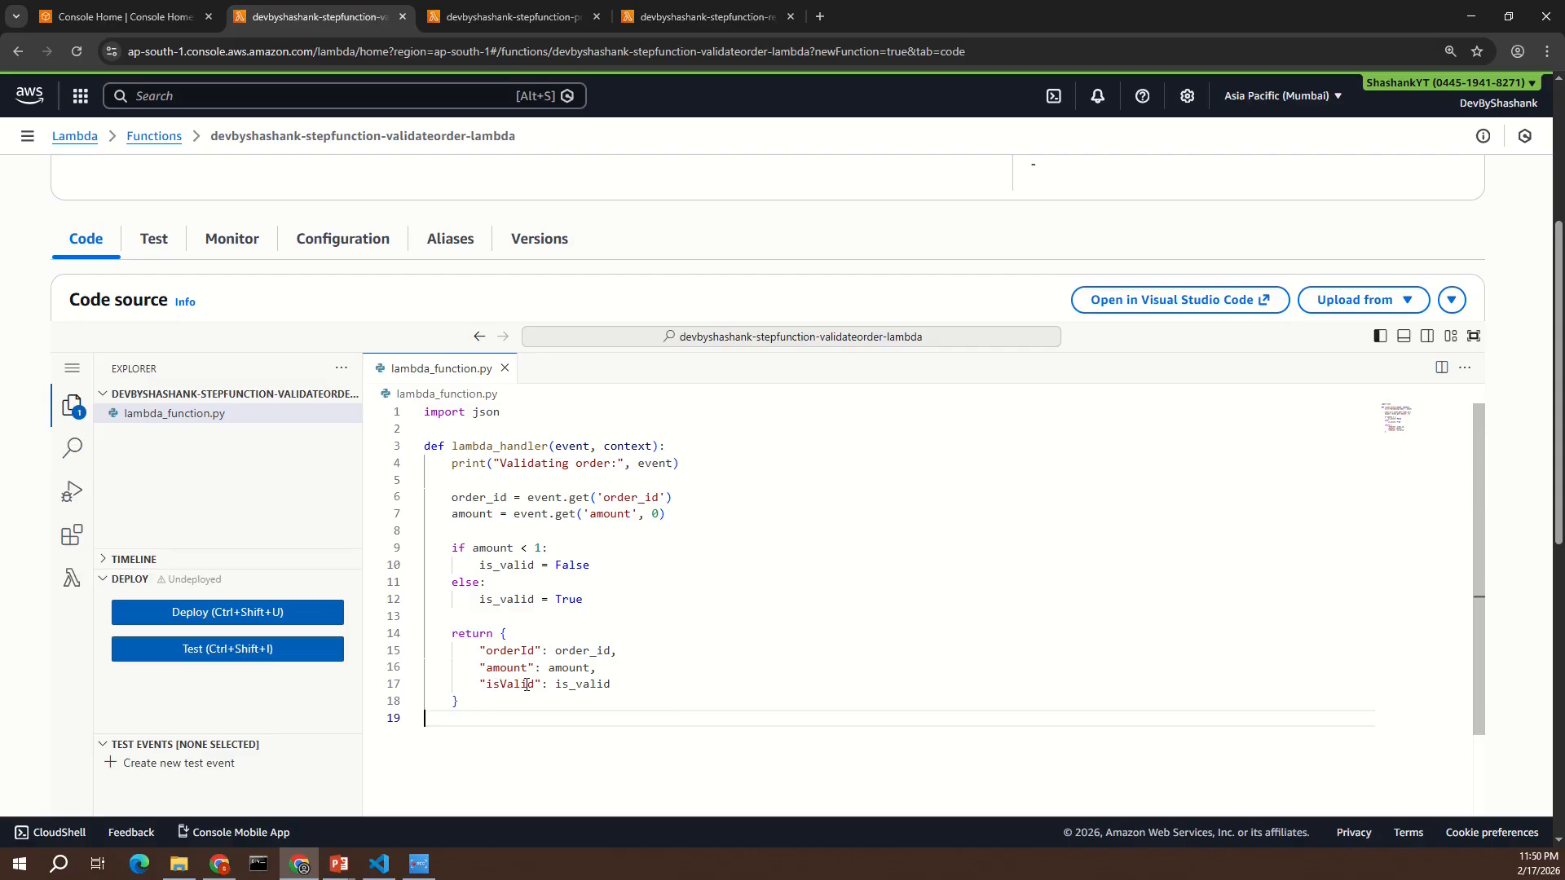
- Deploy the edited code of the validateorder Lambda function
click(505, 706)
key(Down)
click(317, 617)
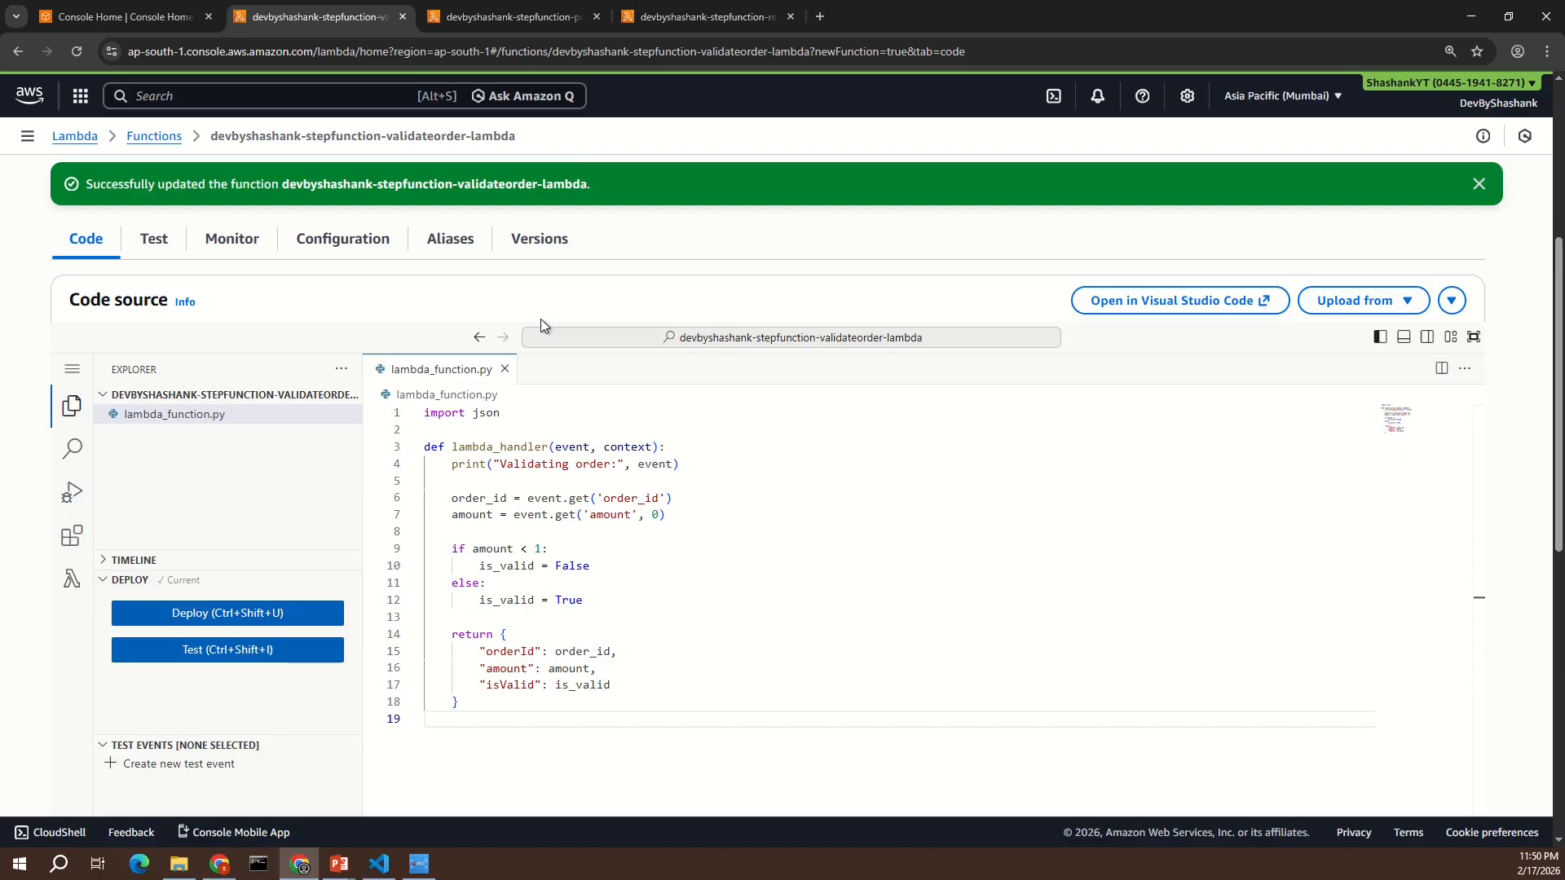
- Replace the processorder Lambda's code with the handler returning orderId and status "Order Processed Successfully", and deploy it
click(515, 18)
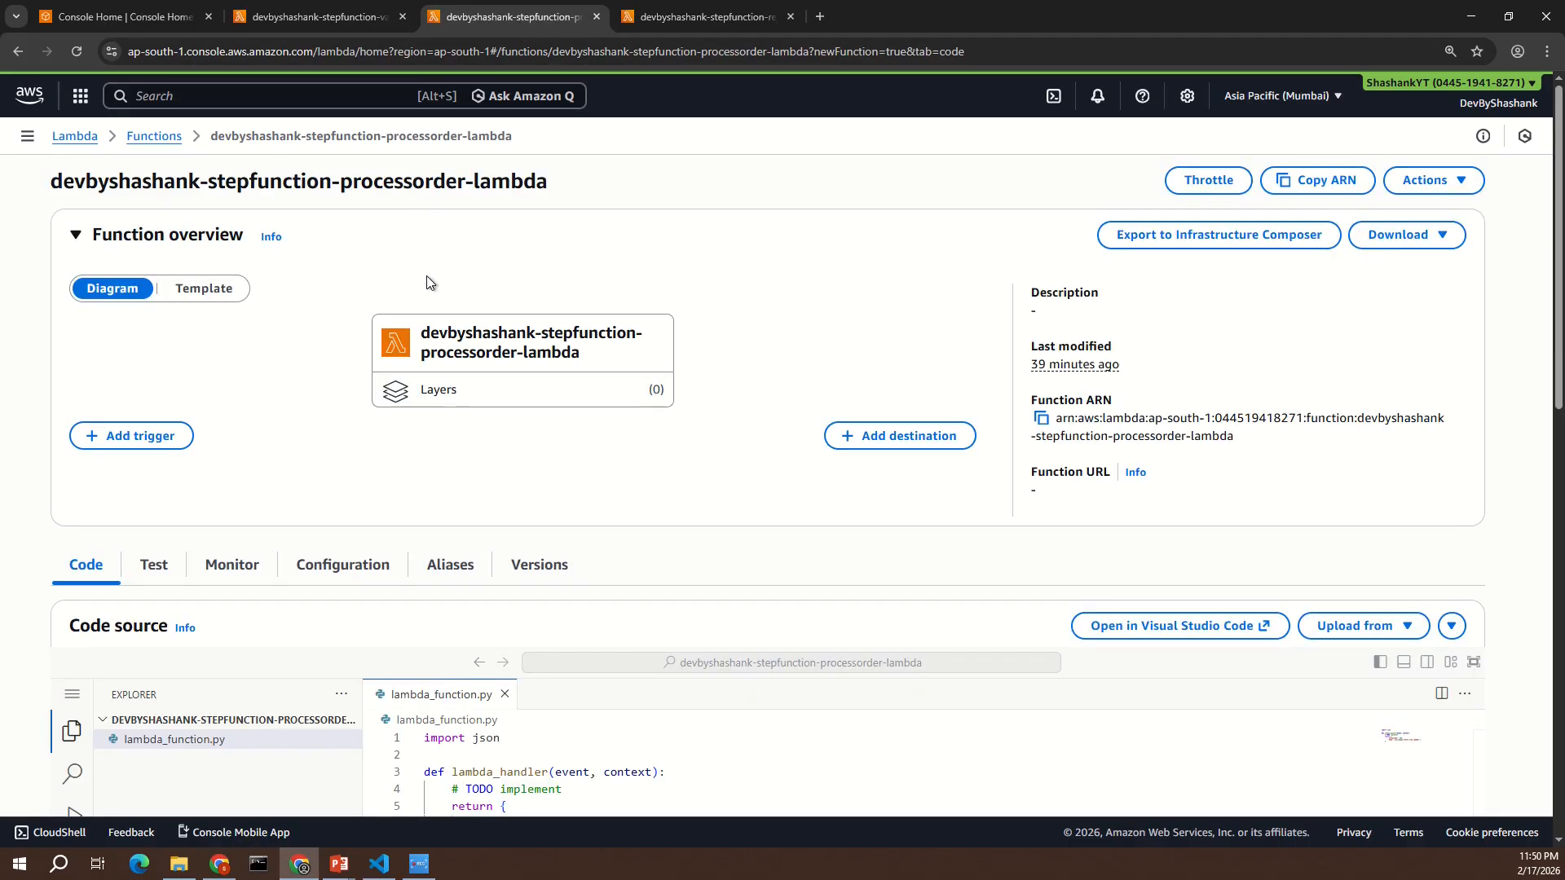
scroll(434, 317, down, 3)
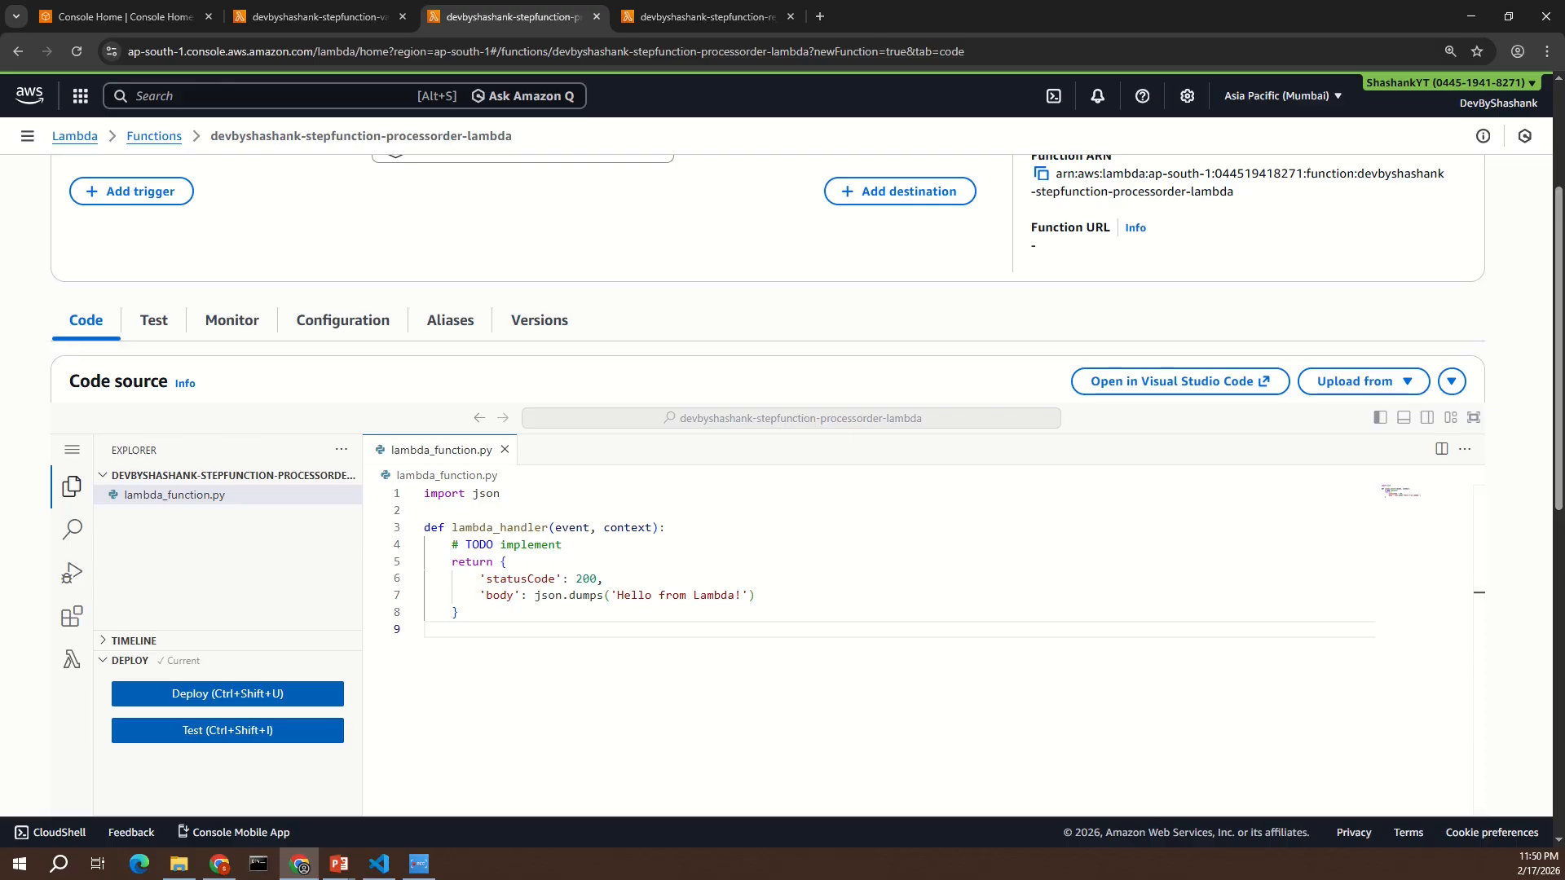
key(alt+Tab)
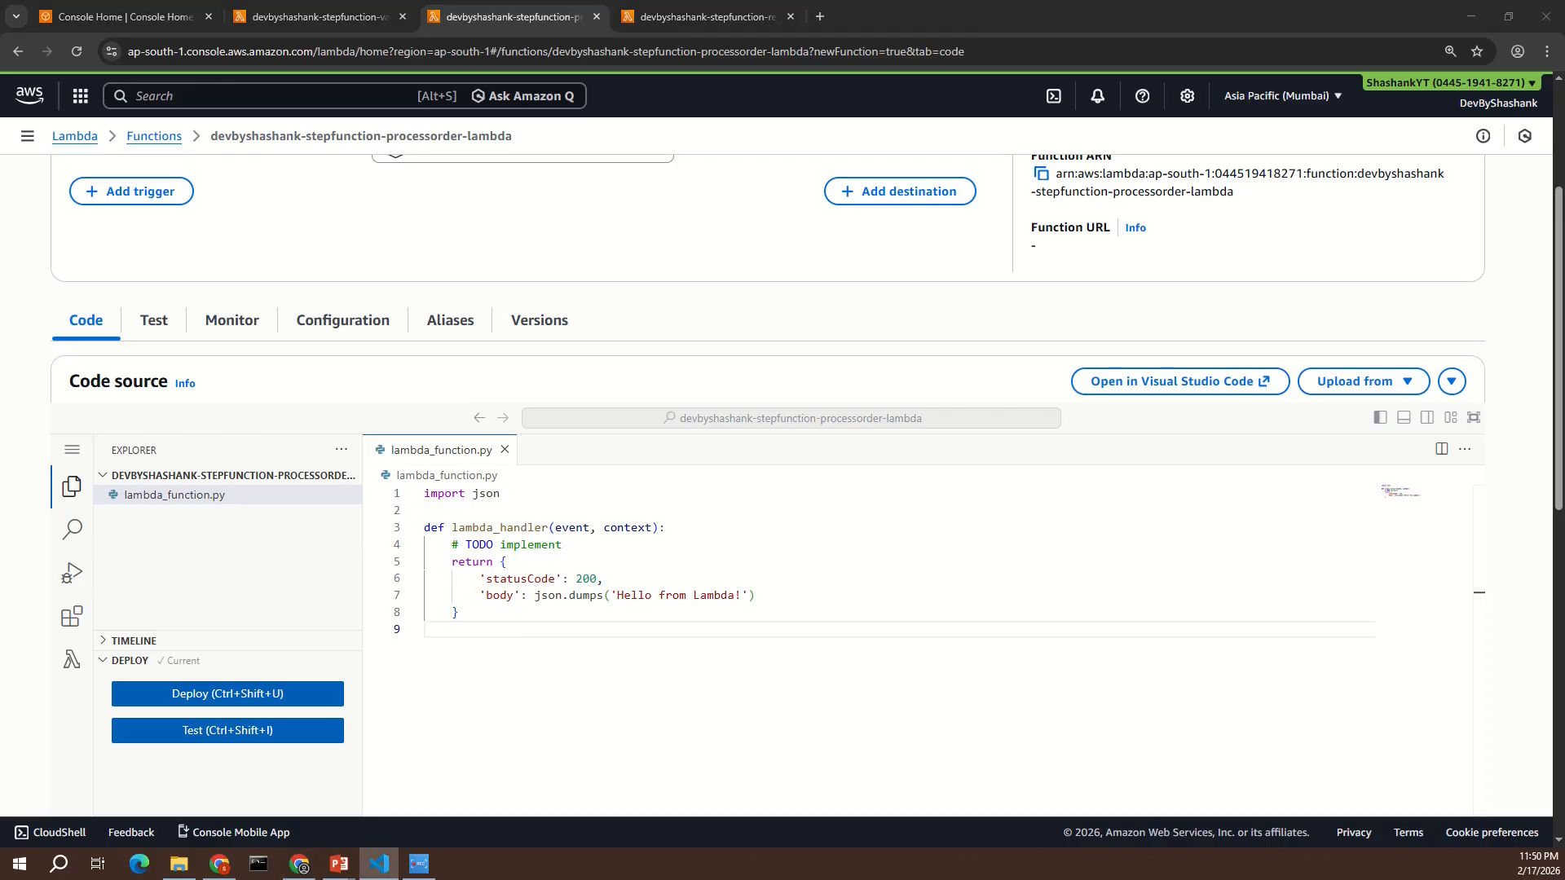
click(568, 580)
key(ctrl+a)
text(import json  def lambda_handler(event, context):     print("Processing order:", event)      return {         "orderId": event.get("orderId"),         "status": "Order Processed Successfully"     })
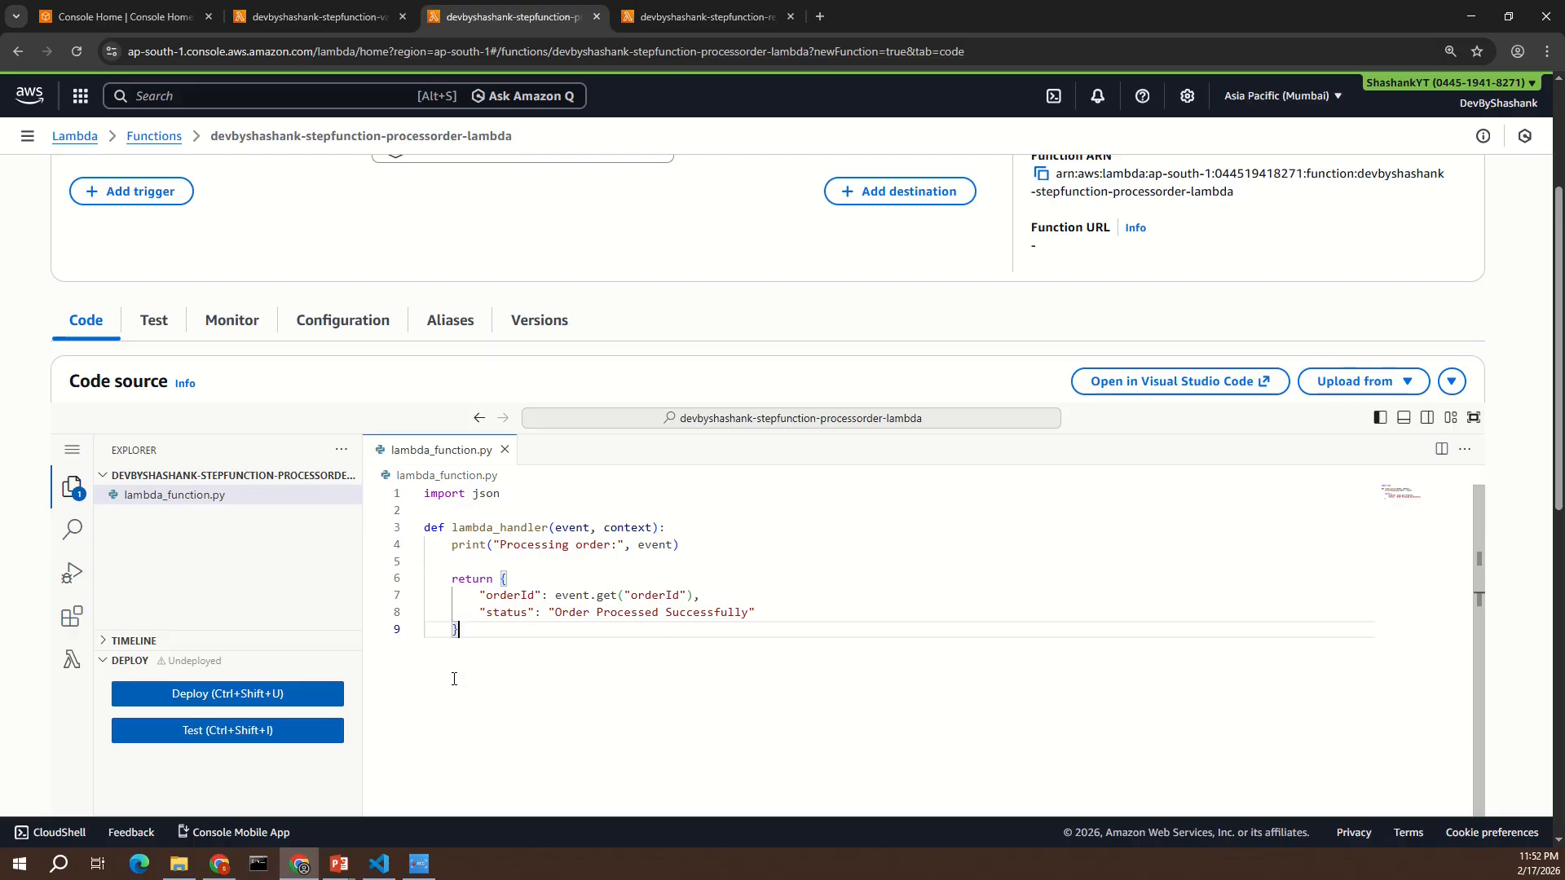
click(298, 699)
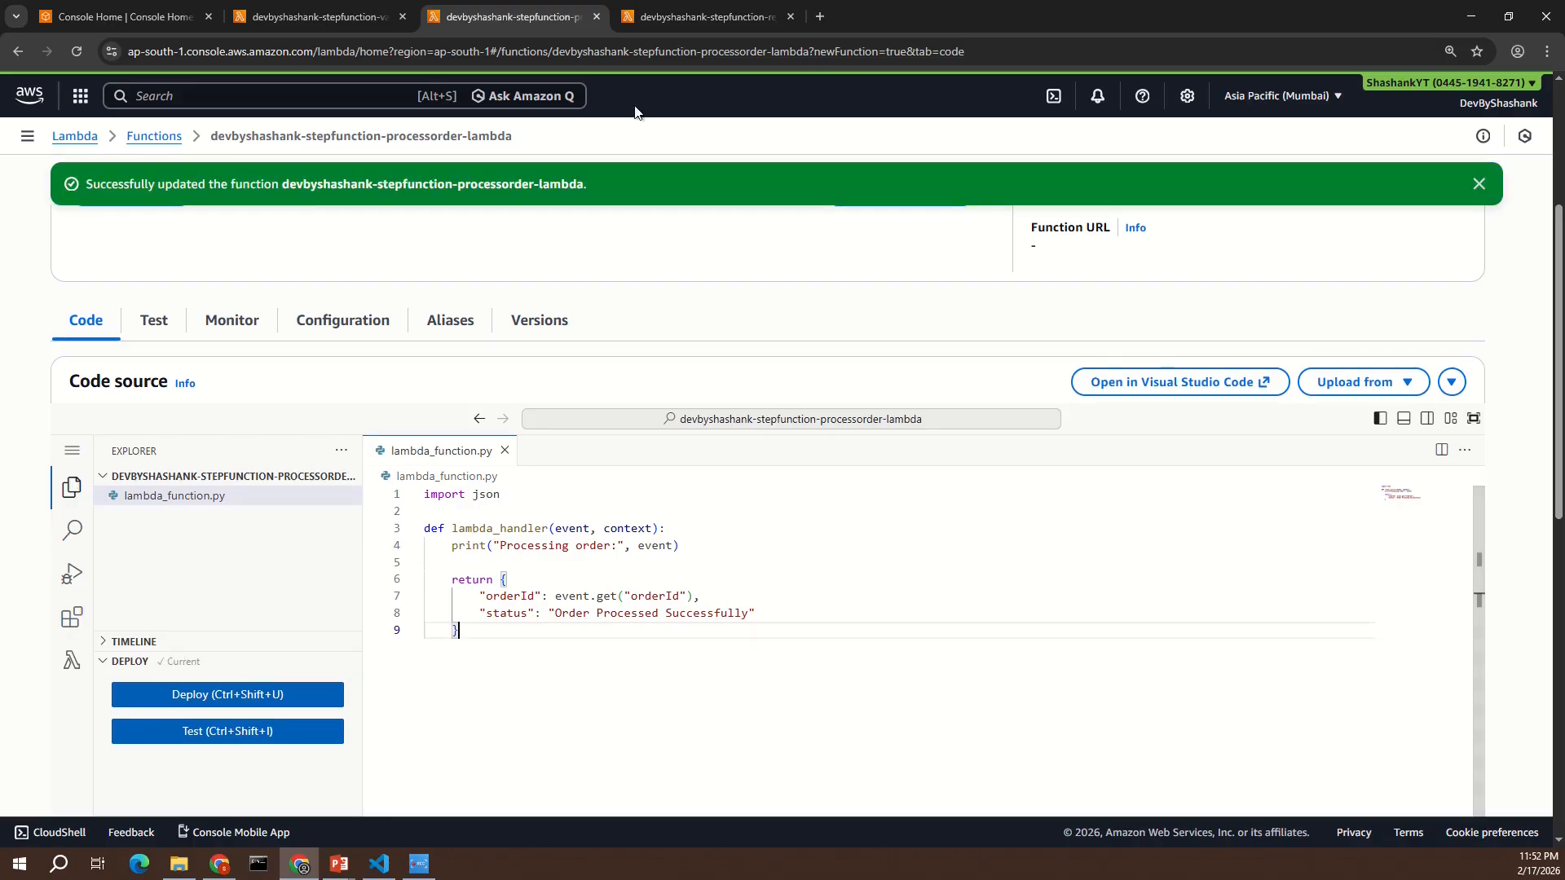
- Replace the rejectorder Lambda's code with the handler returning orderId and status "Order Rejected", and deploy it
click(703, 17)
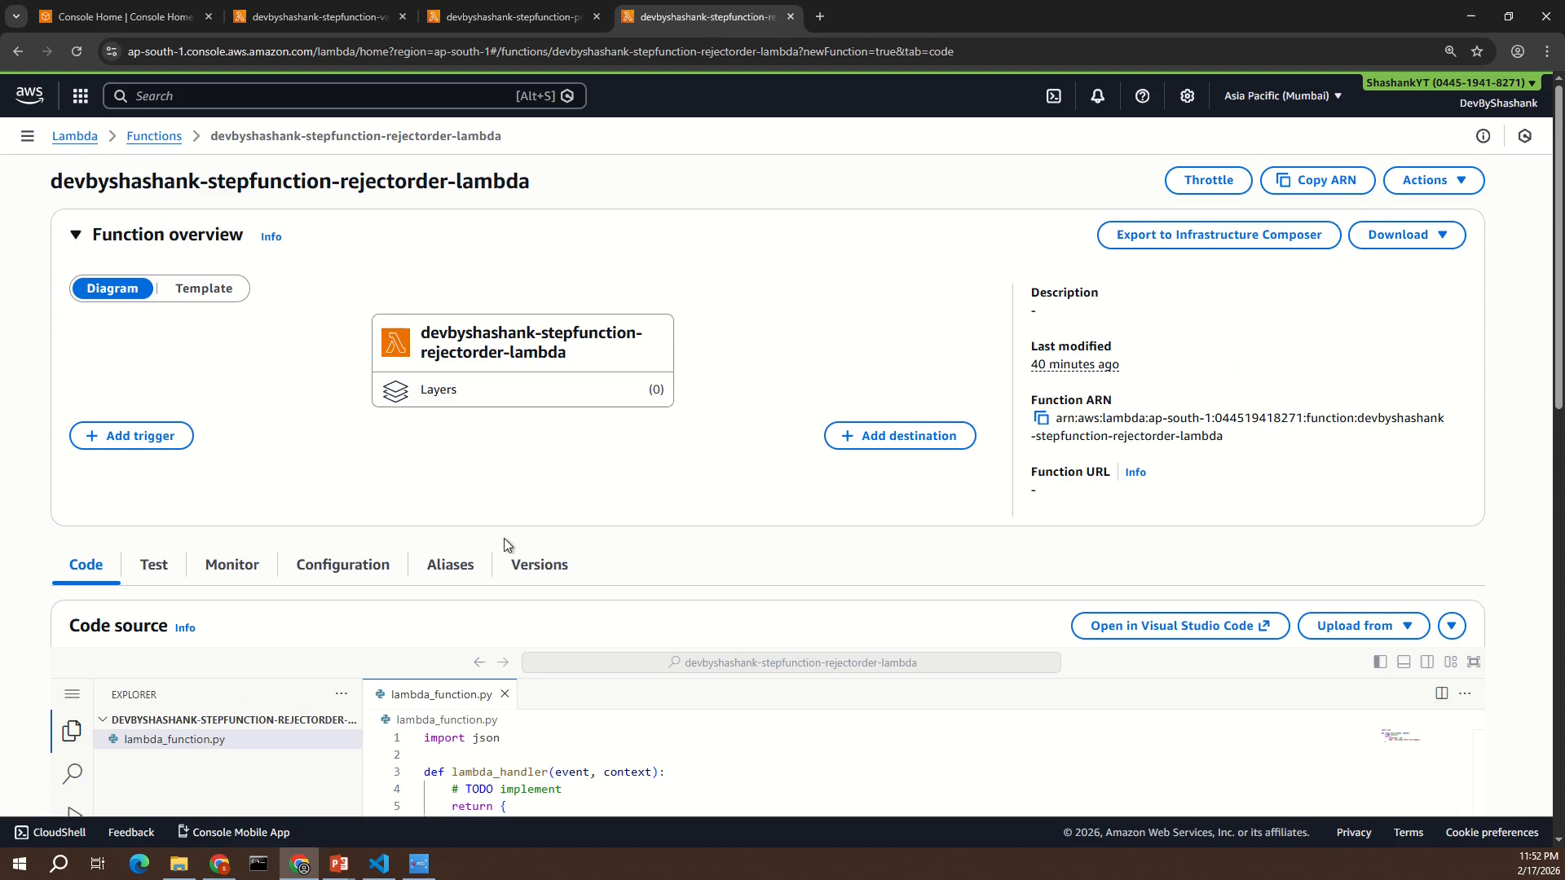
scroll(504, 538, down, 3)
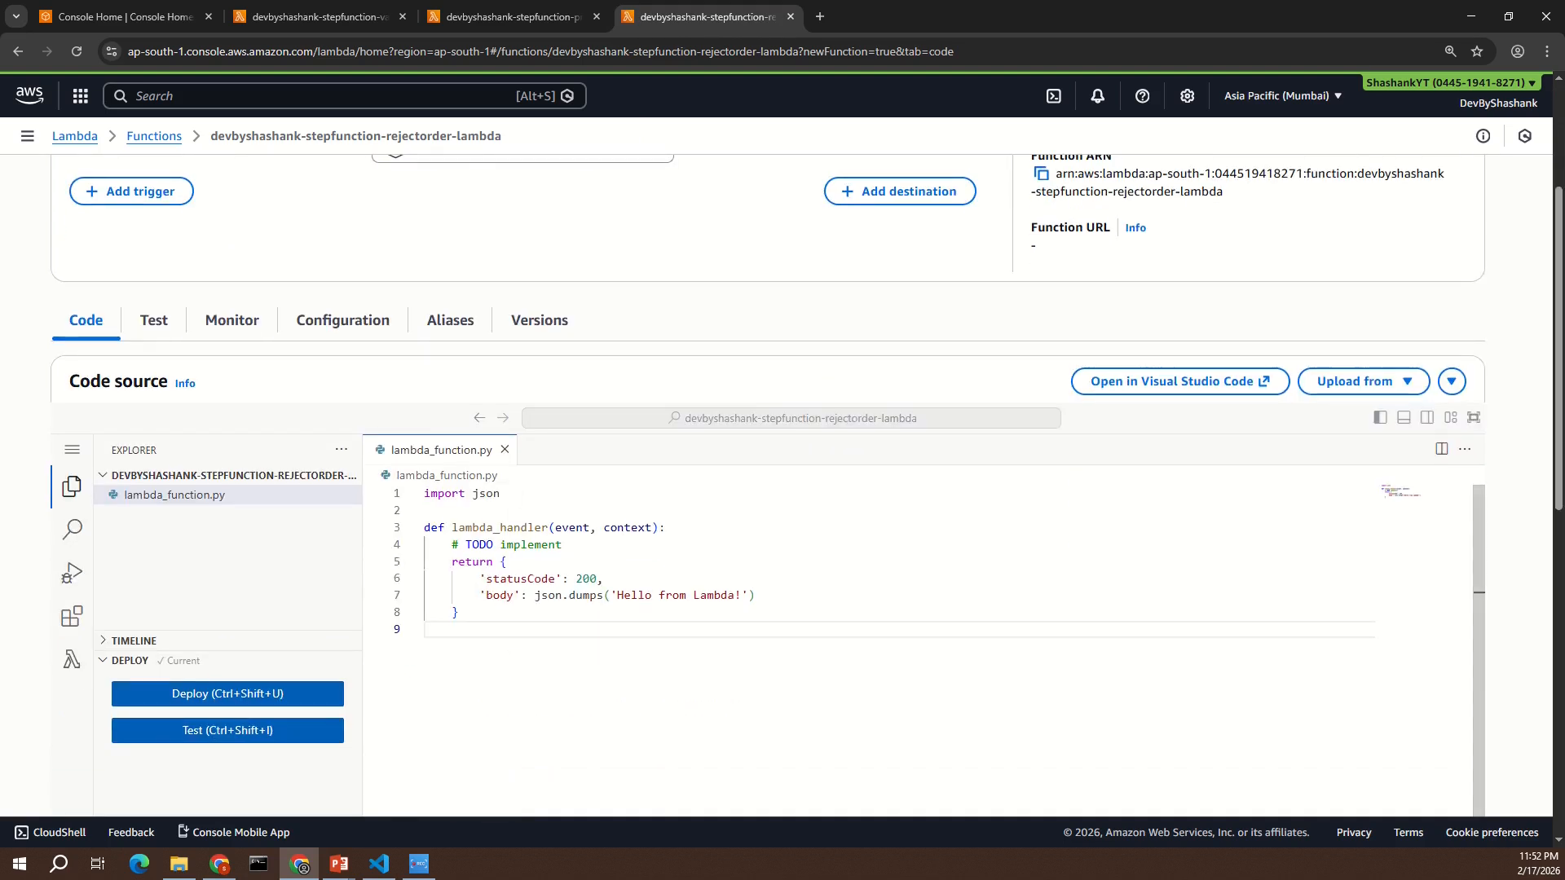
click(379, 864)
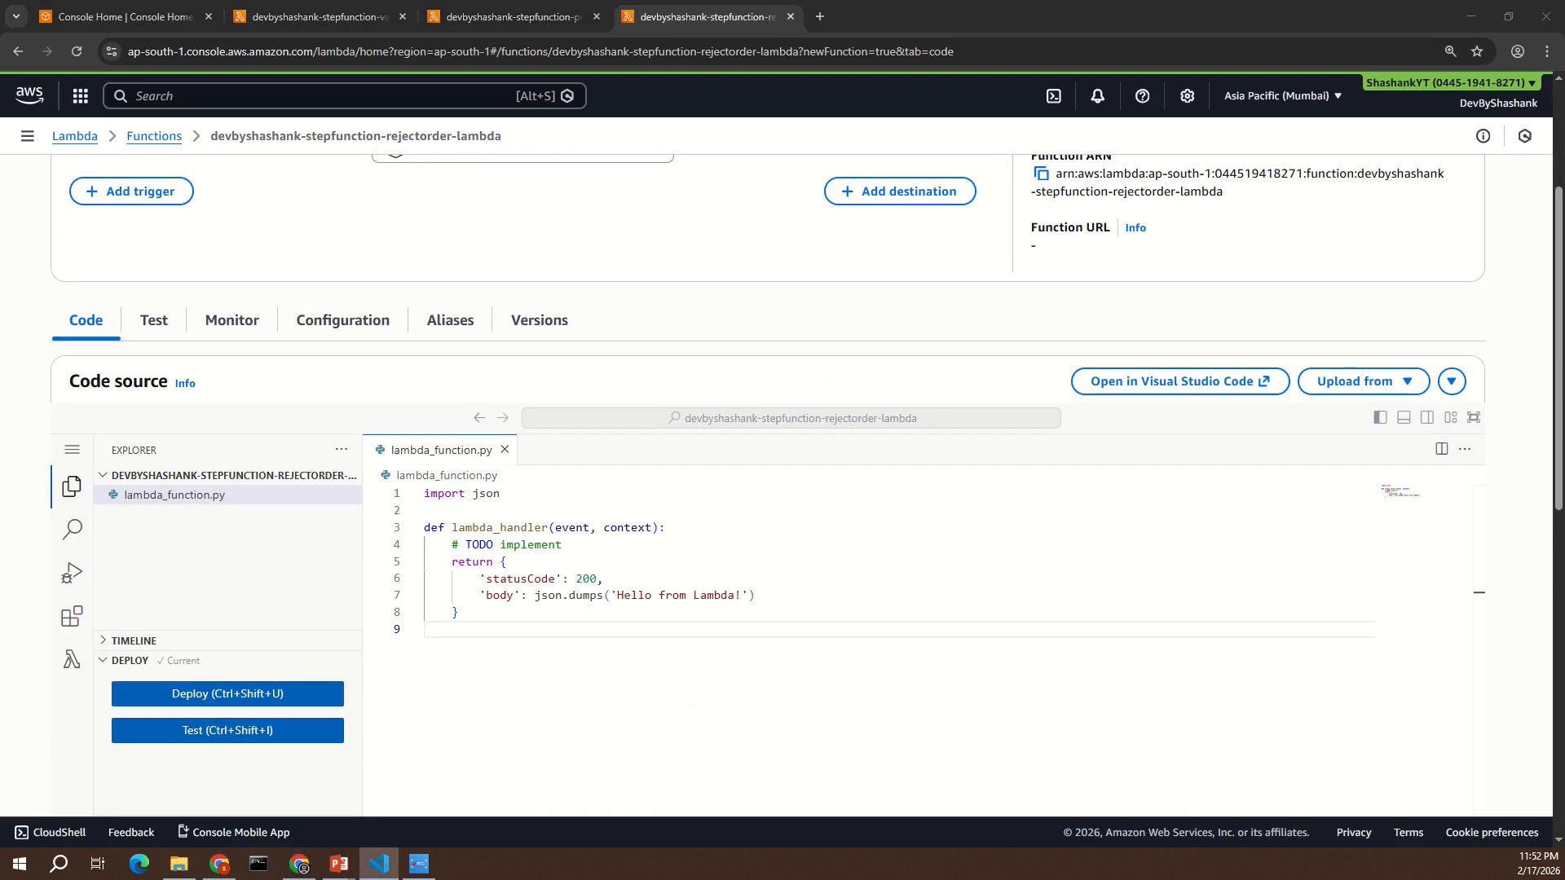
click(550, 610)
key(ctrl+a)
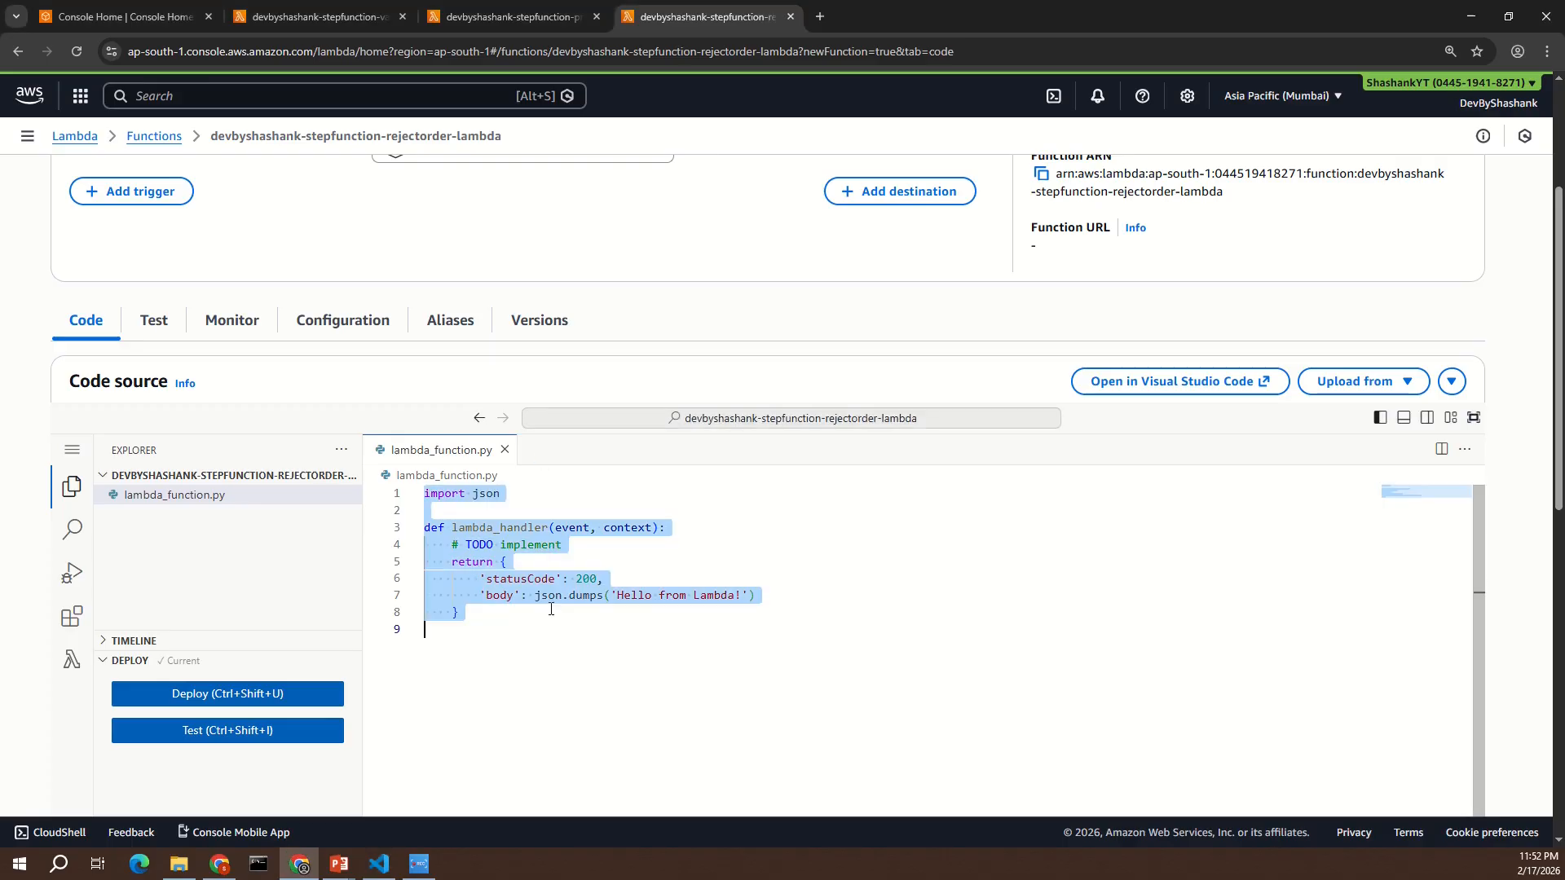
text(import json  def lambda_handler(event, context):     print("Rejecting order:", event)      return {         "orderId": event.get("orderId"),         "status": "Order Rejected"     })
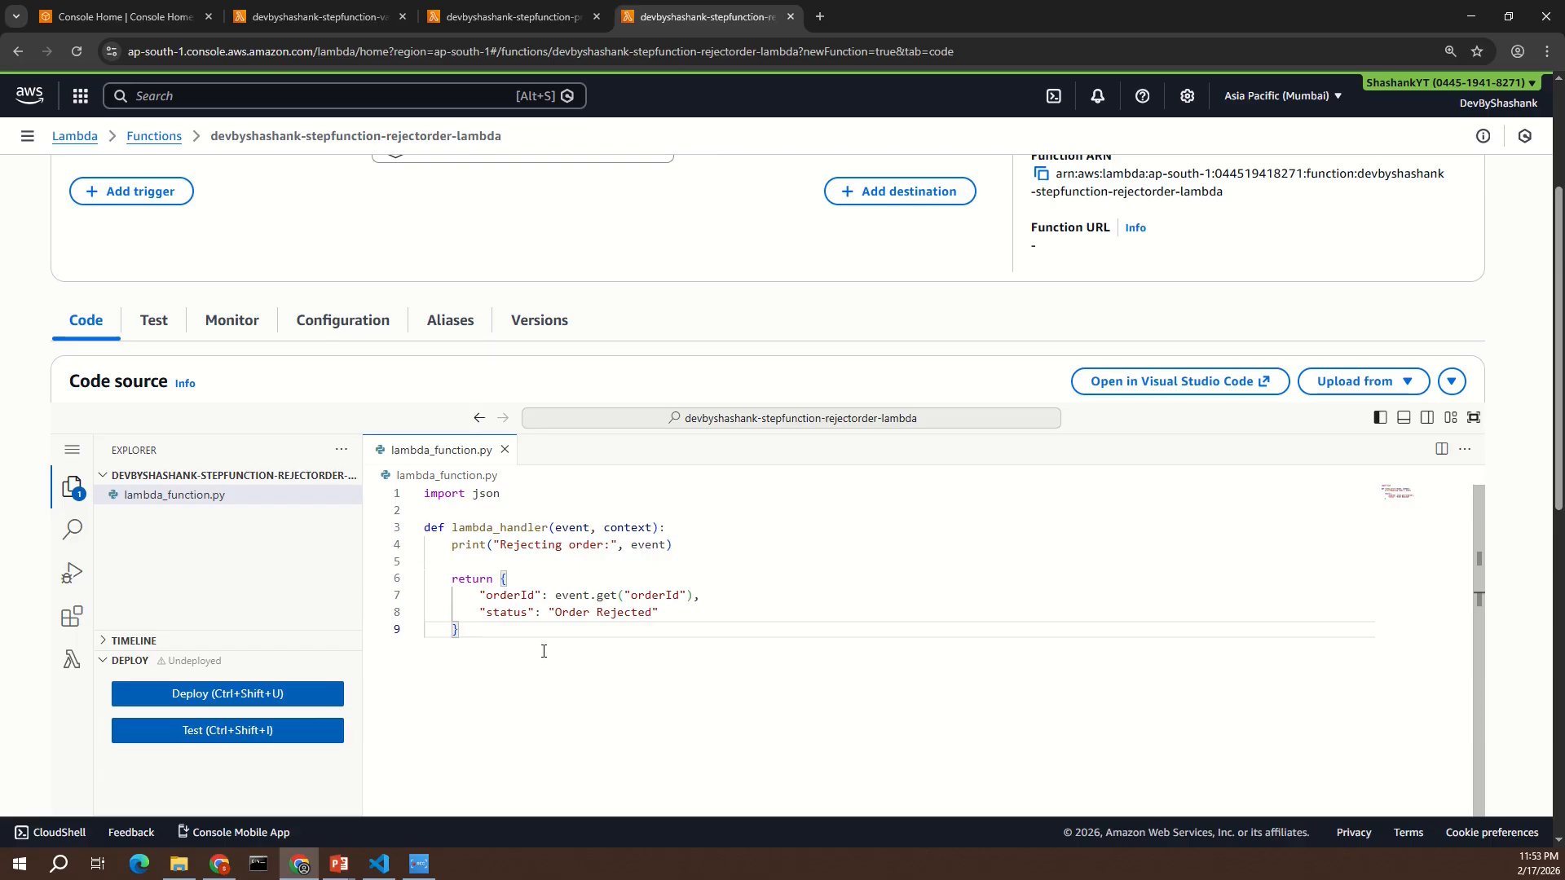
click(276, 698)
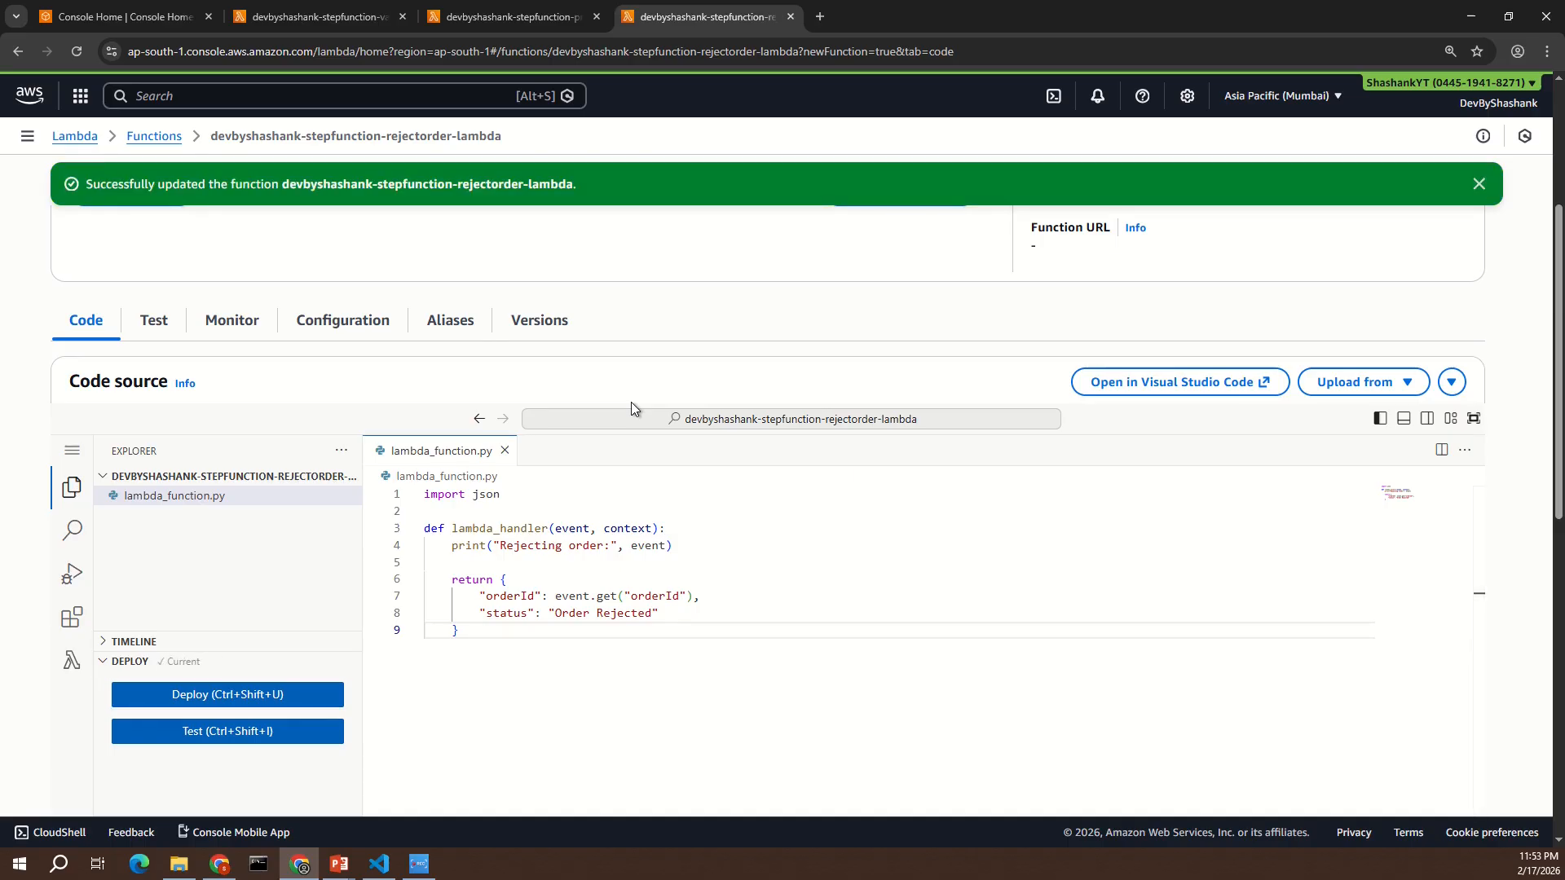
- Search the console for "step functions" and open the Step Functions service in a new browser tab
click(412, 96)
text(ste)
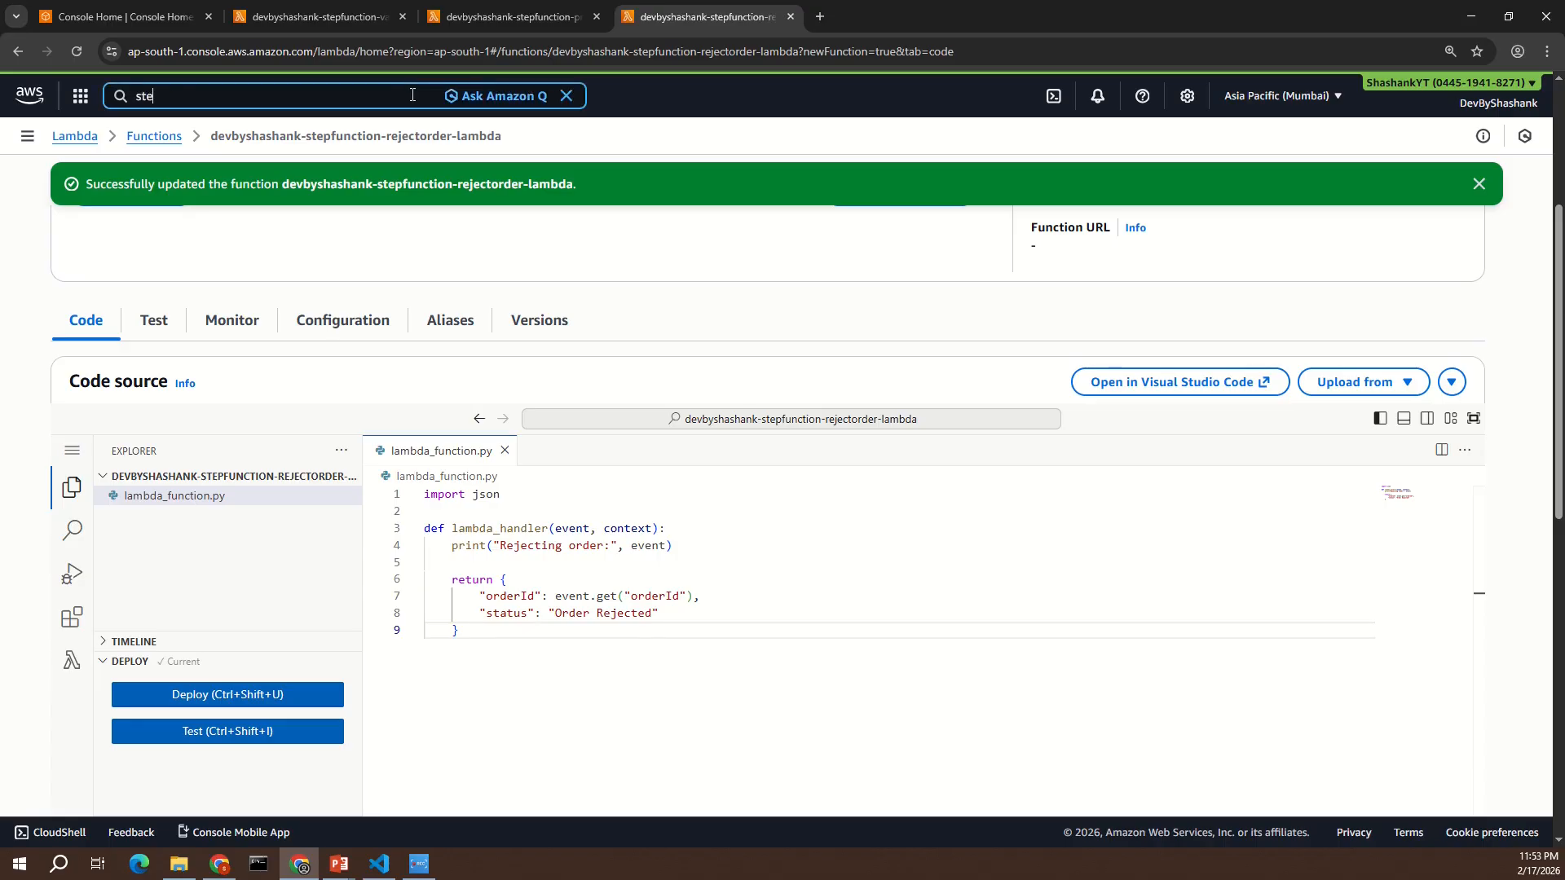
text(p functions)
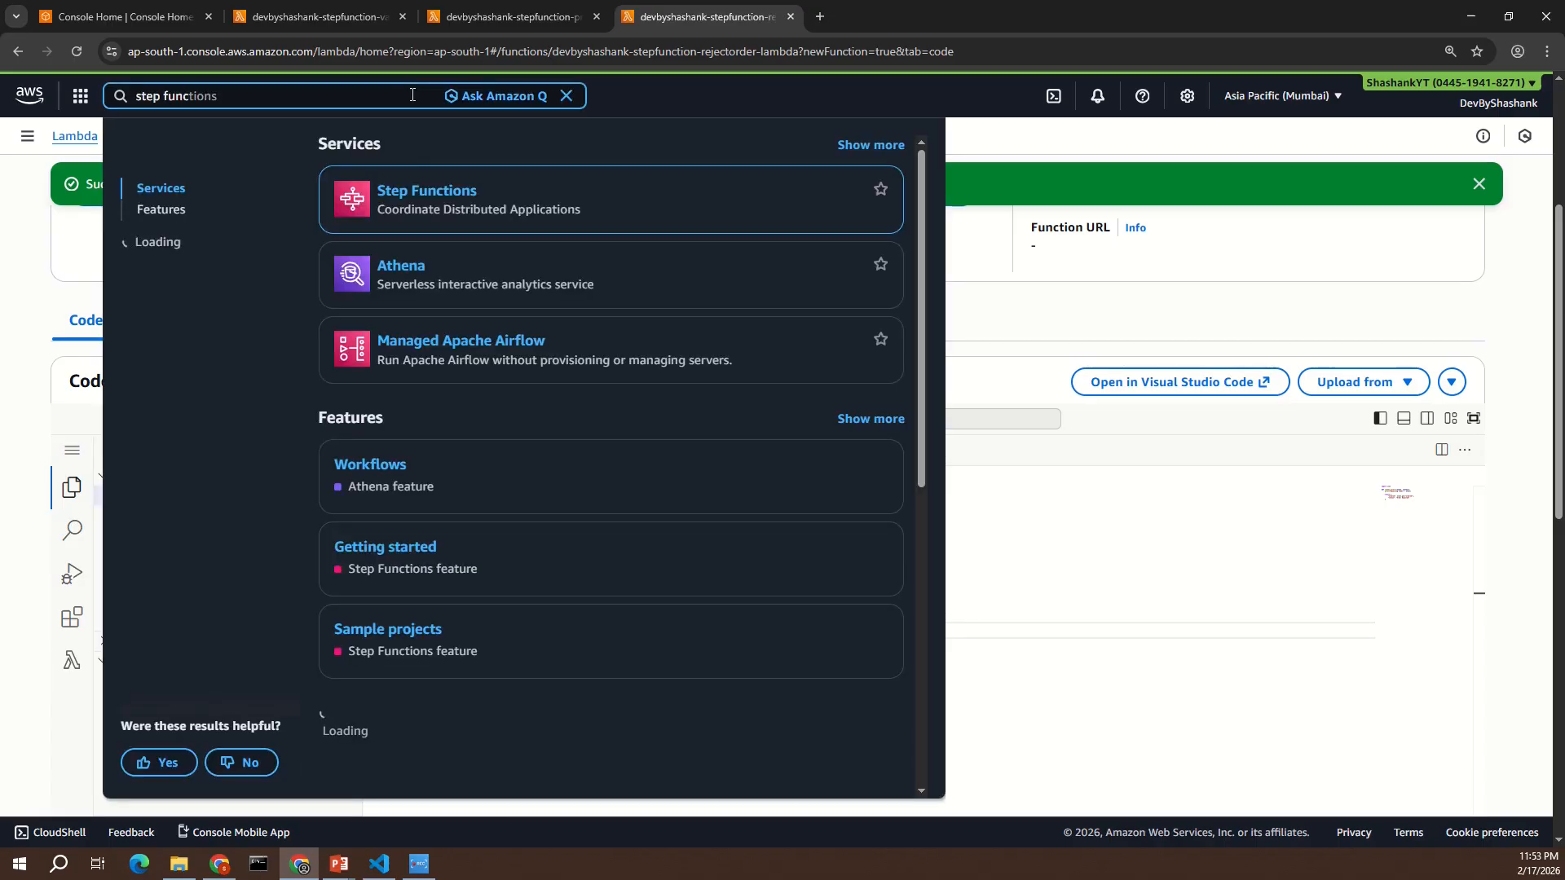
middle_click(434, 187)
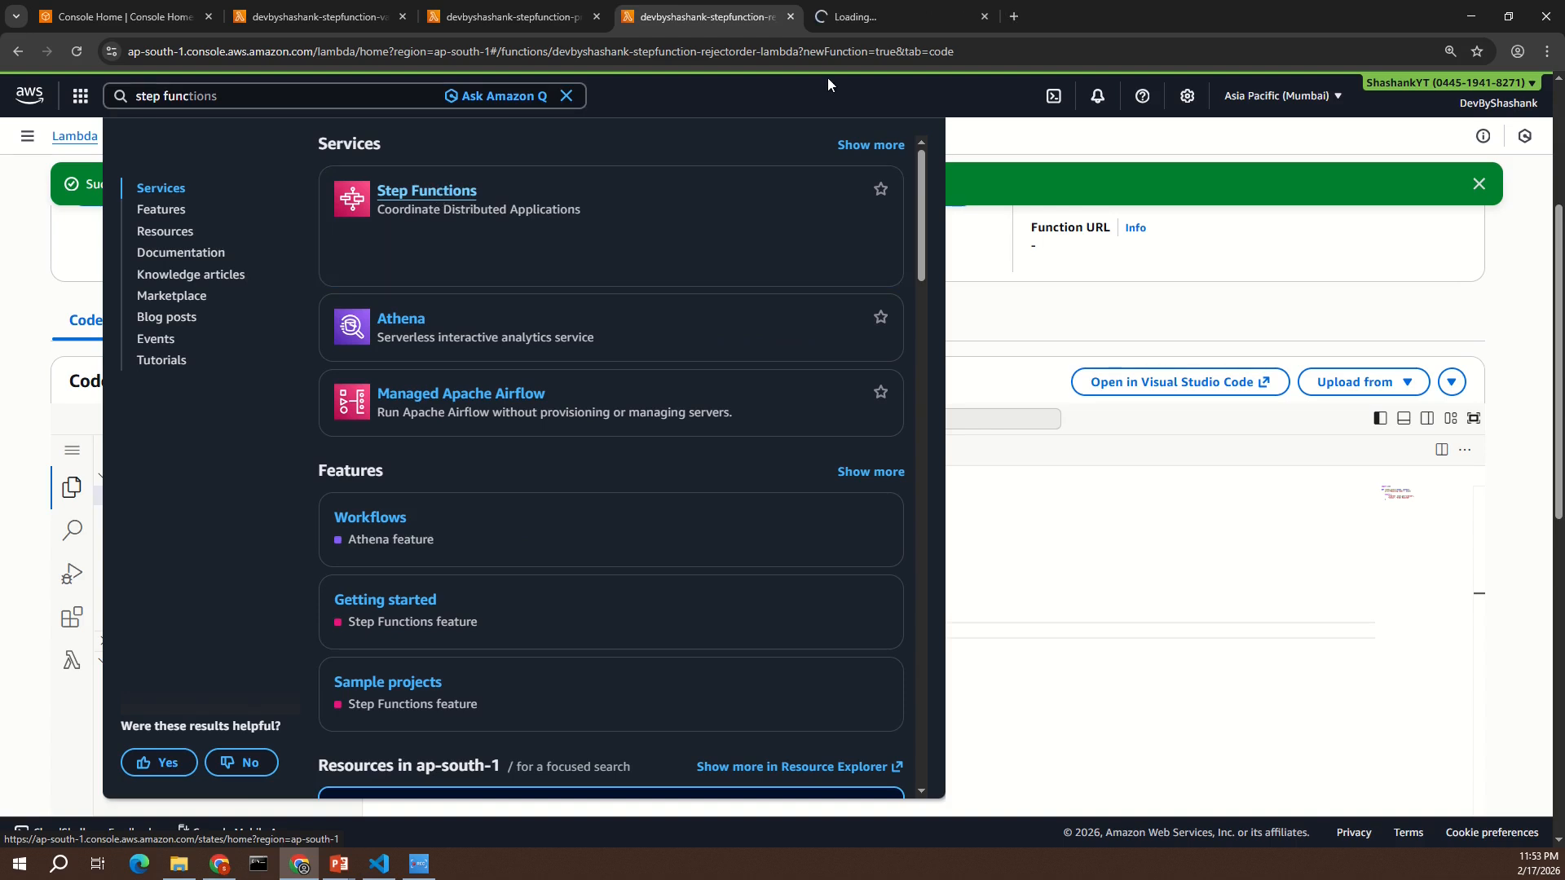
click(867, 23)
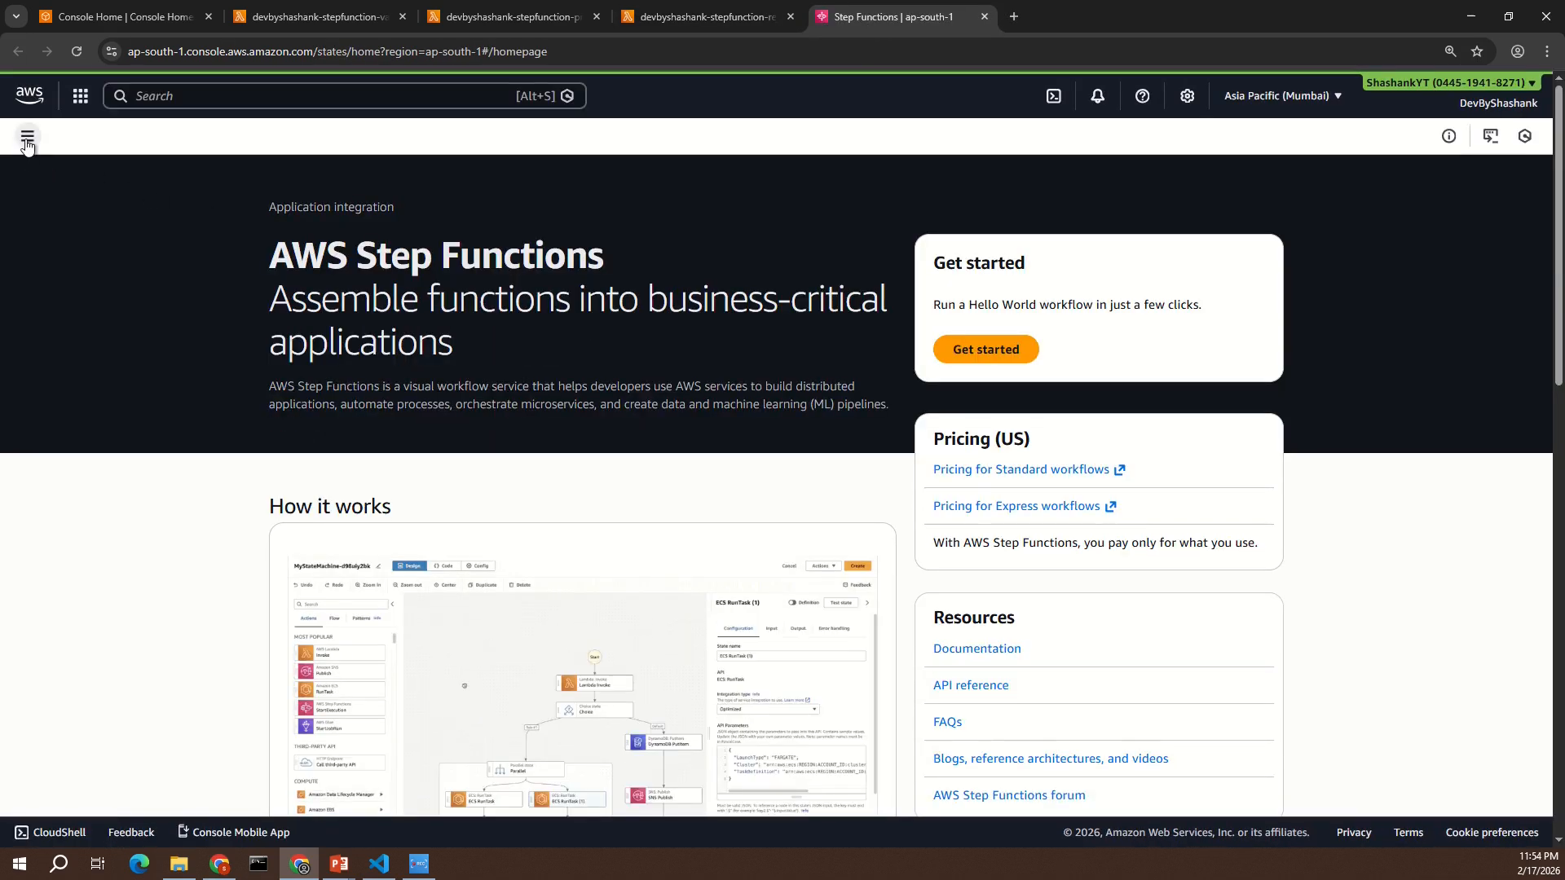
- Start a blank Standard state machine named devbyshashank-stepfunction-demo from the state machines list
click(27, 137)
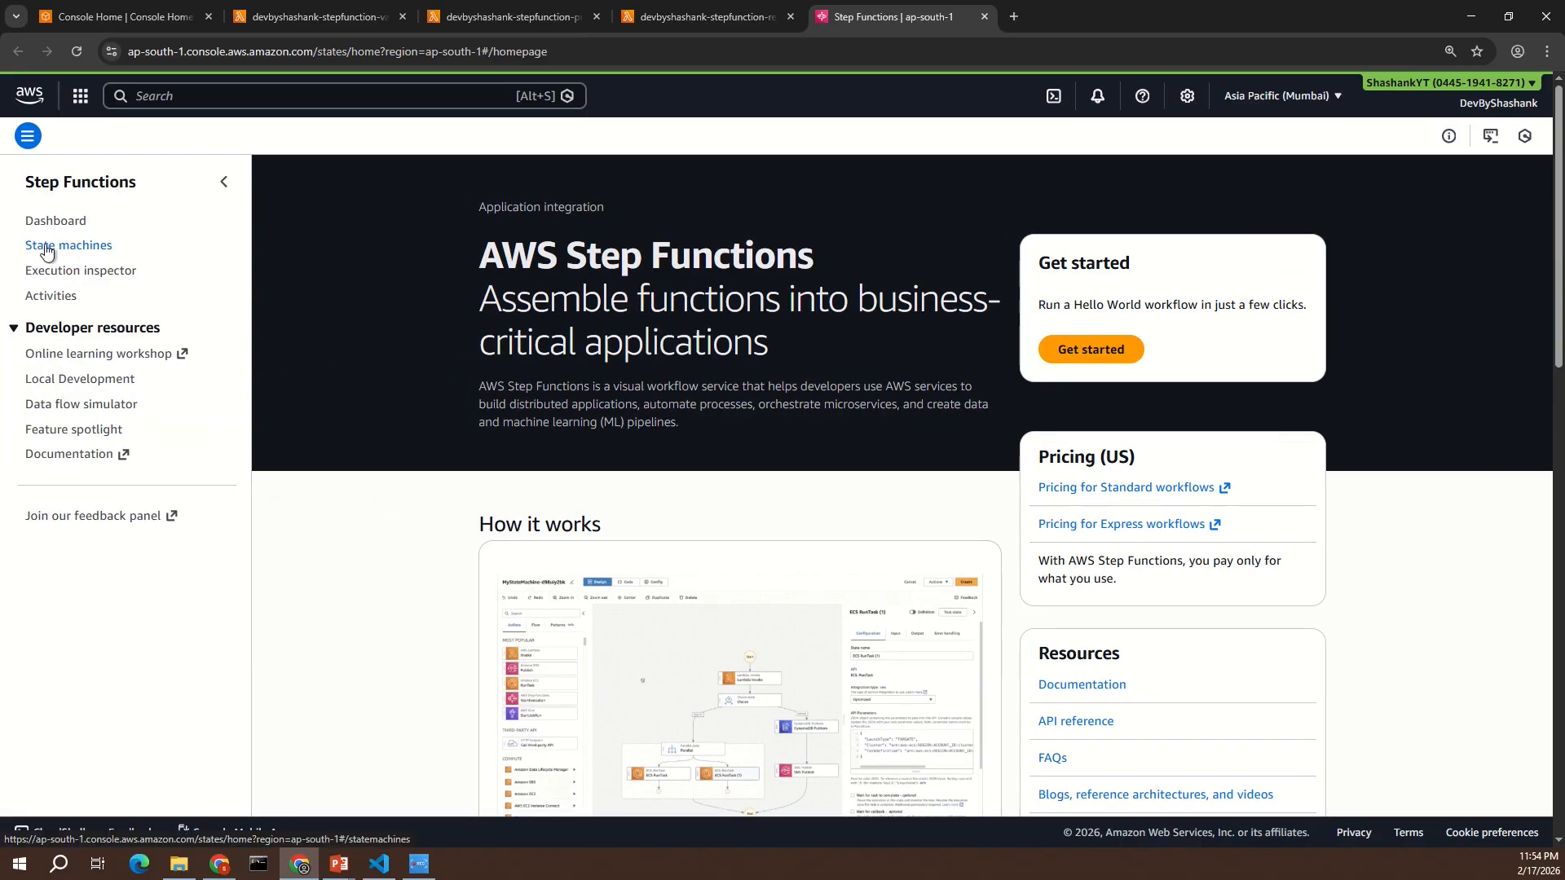
click(81, 246)
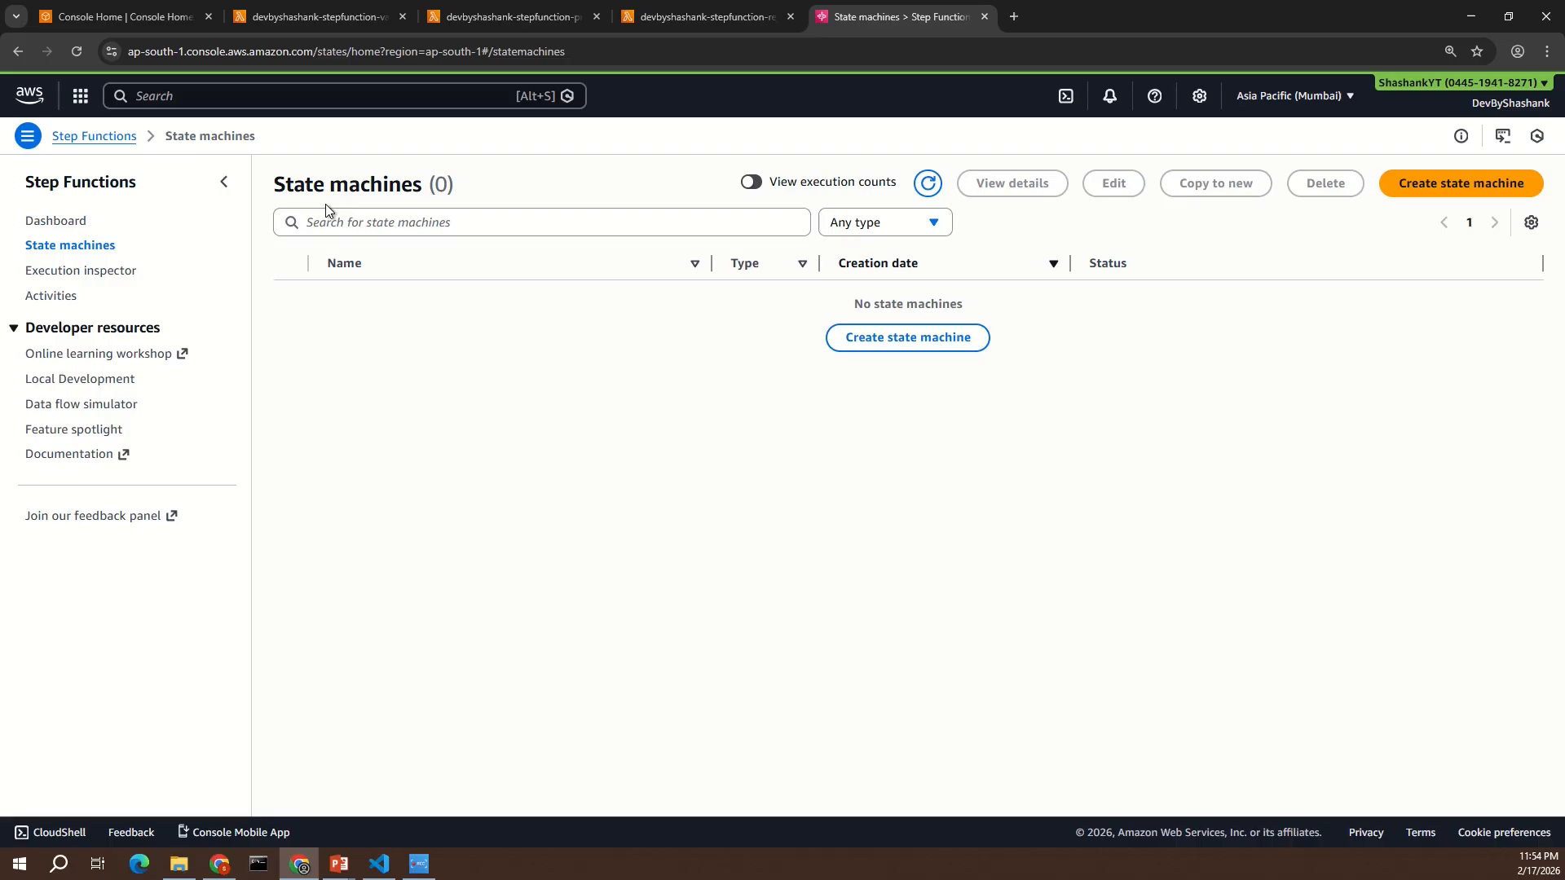
click(915, 343)
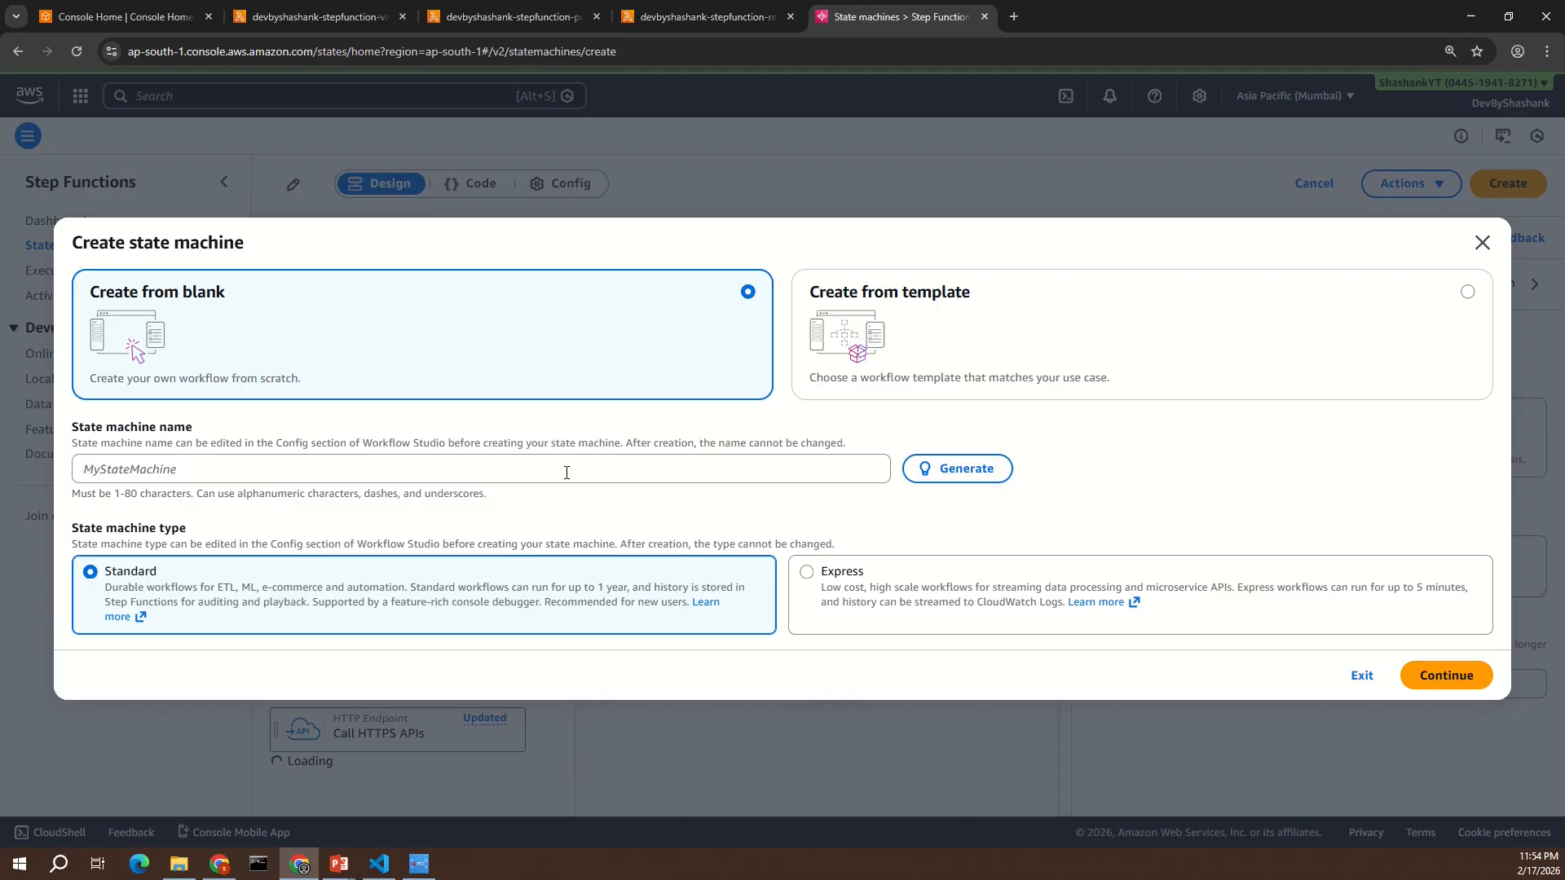
click(567, 472)
text(devbyshashank-stepfunction)
text(-dem)
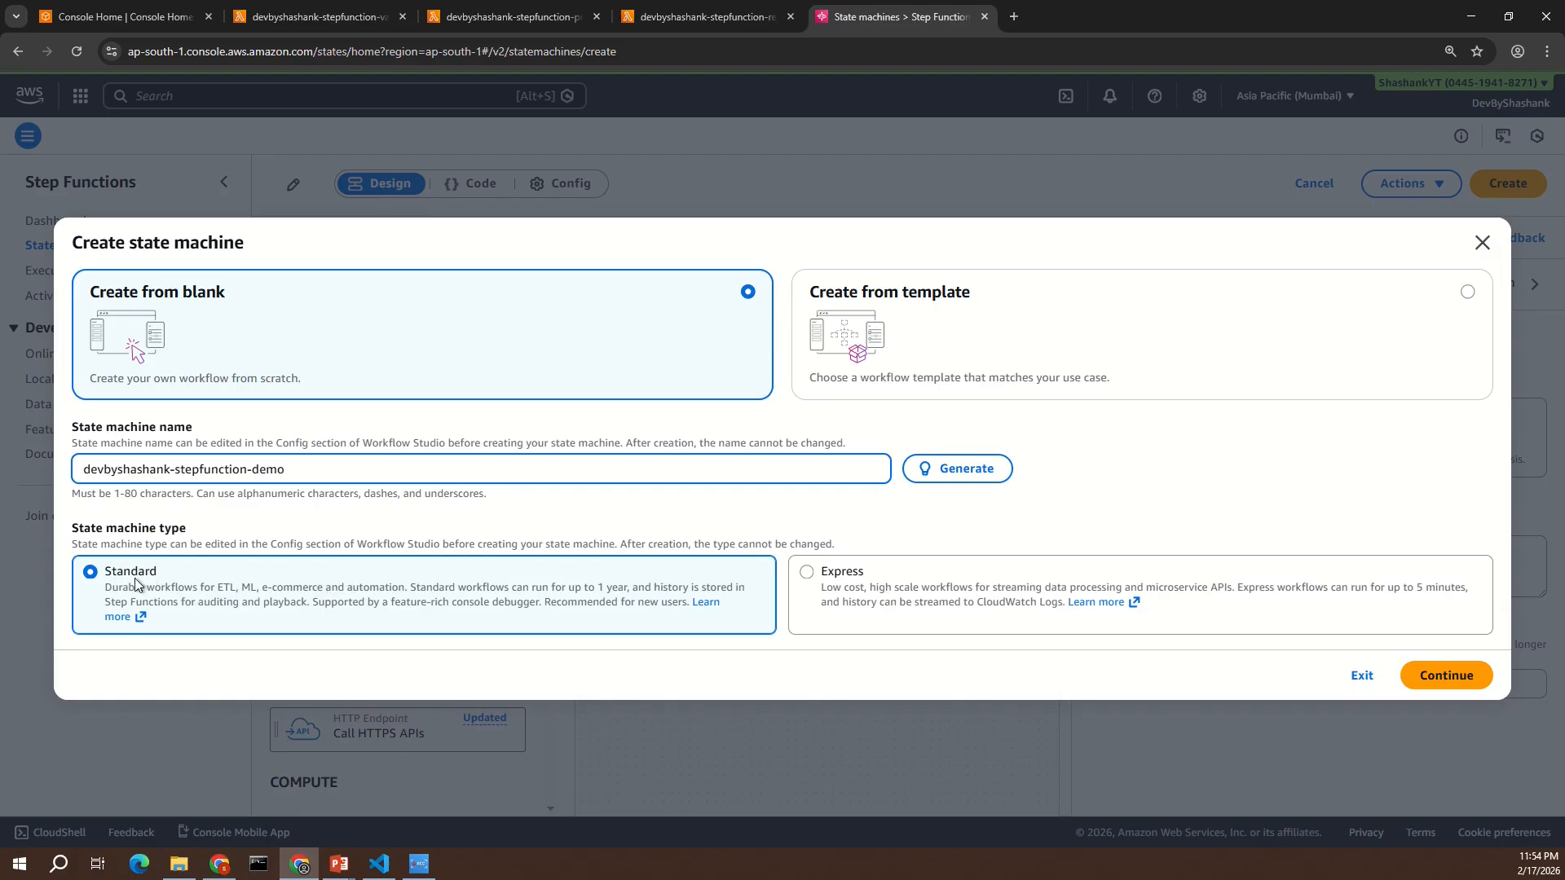
click(1448, 685)
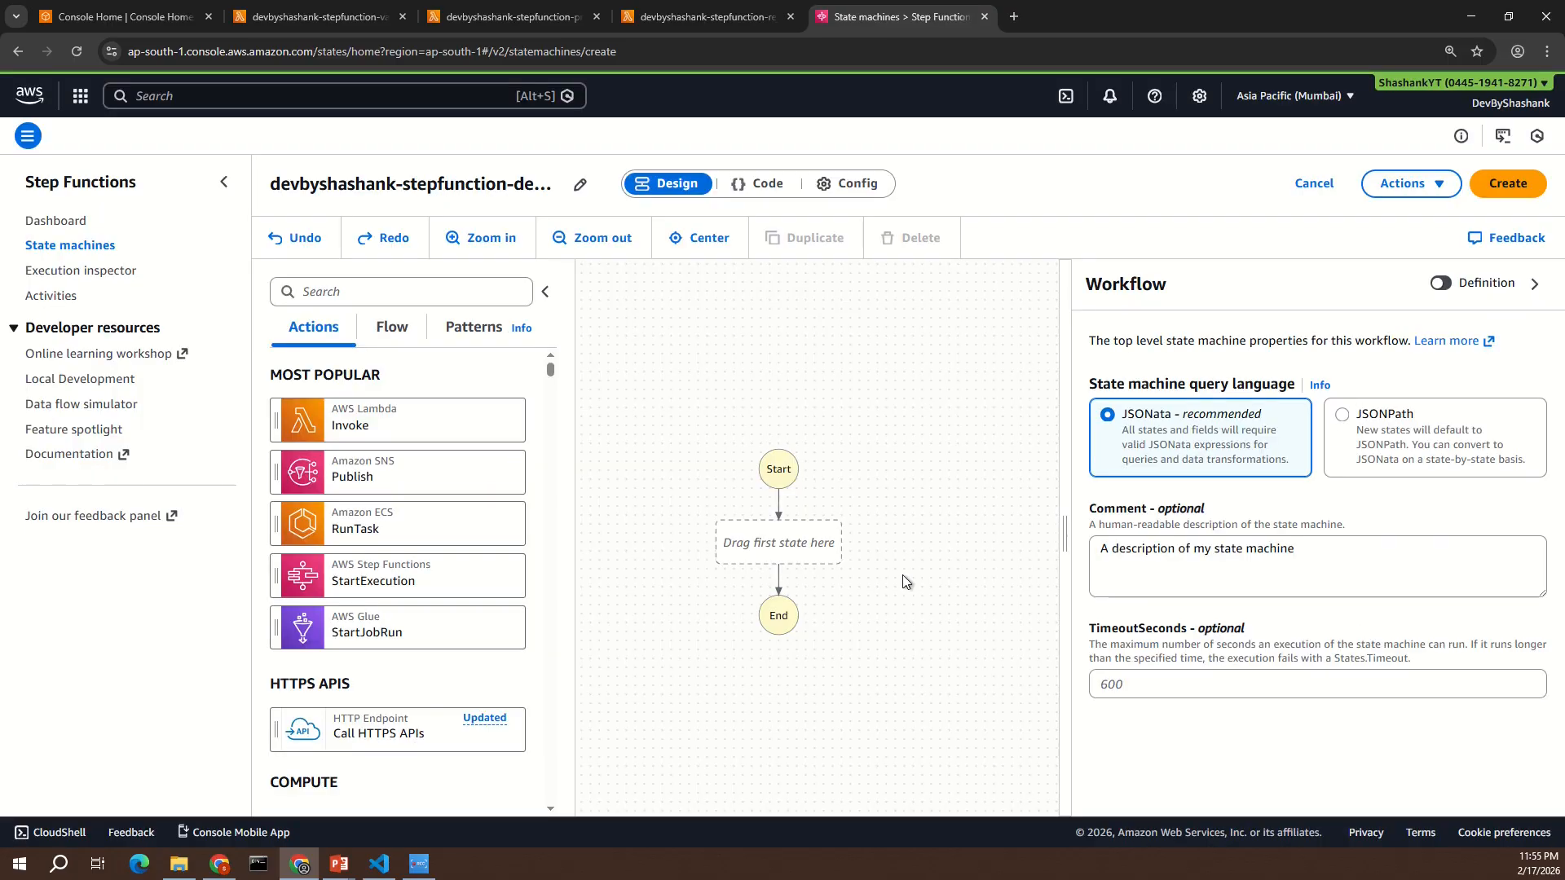
- Collapse the service navigation and add an AWS Lambda Invoke action as the workflow's first state
click(226, 190)
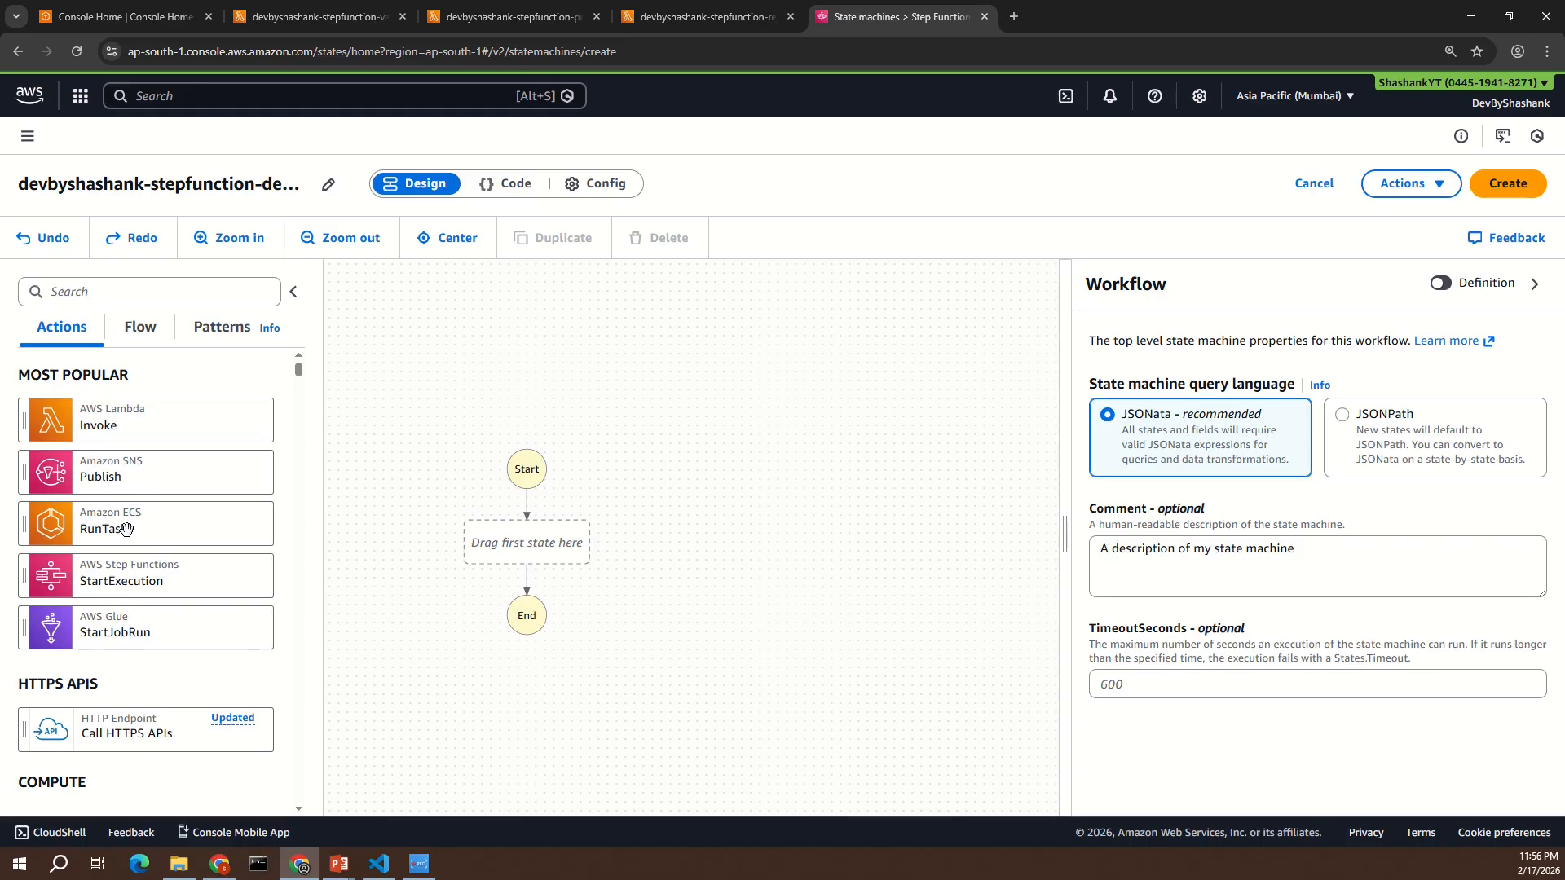
scroll(158, 539, down, 1)
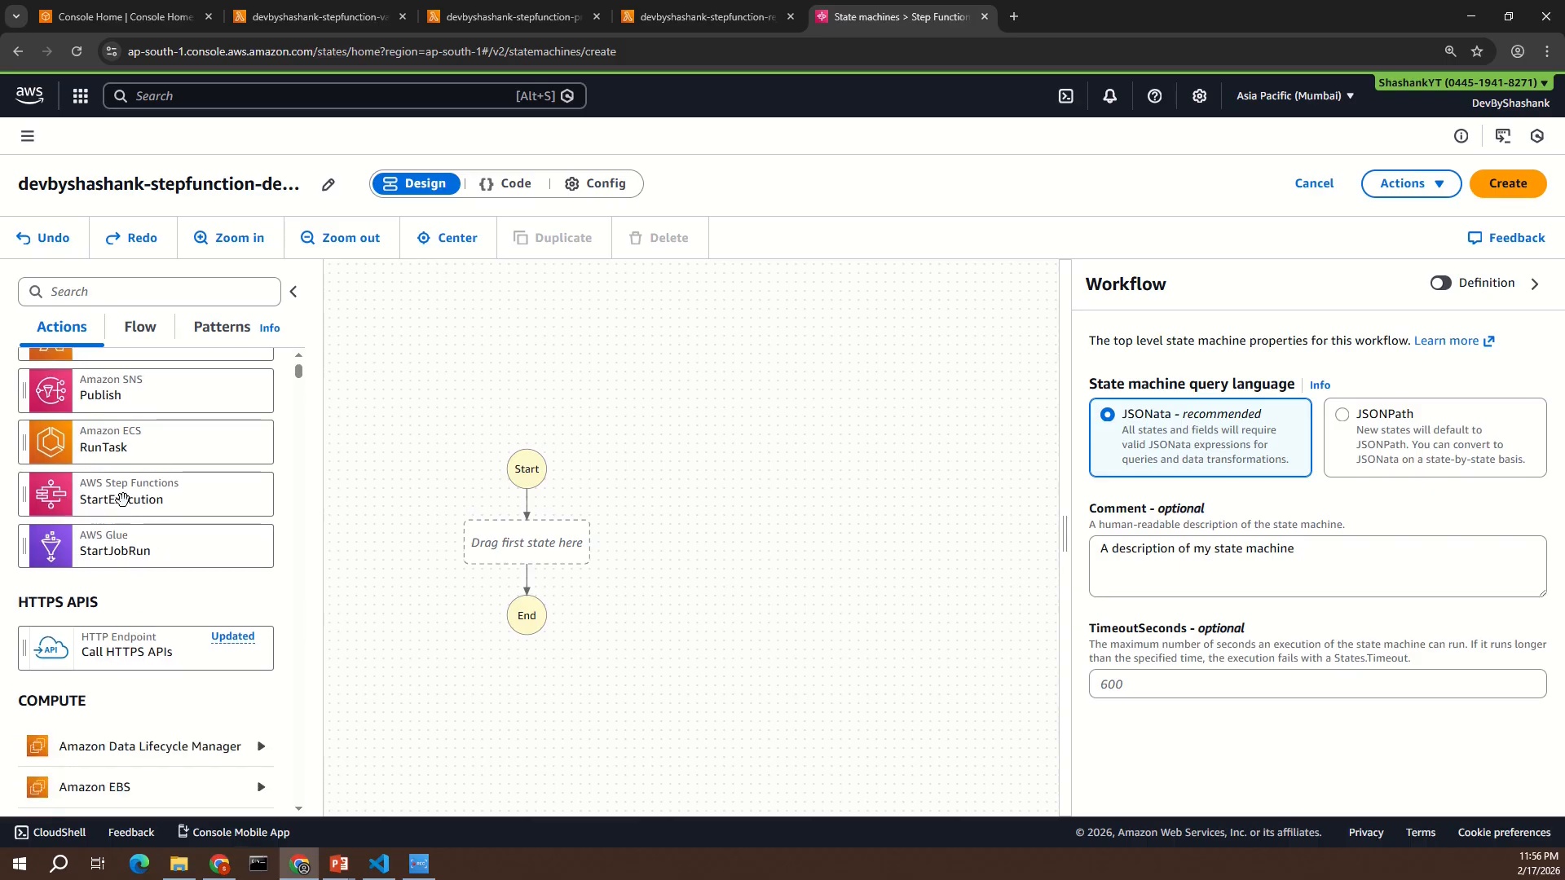
scroll(163, 522, down, 3)
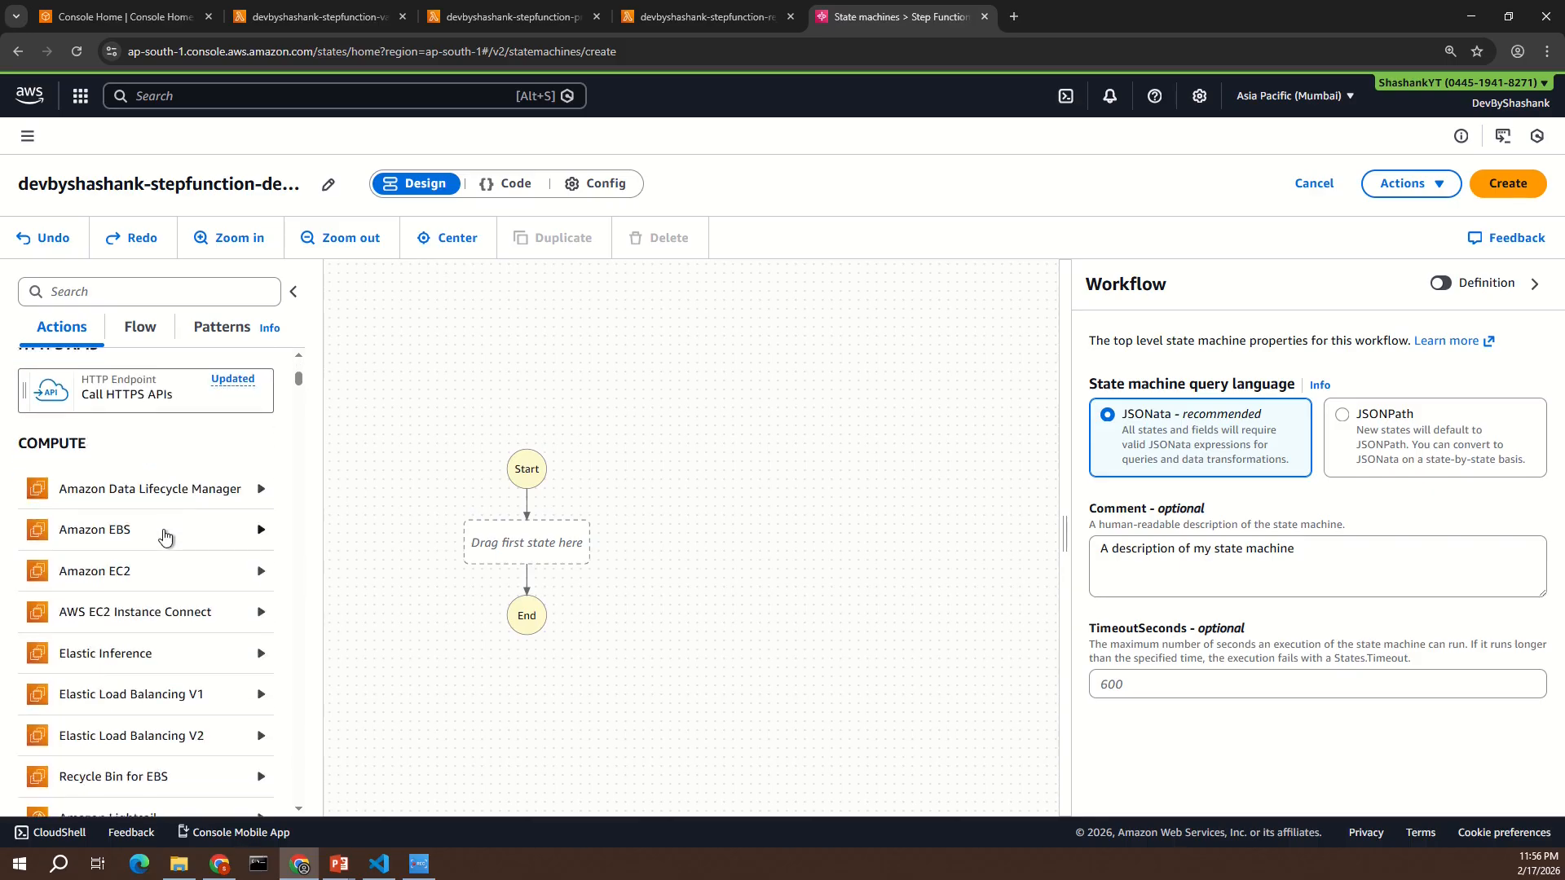
scroll(192, 620, down, 6)
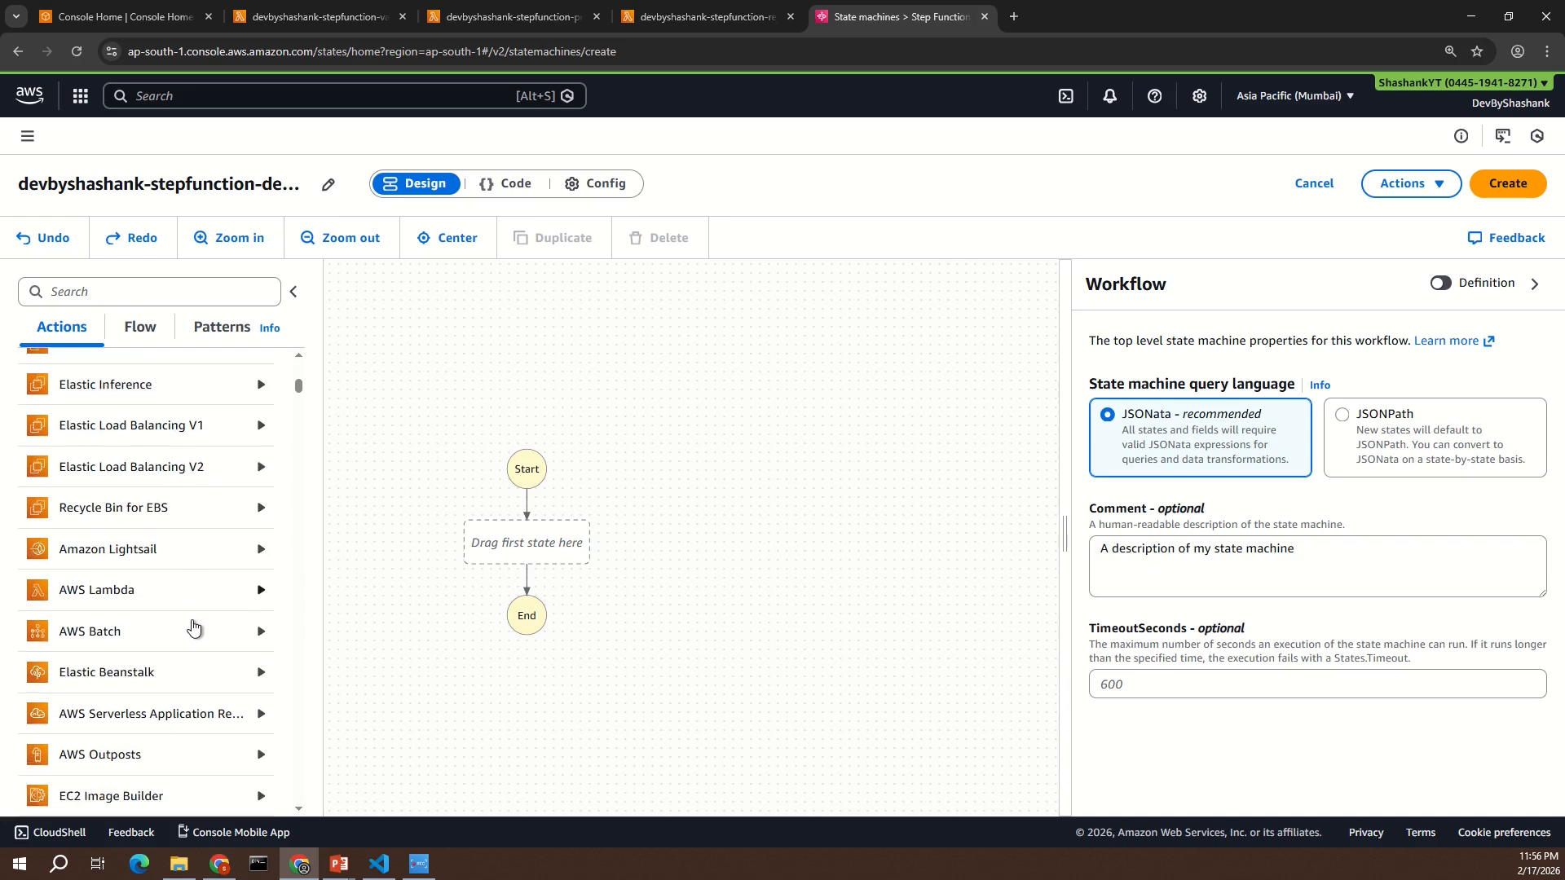
scroll(193, 628, down, 7)
scroll(195, 630, up, 8)
scroll(195, 629, up, 10)
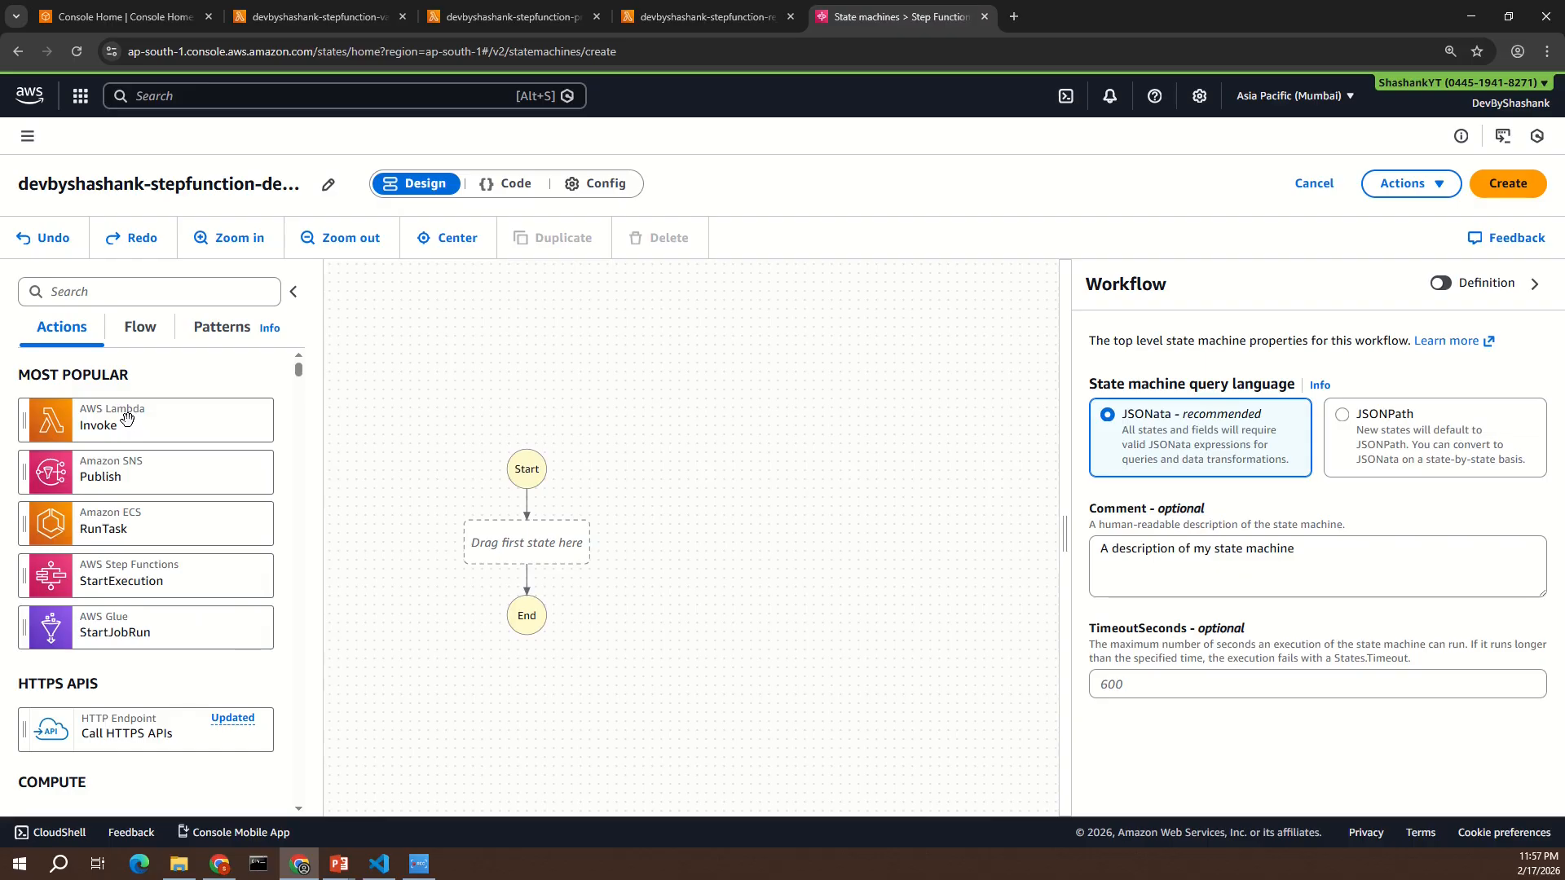
drag(88, 414, 526, 548)
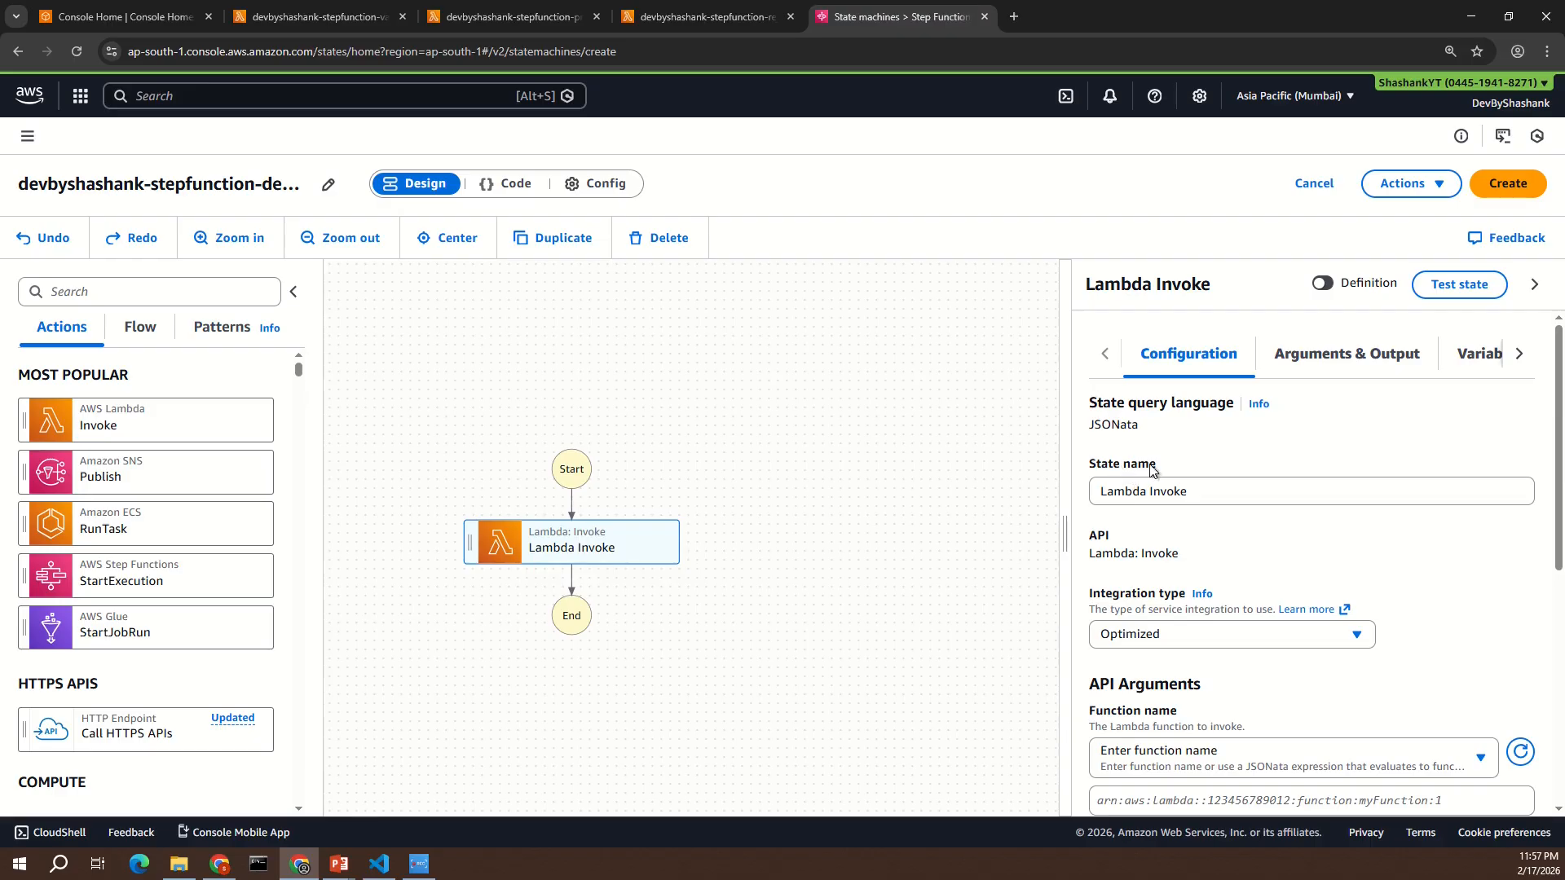
- Rename the Lambda Invoke state to "Validate Order"
triple_click(1150, 492)
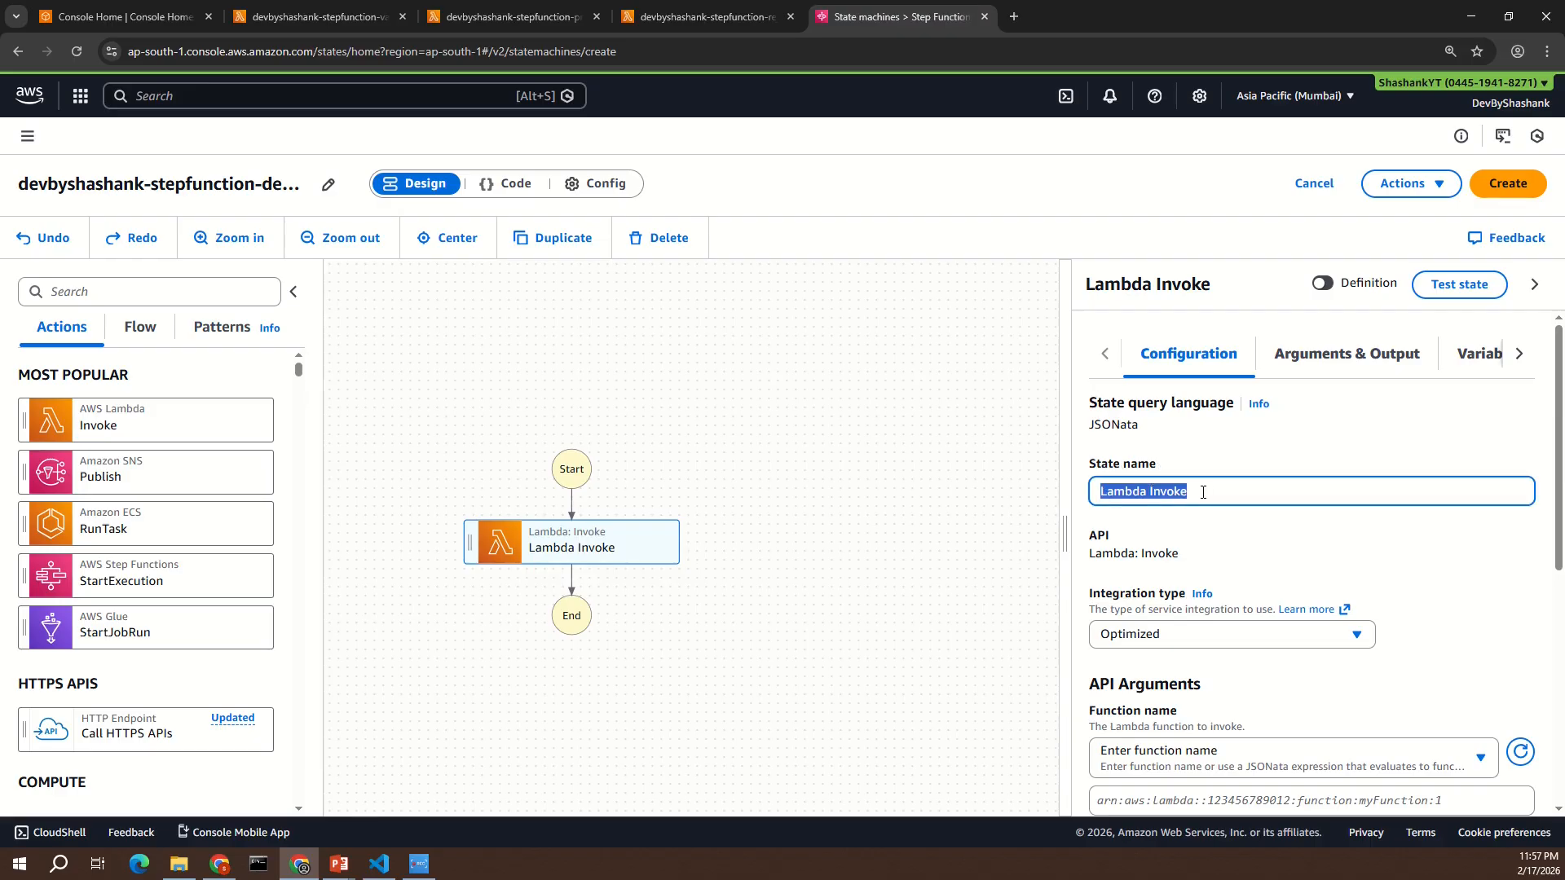
text(Validate Order)
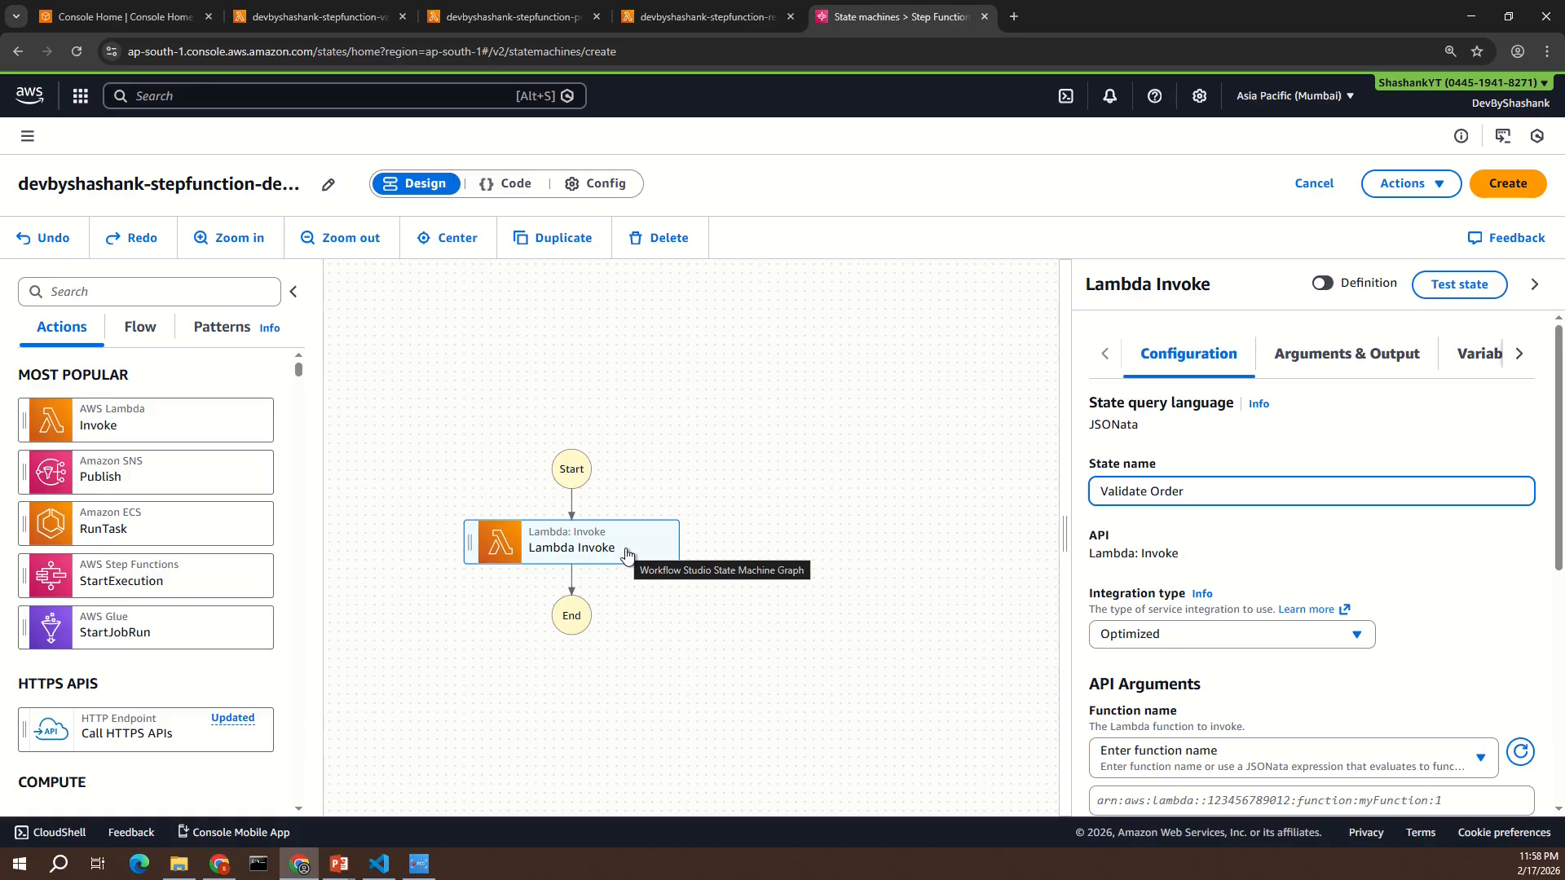
- Set the Validate Order state's function to devbyshashank-stepfunction-validateorder-lambda:$LATEST
scroll(1337, 538, down, 4)
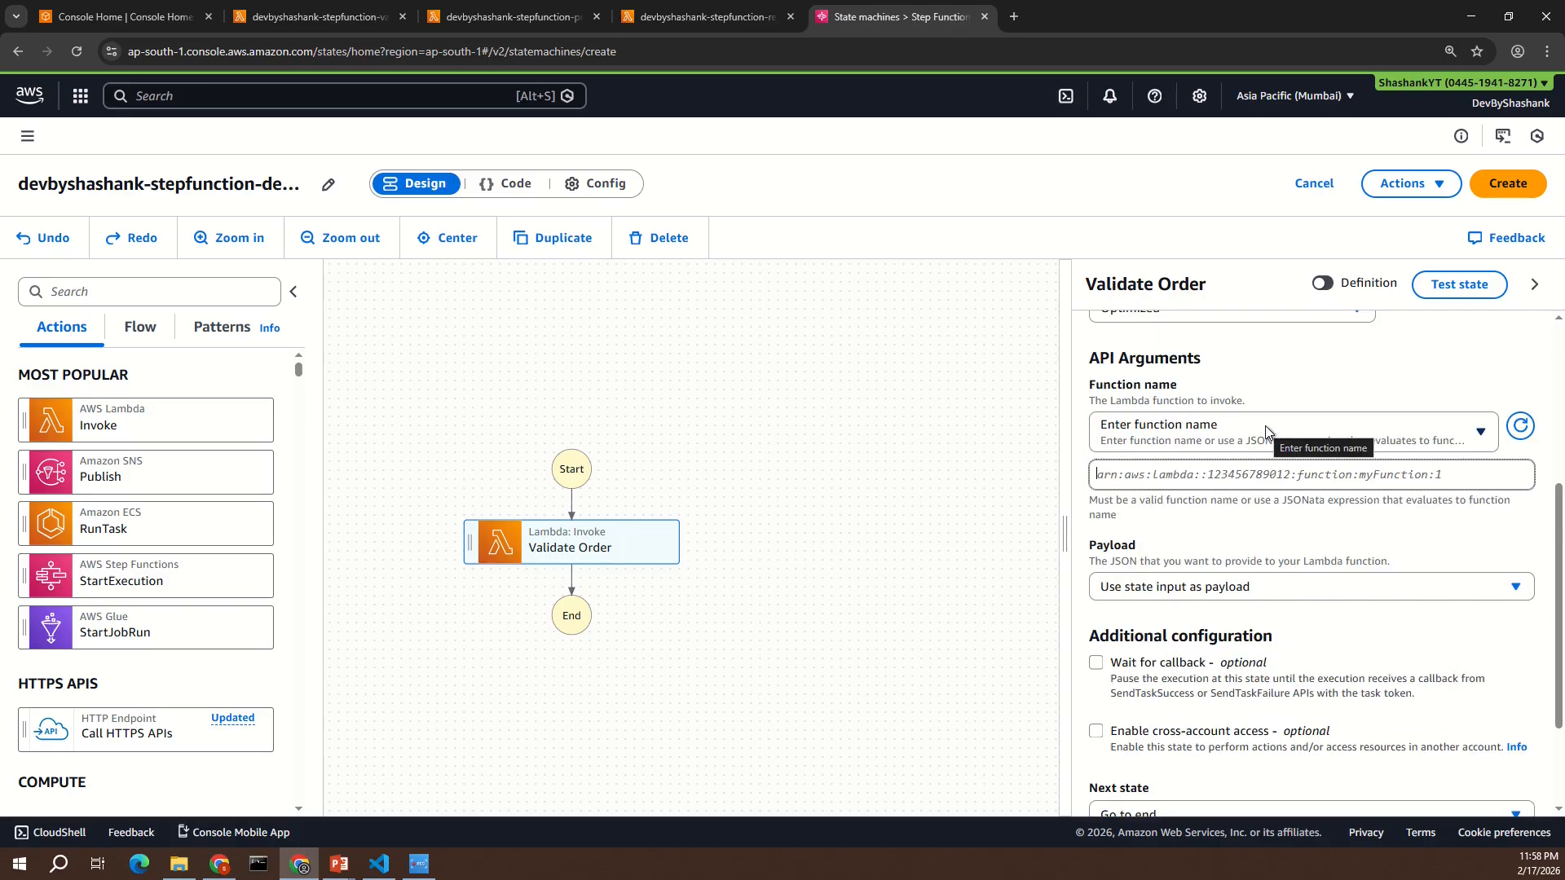
click(1269, 432)
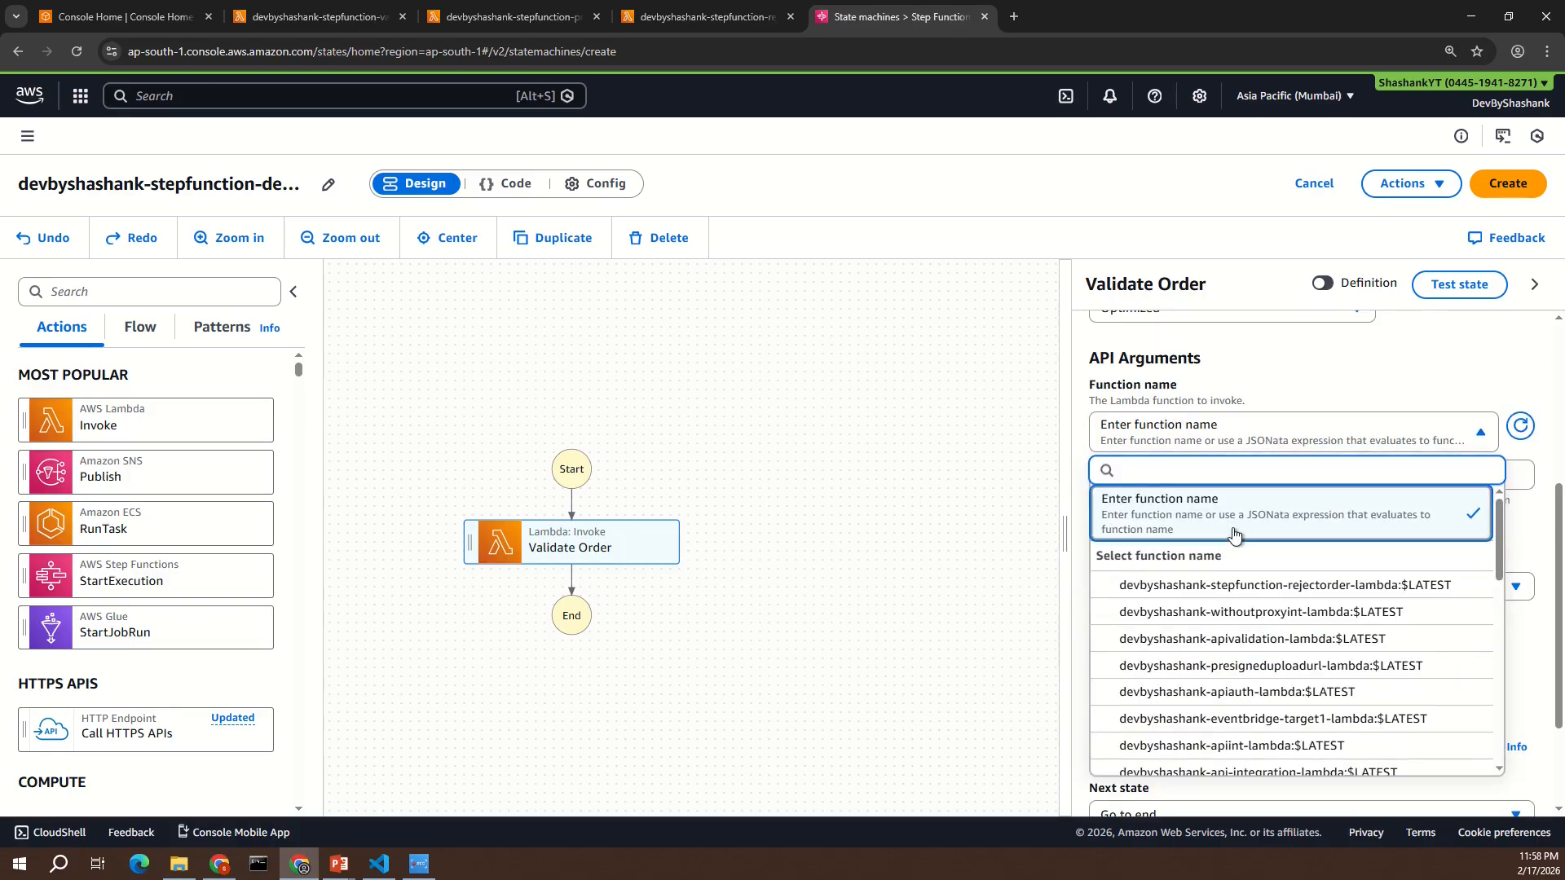
text(ida)
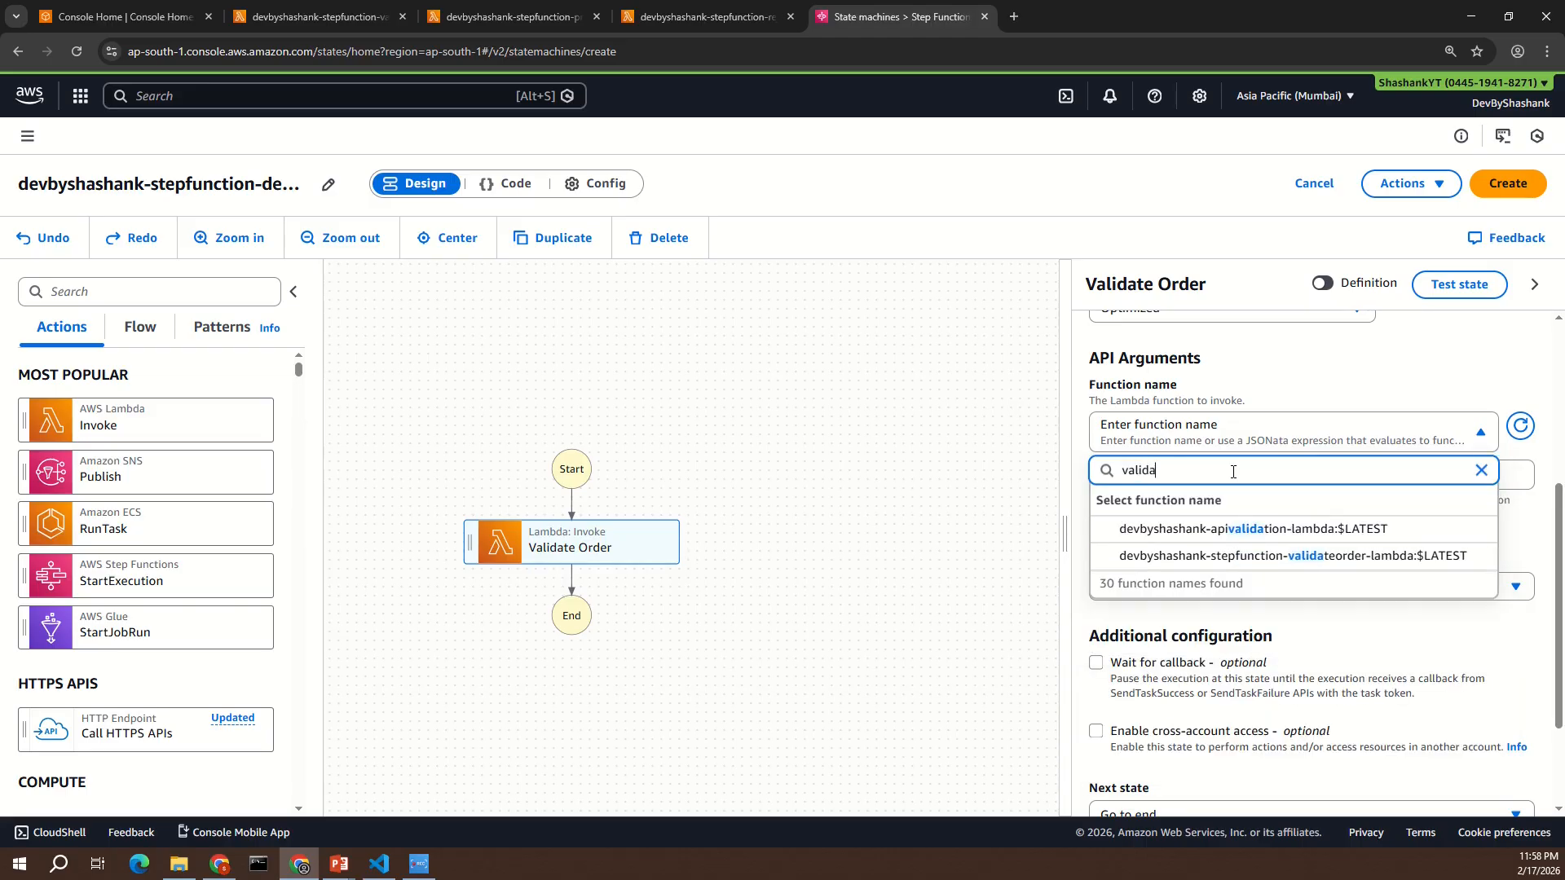
click(1239, 557)
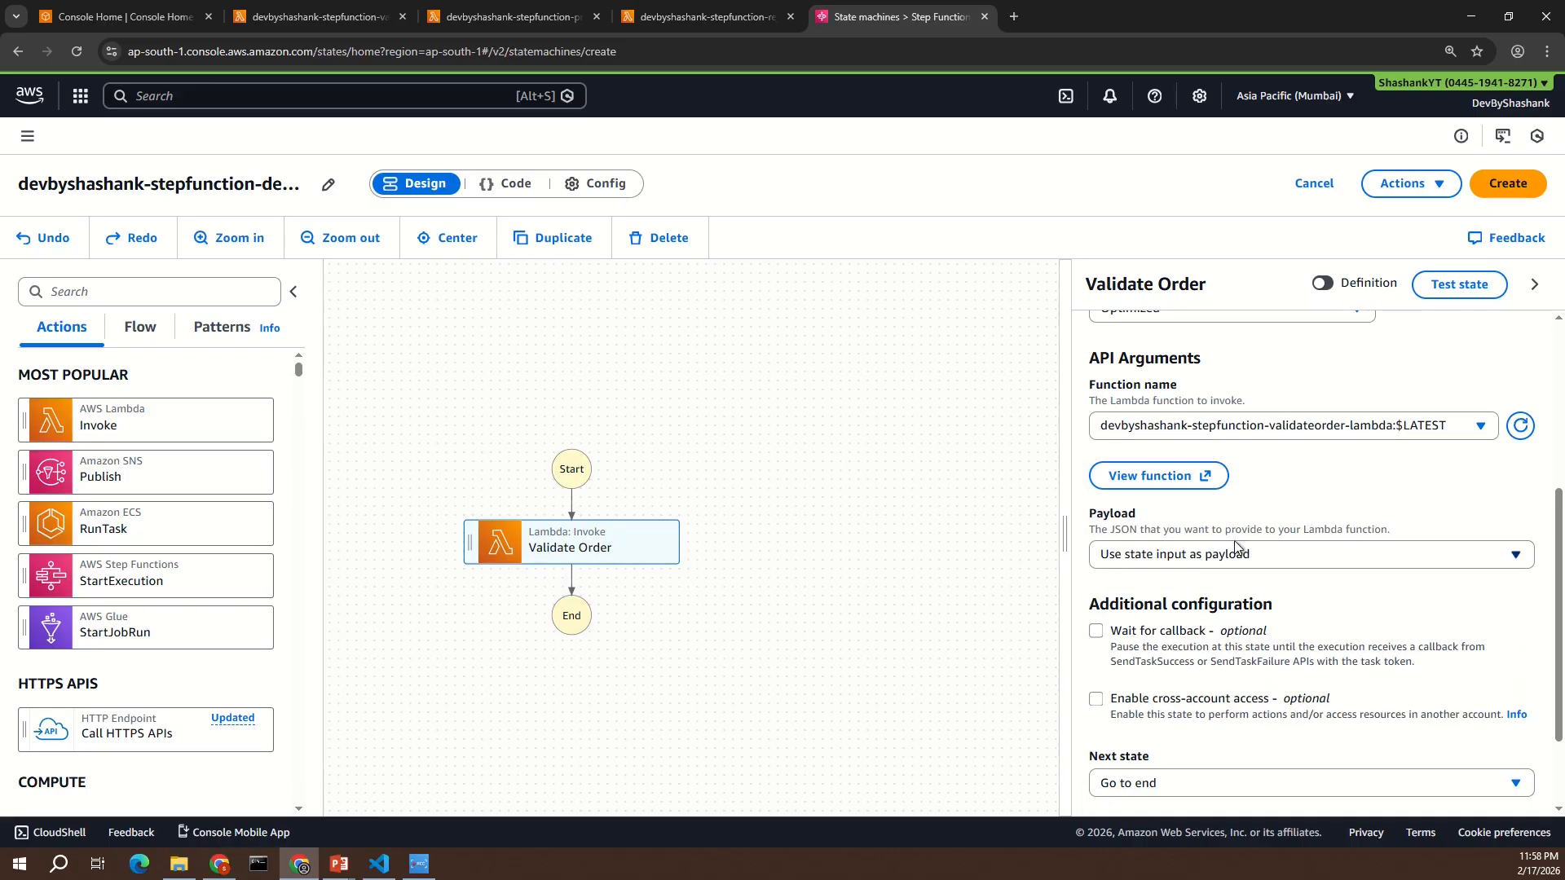
scroll(1304, 510, up, 5)
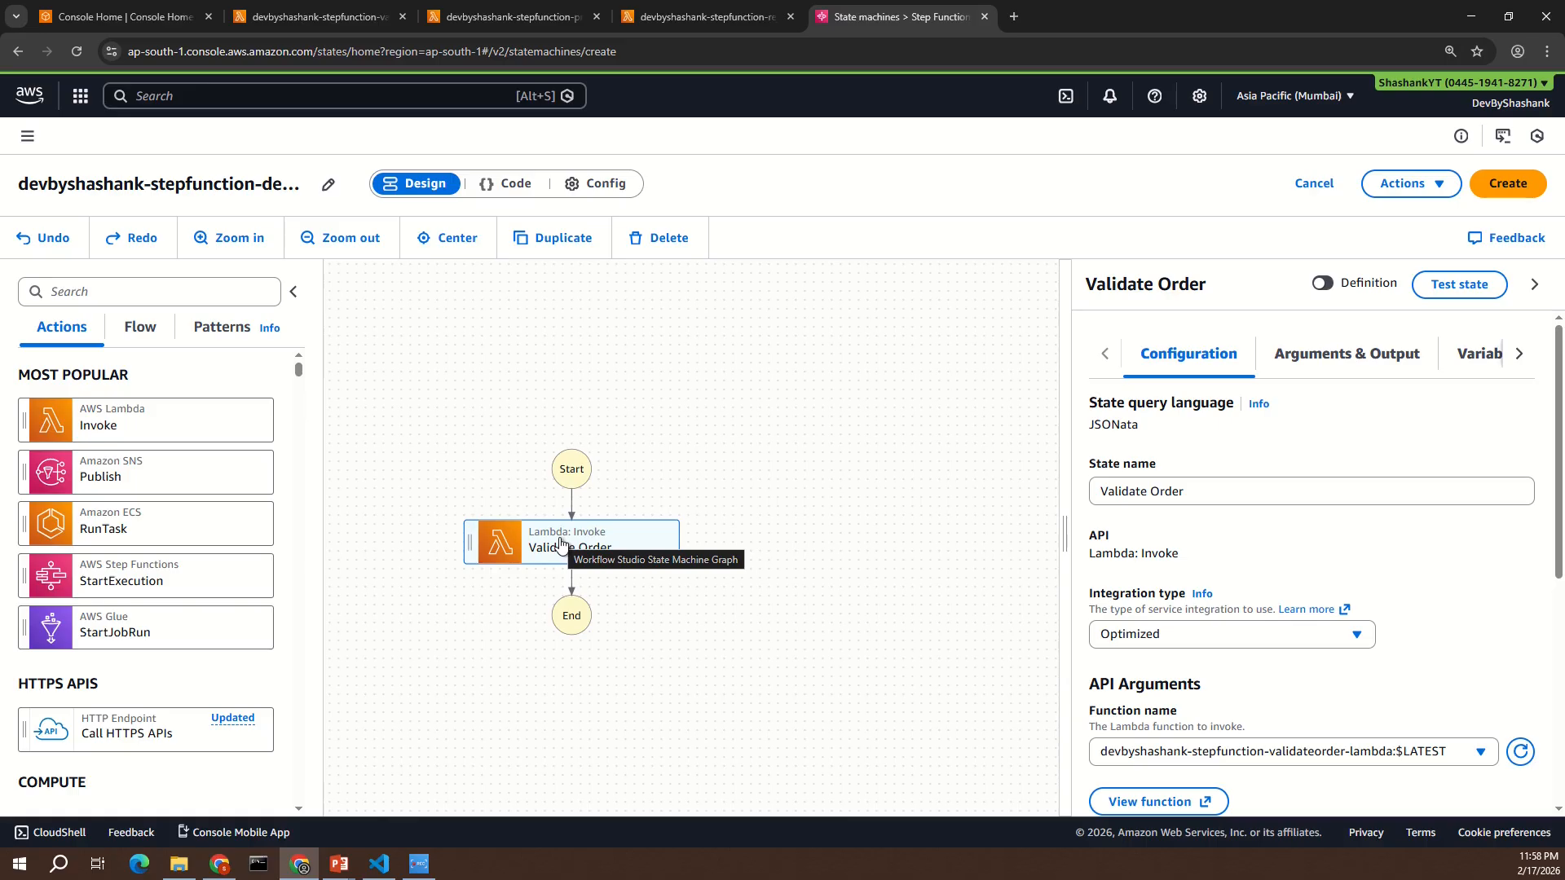
- Add a Choice flow state after Validate Order and name it "Is Order Valid?"
click(136, 338)
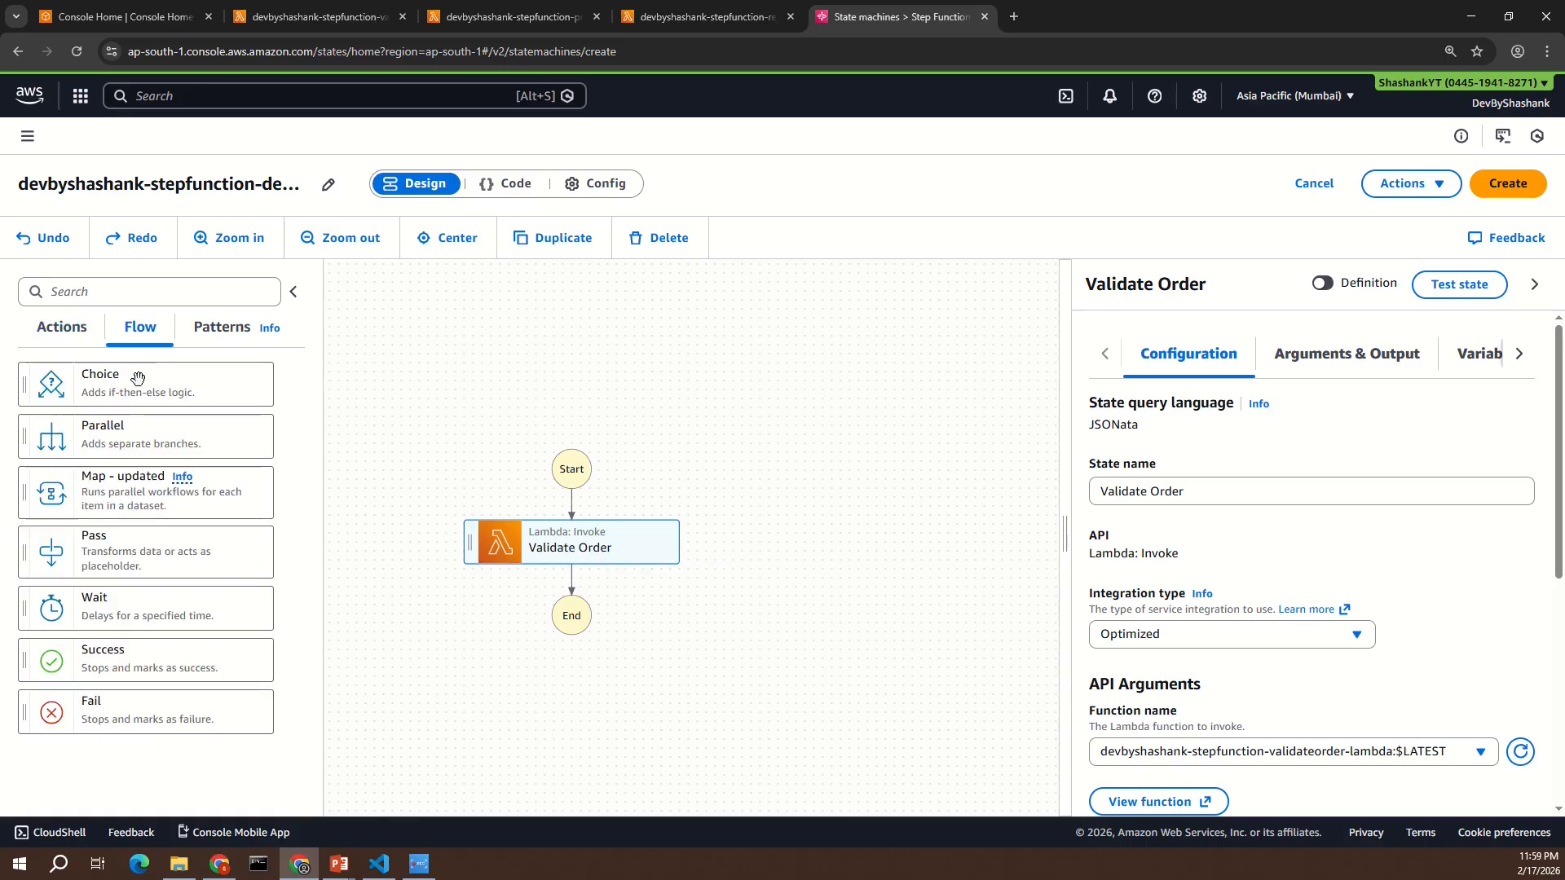
drag(119, 385, 553, 575)
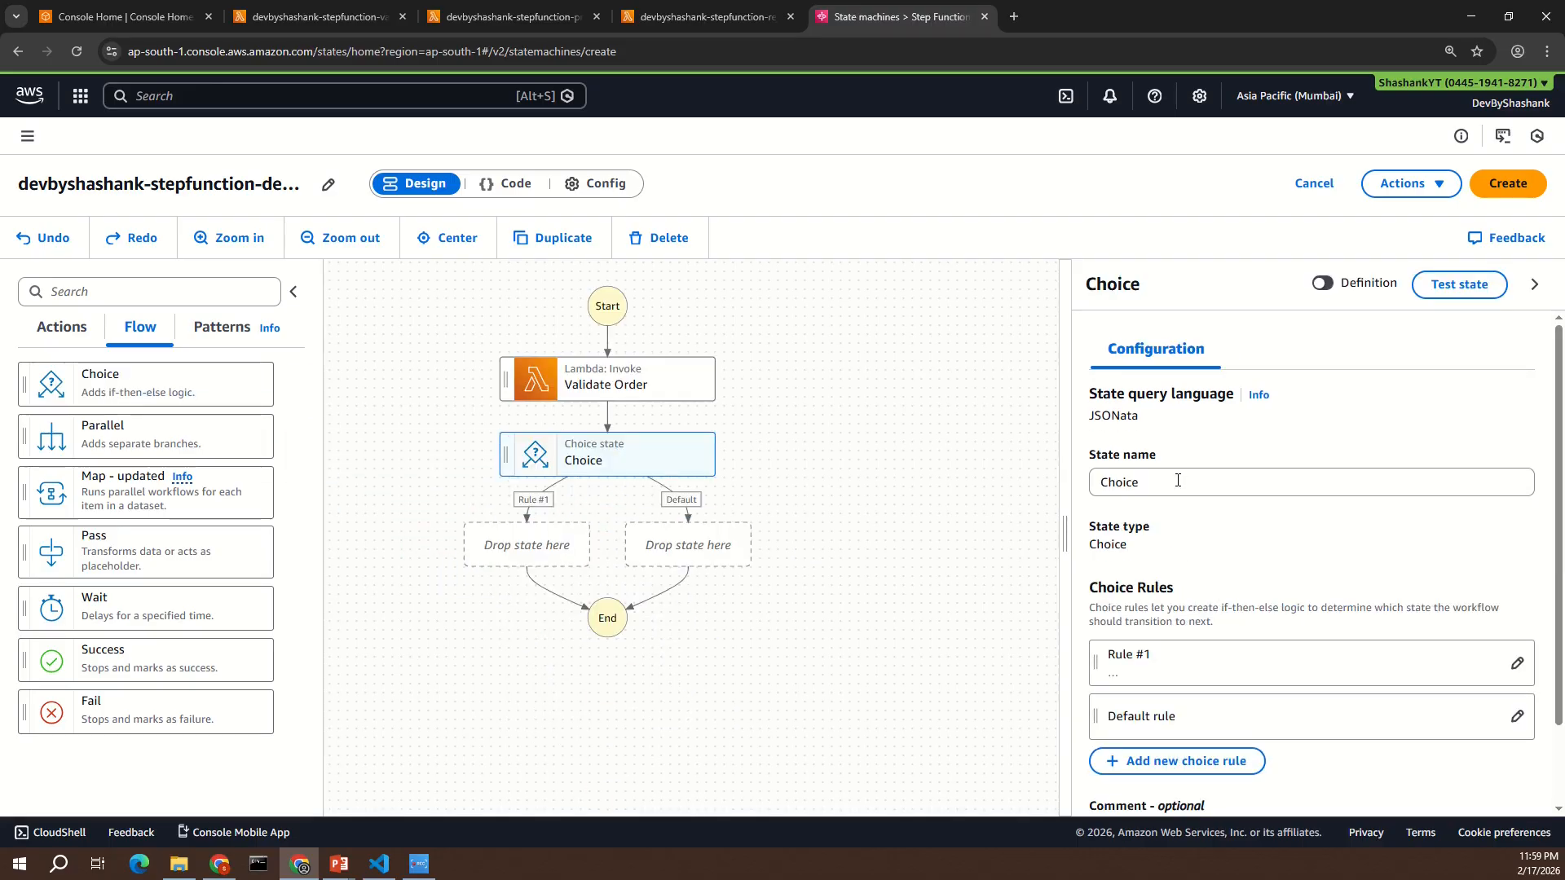
double_click(1124, 482)
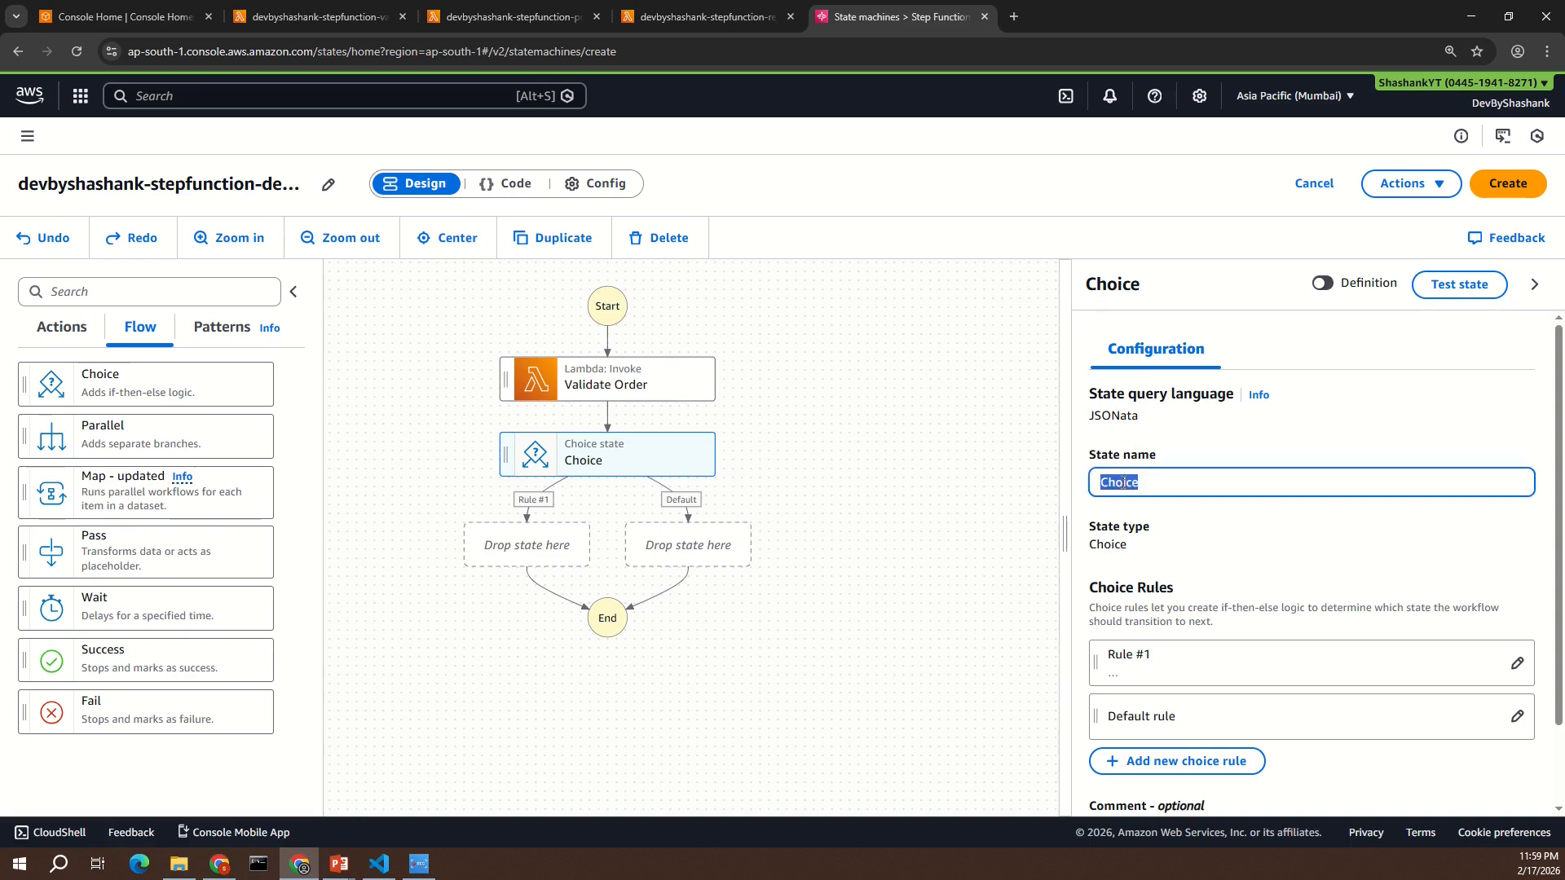
text(Is Order Valid?)
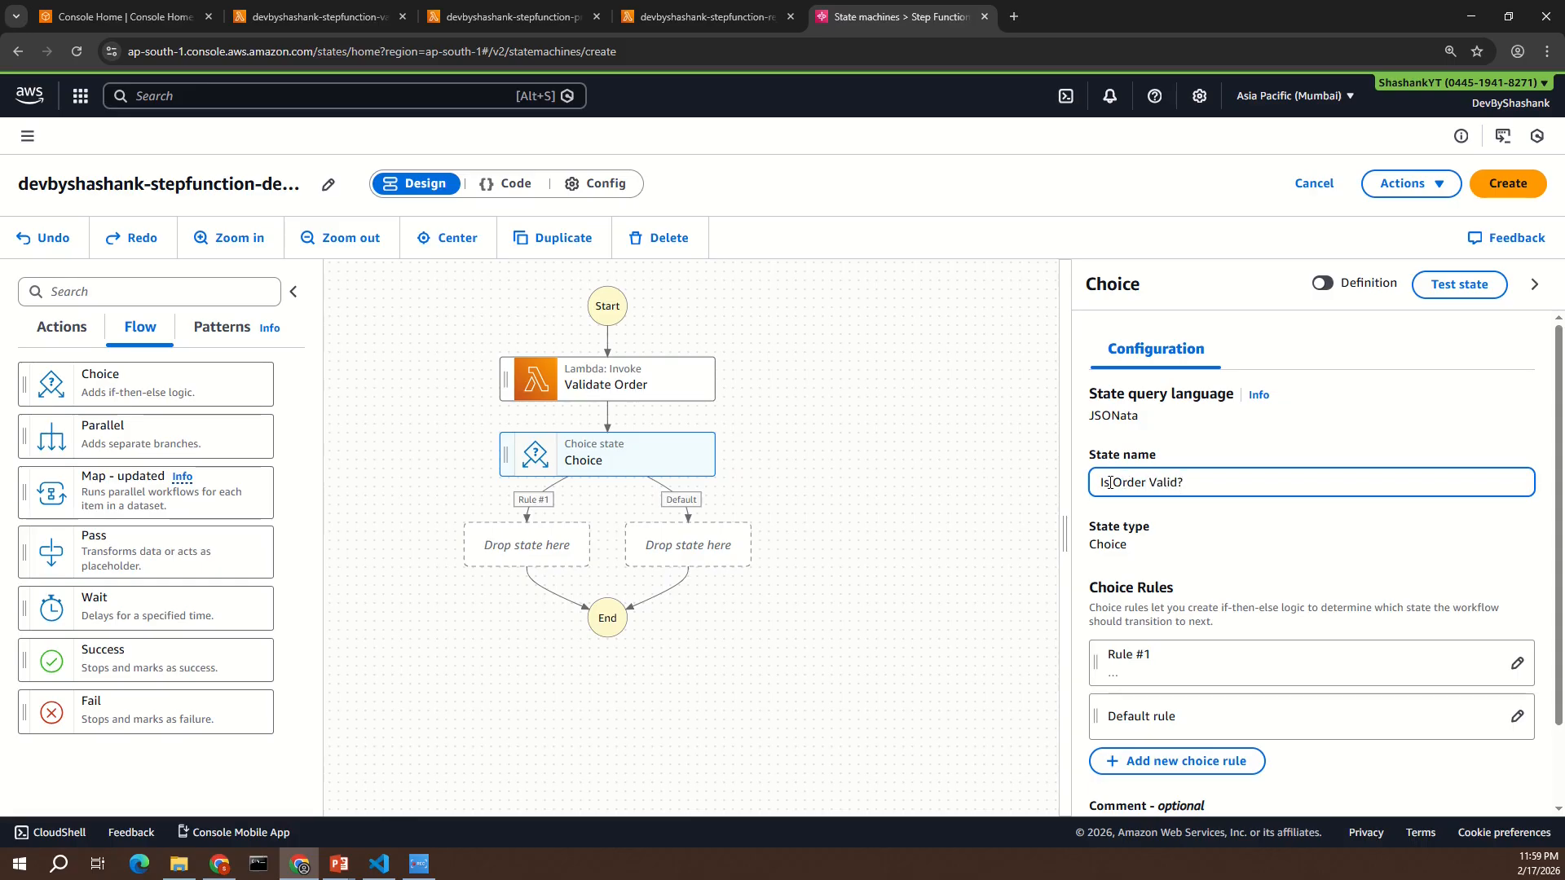
- Set the condition of Rule #1 in the Is Order Valid? state to {% $states.input.isValid = true %}
scroll(1111, 482, down, 2)
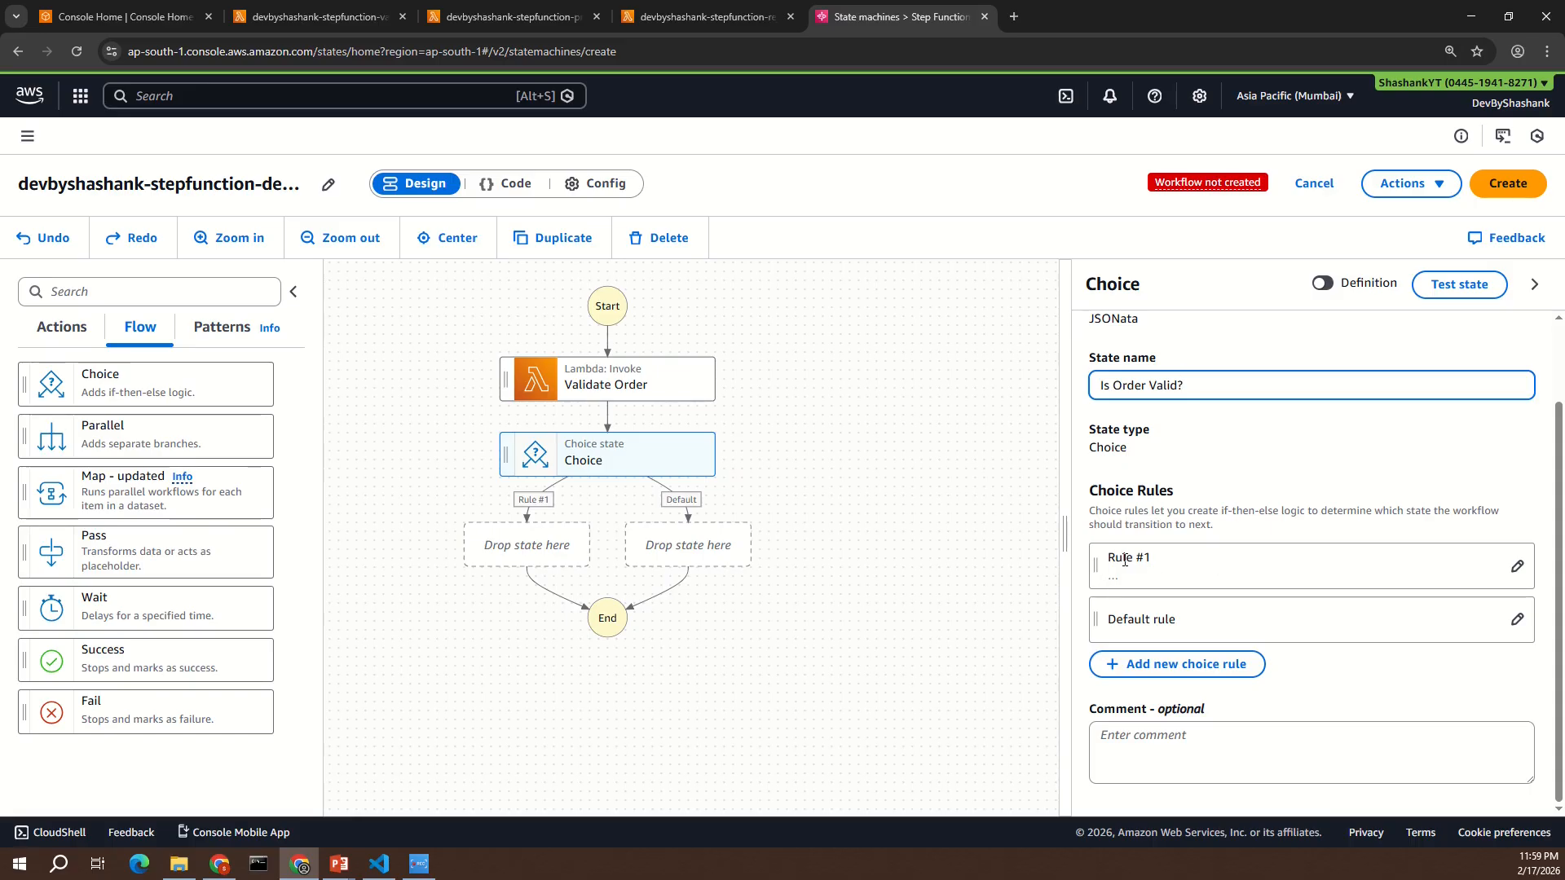
click(1453, 572)
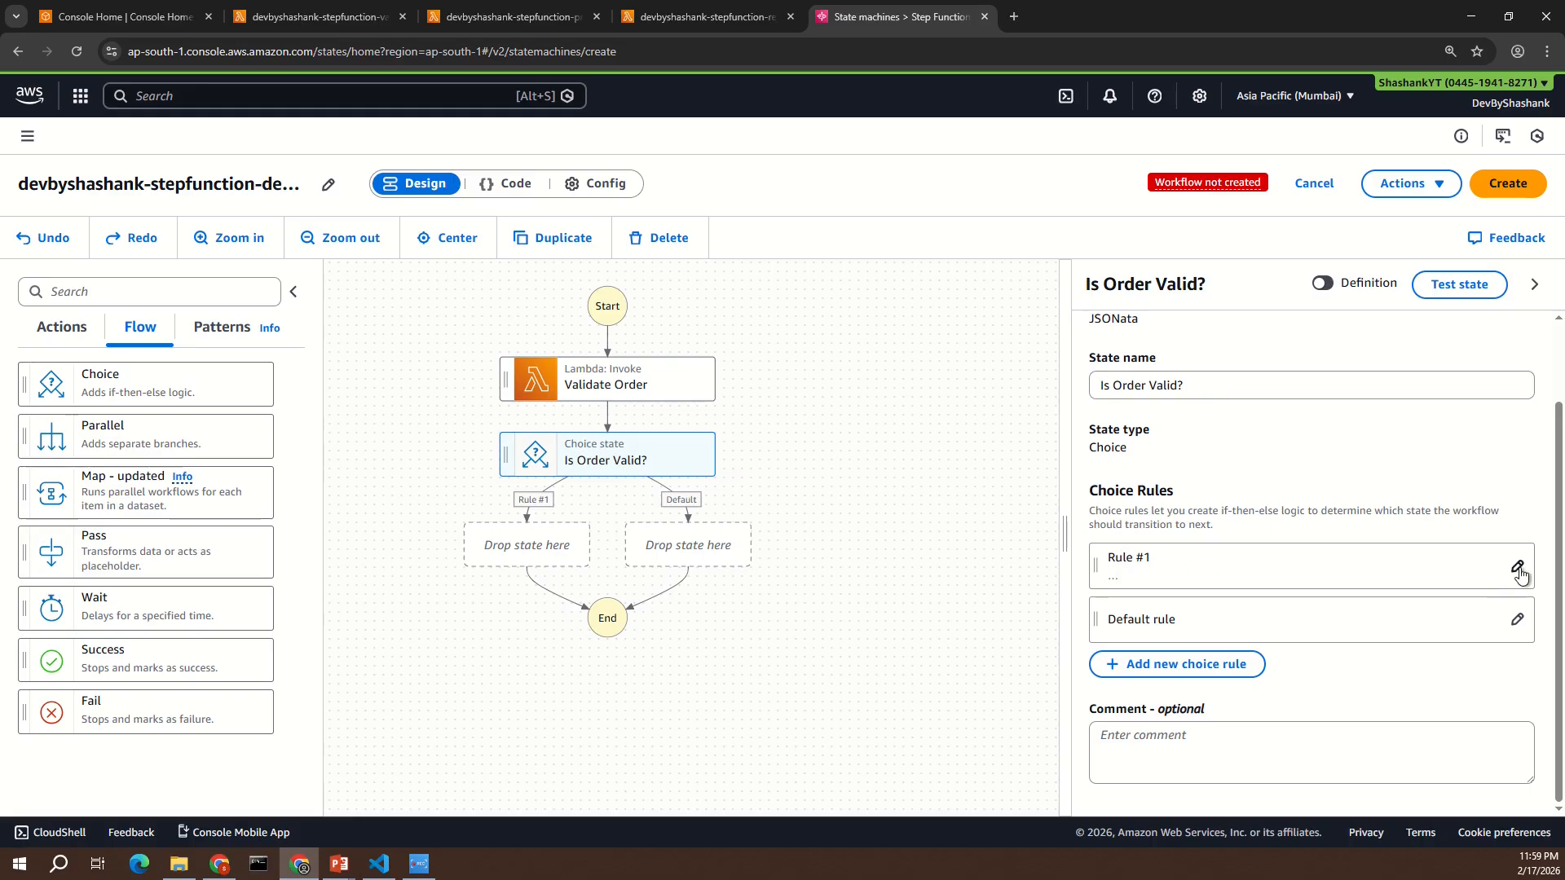
click(1518, 569)
scroll(1211, 610, down, 2)
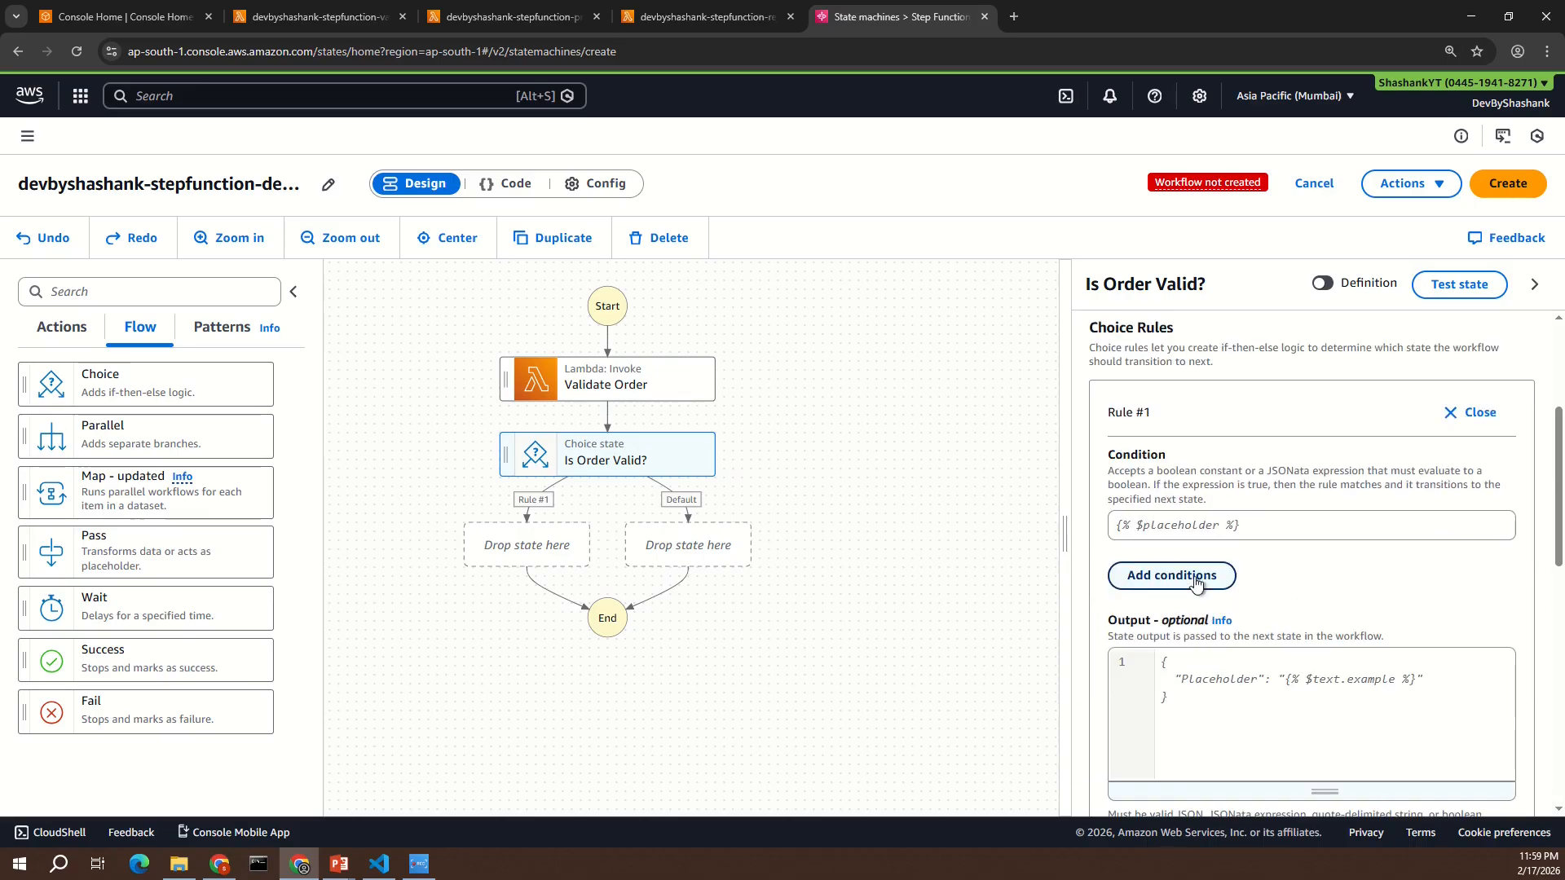
click(1156, 528)
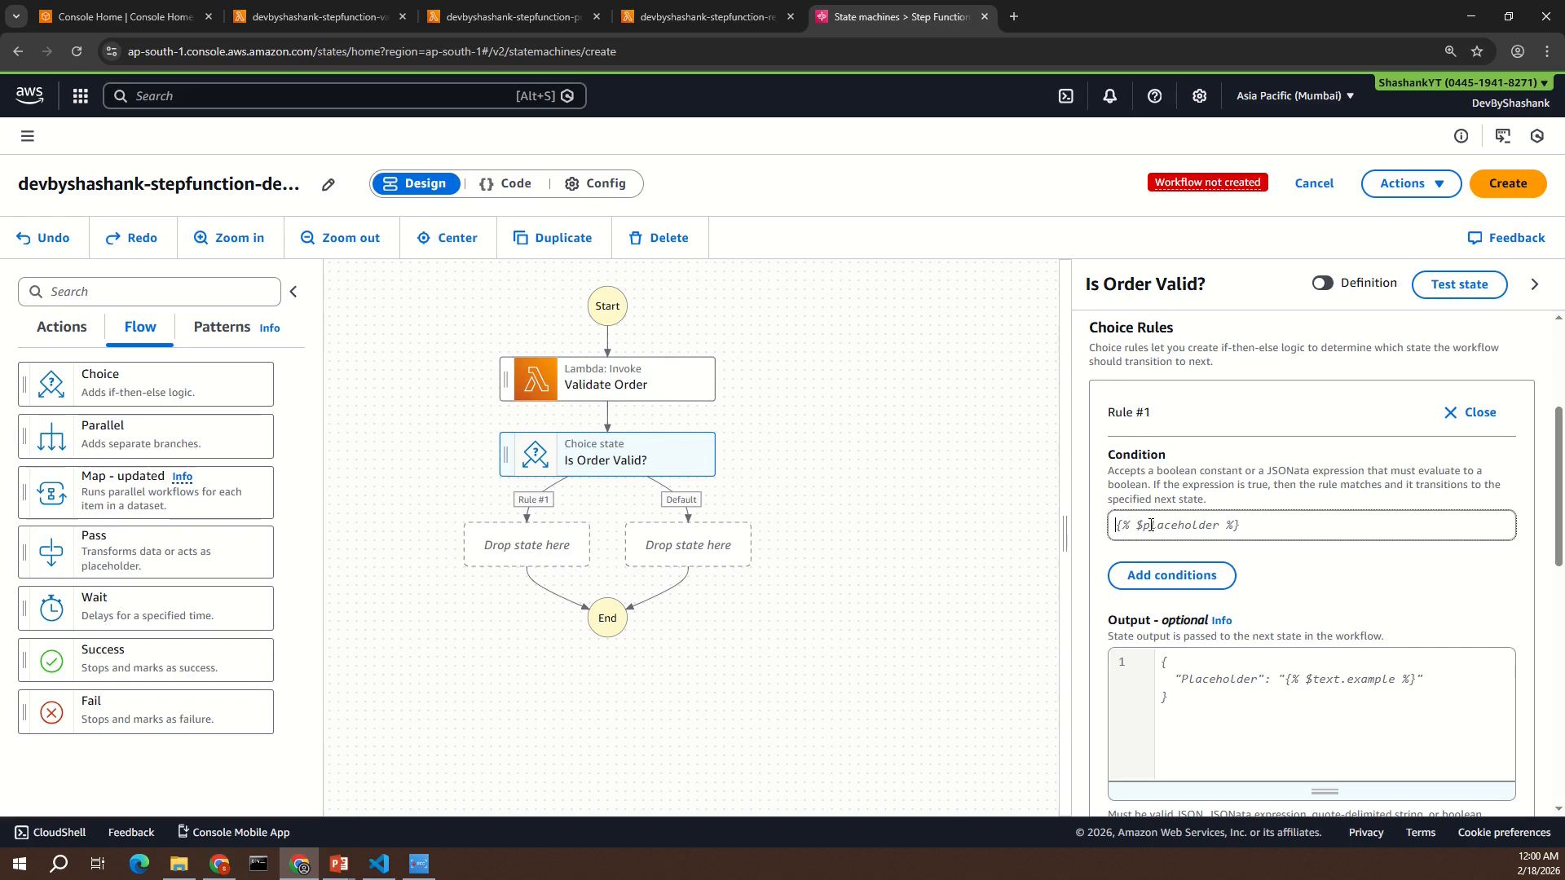
text({%)
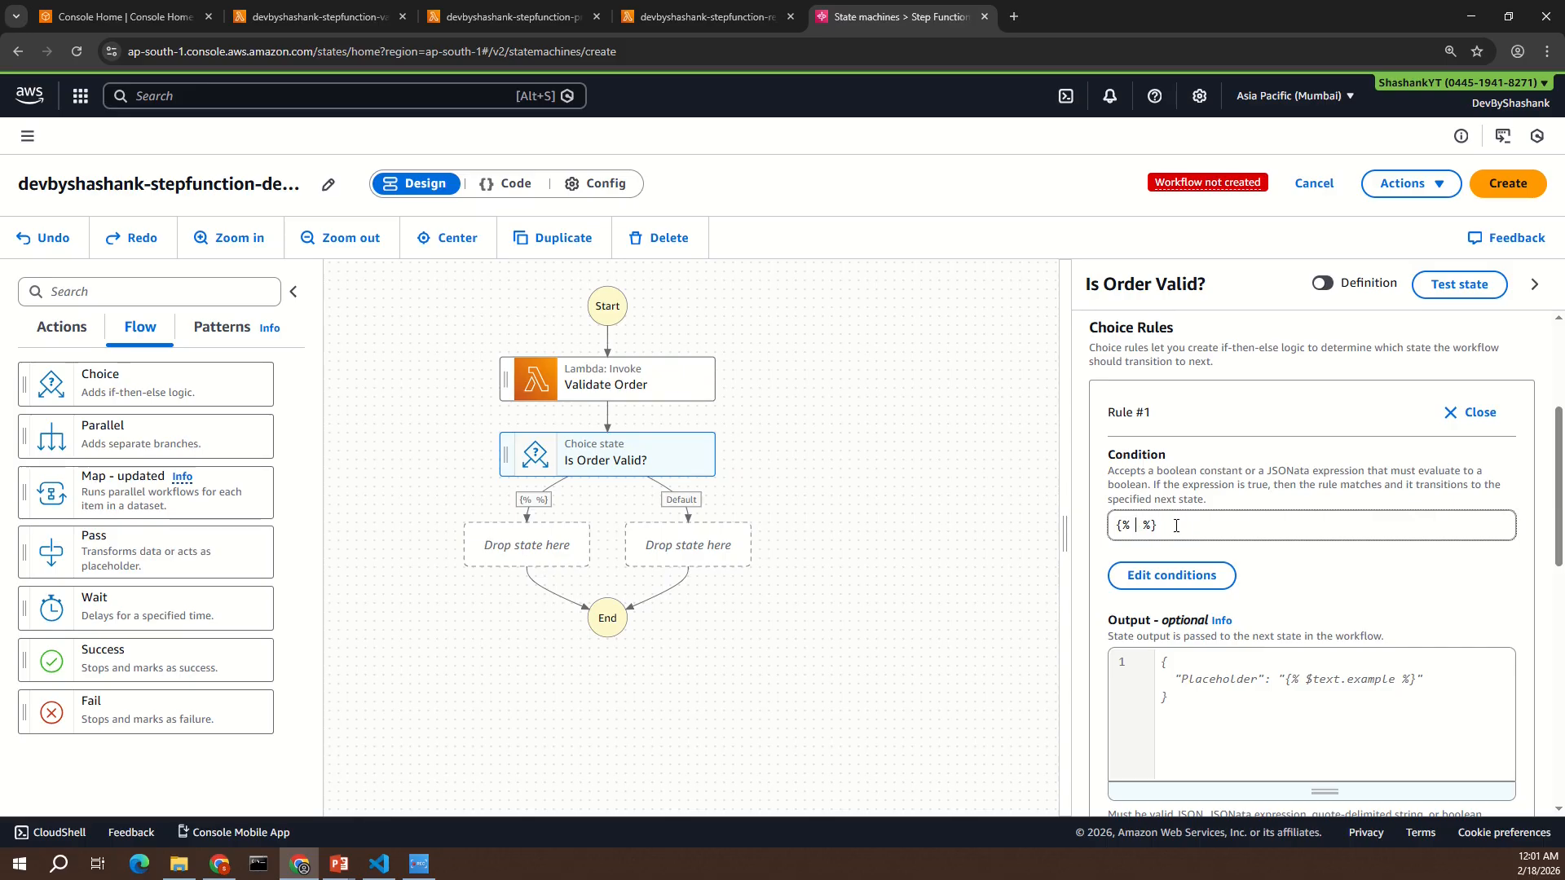
text($states.input)
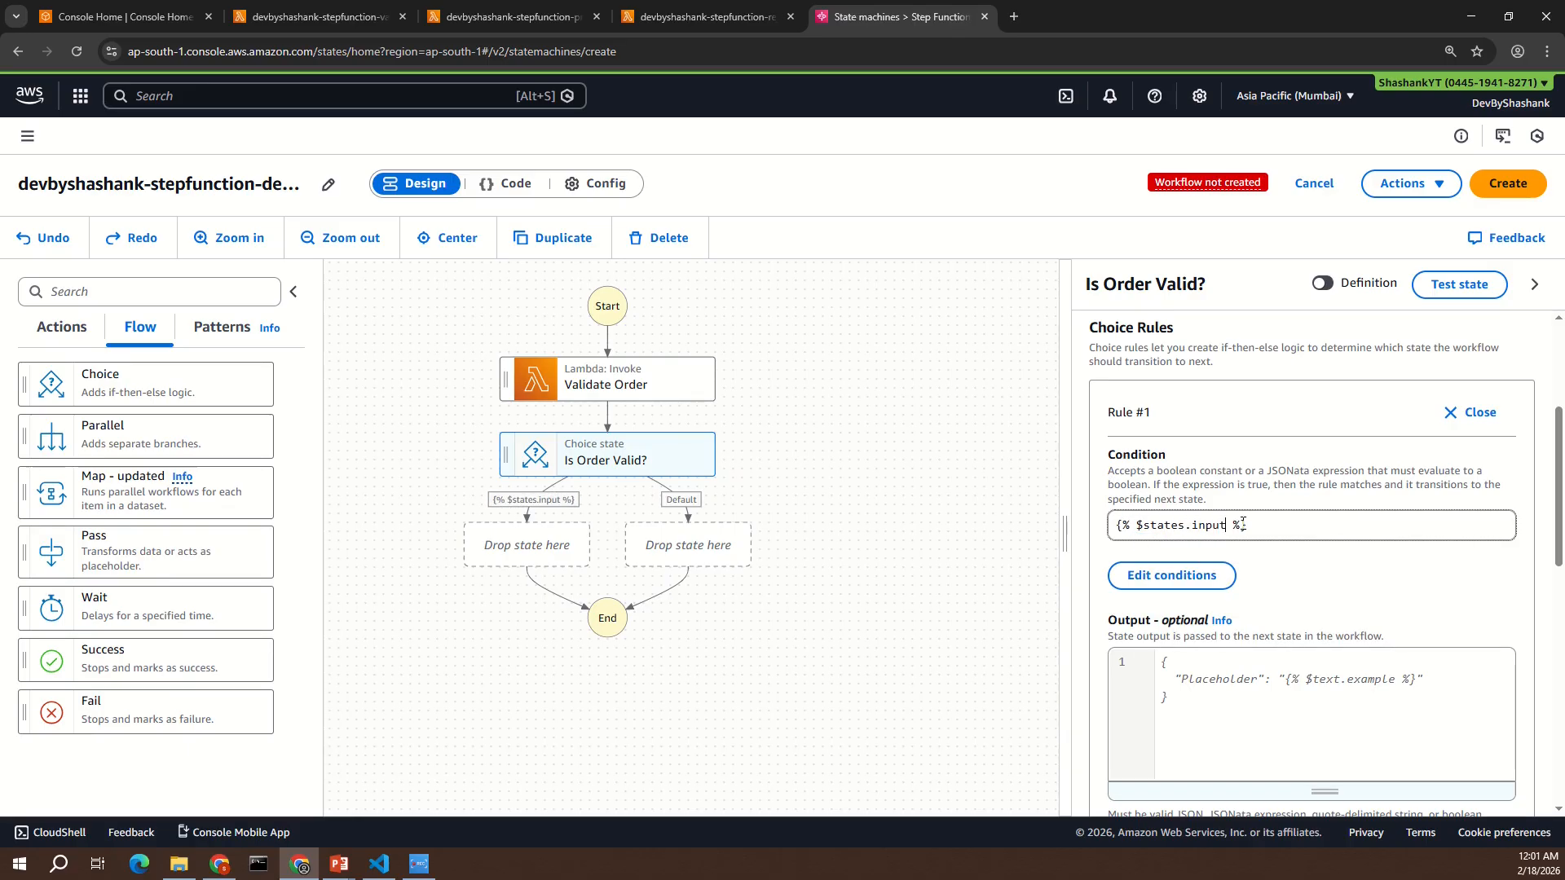
text(.isValid = true)
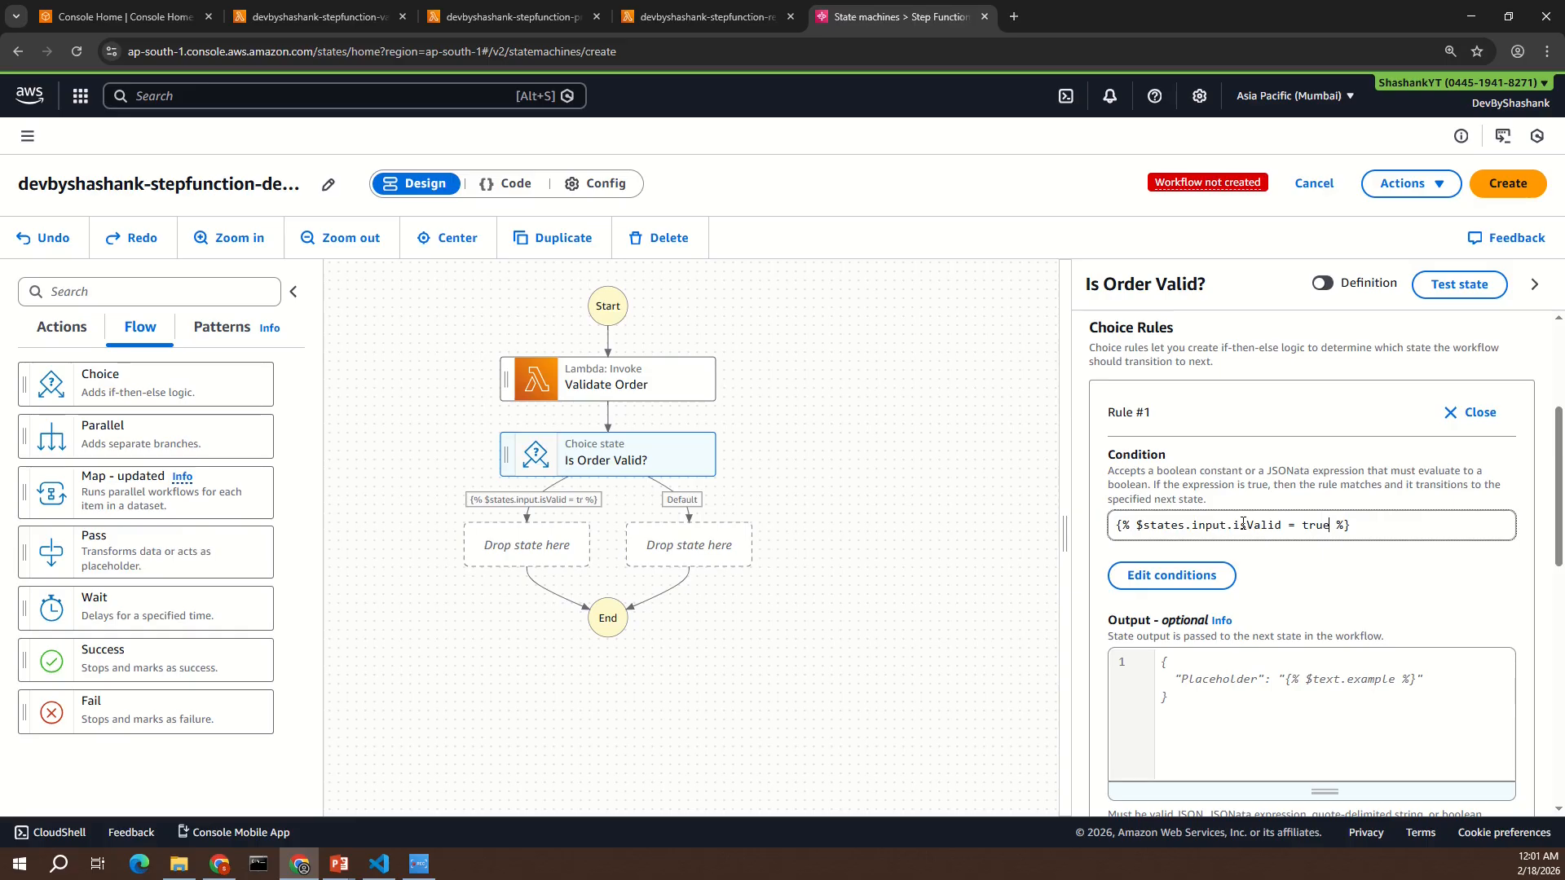
- Compare the condition's isValid field with the key returned by the validate-order Lambda code, and return to the workflow
double_click(1263, 528)
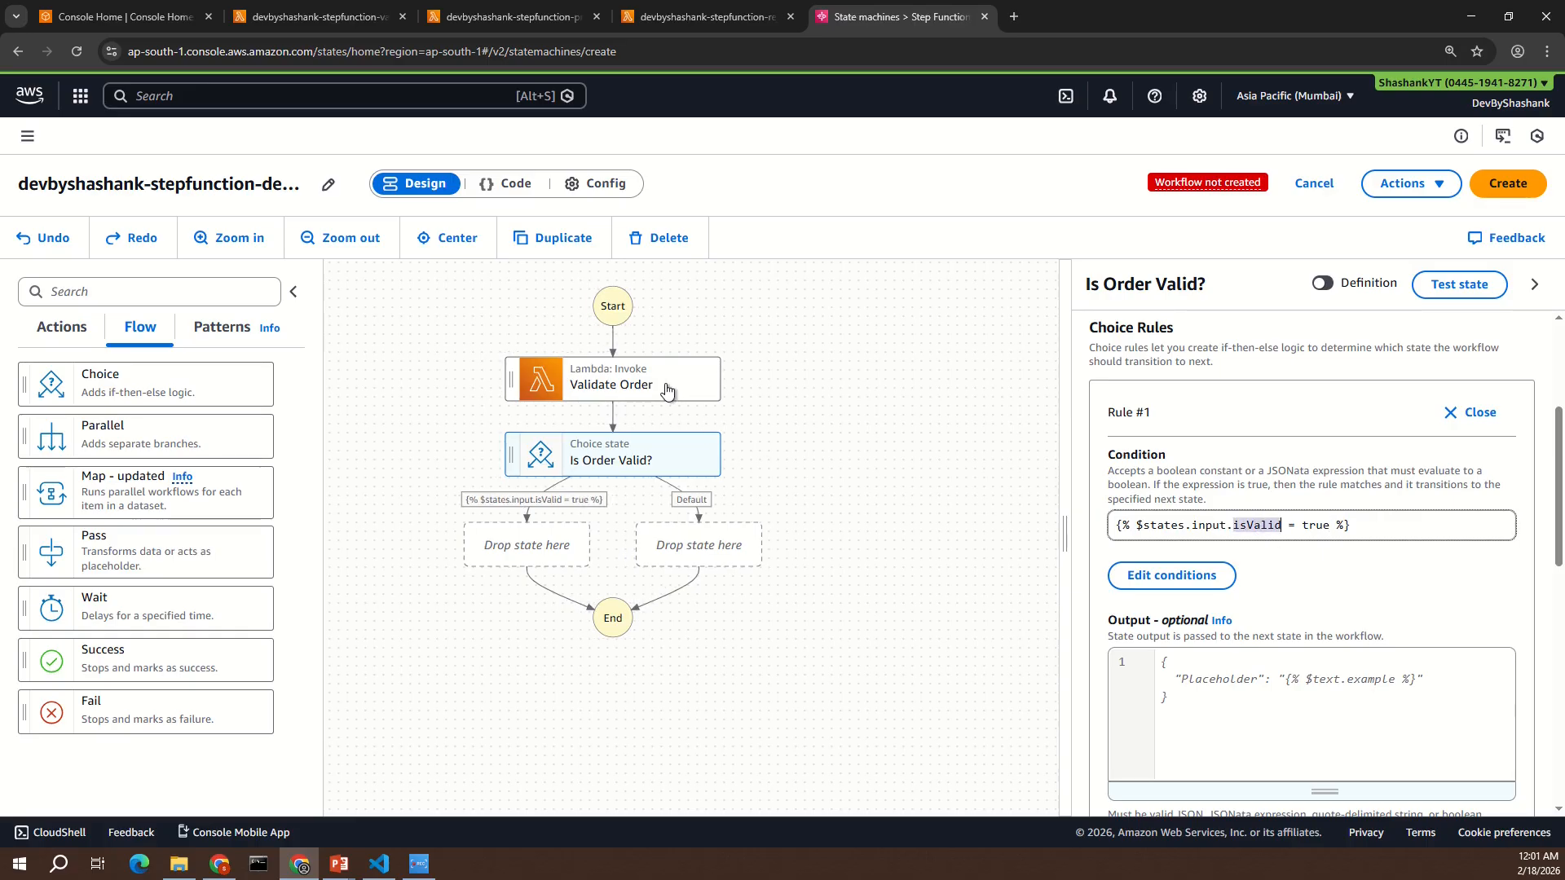
click(318, 16)
click(512, 694)
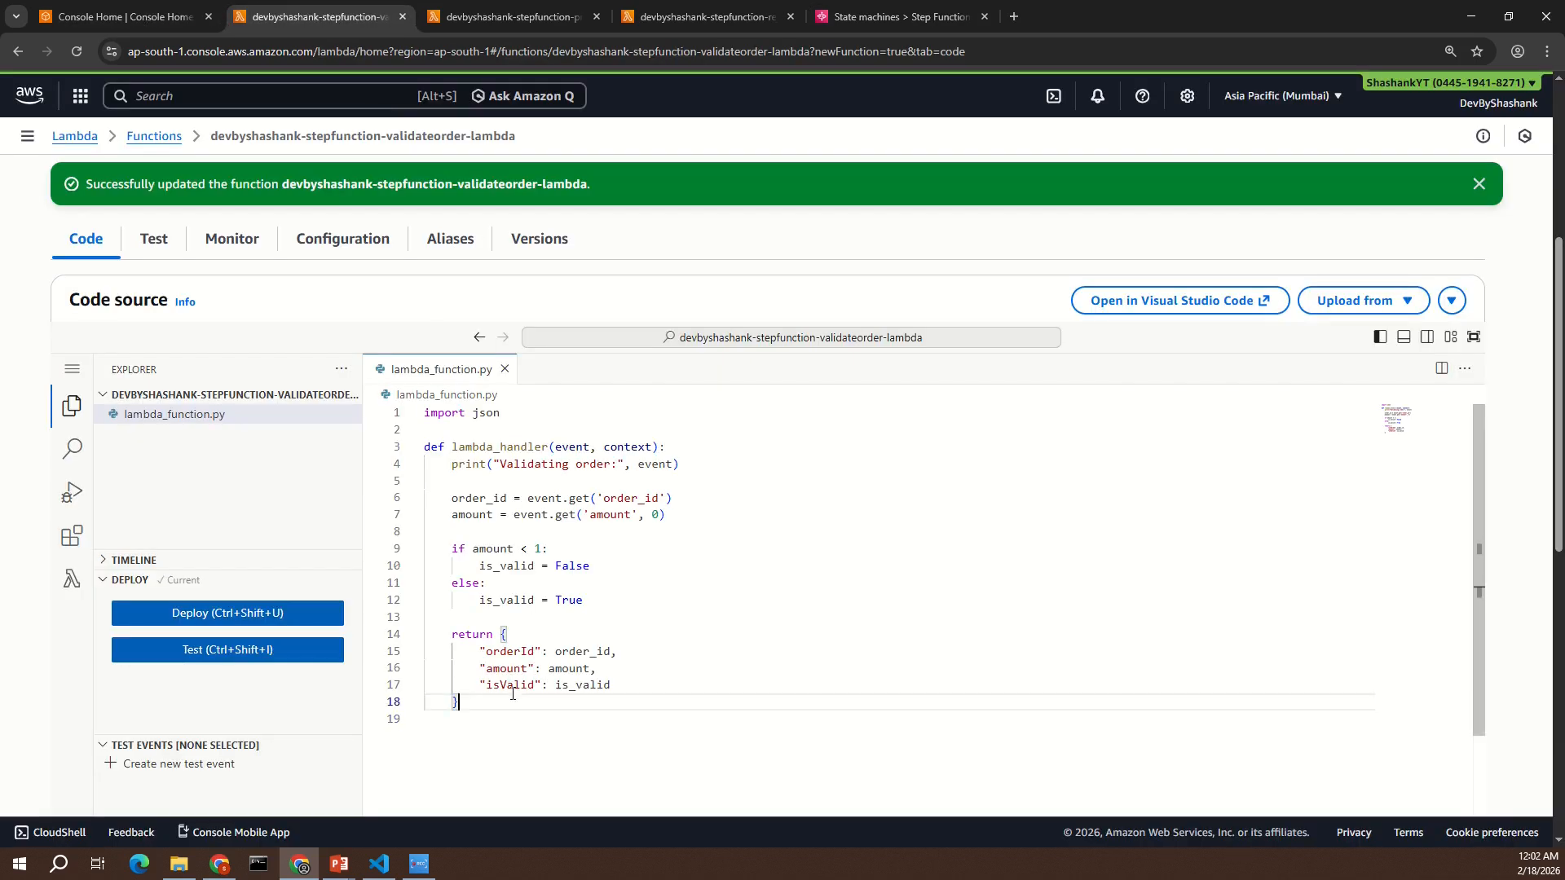
click(513, 687)
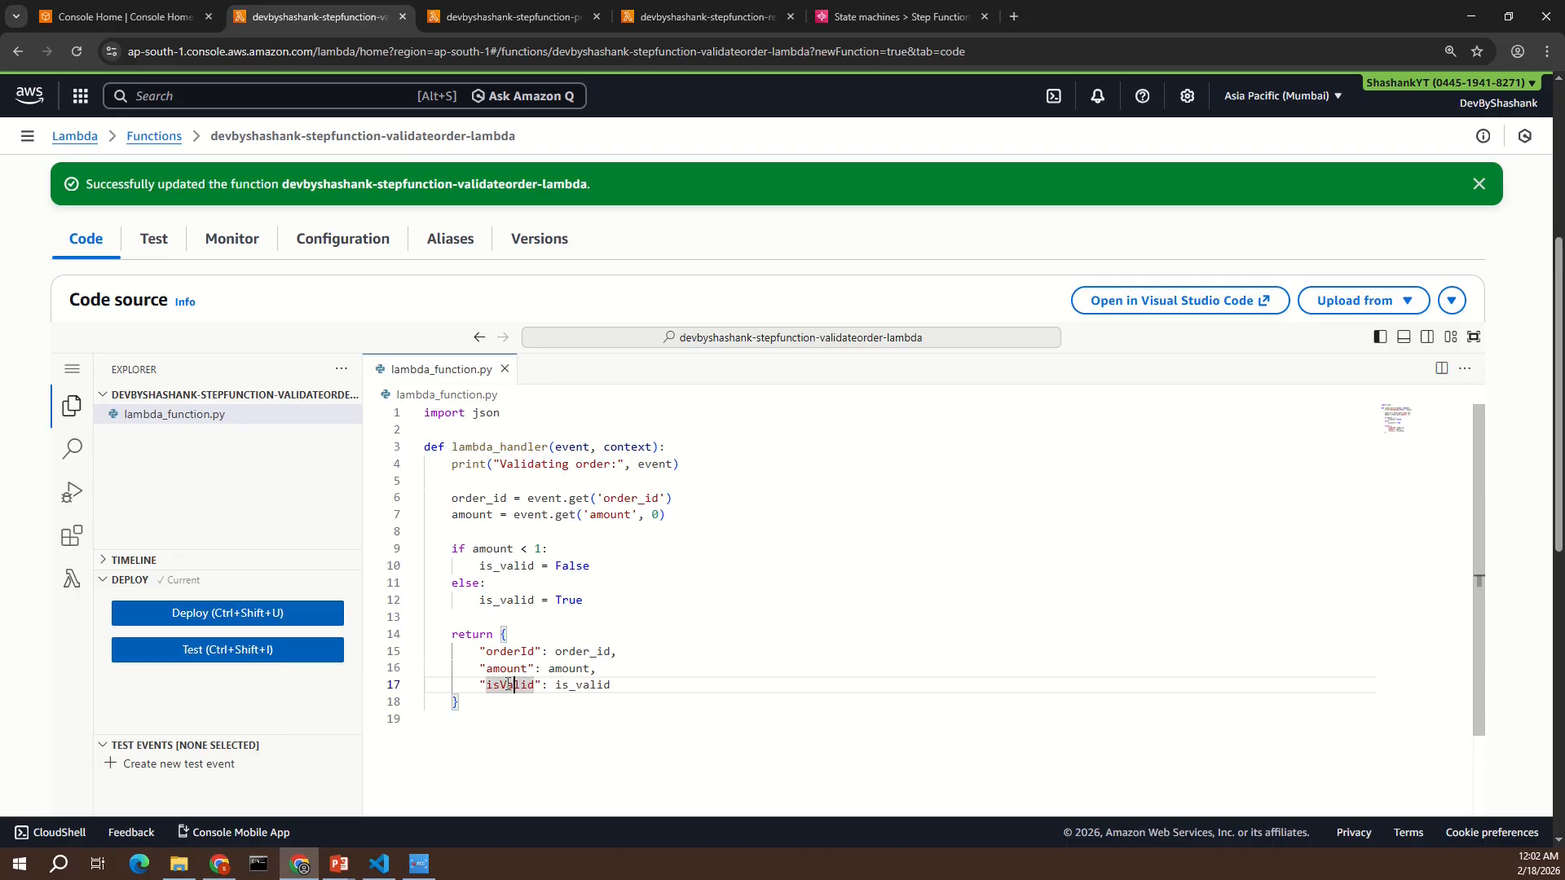
click(922, 20)
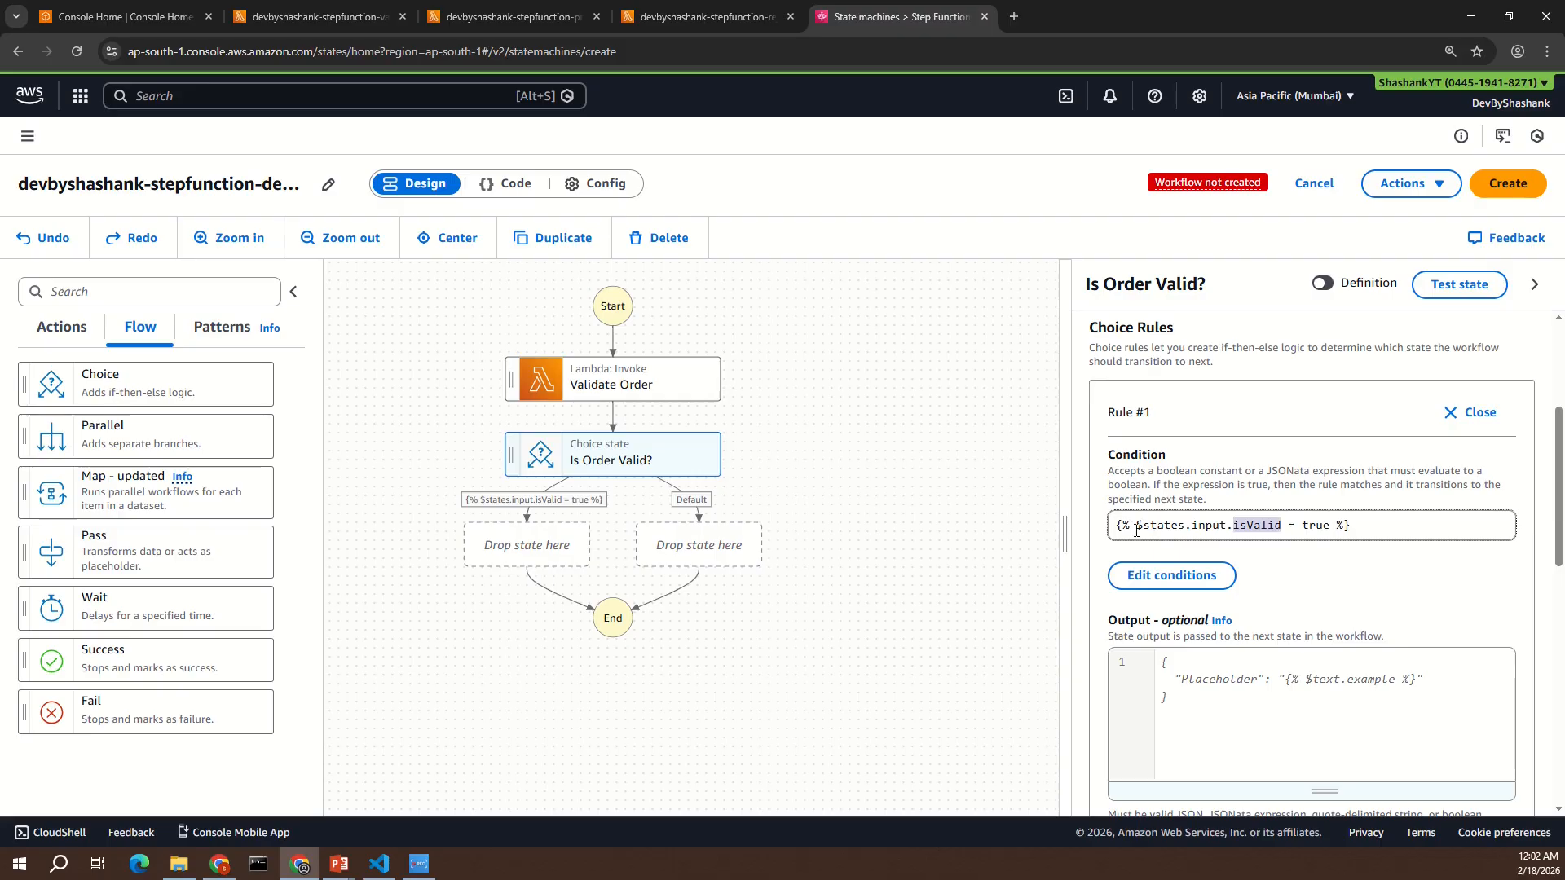
click(1274, 529)
scroll(1295, 573, up, 1)
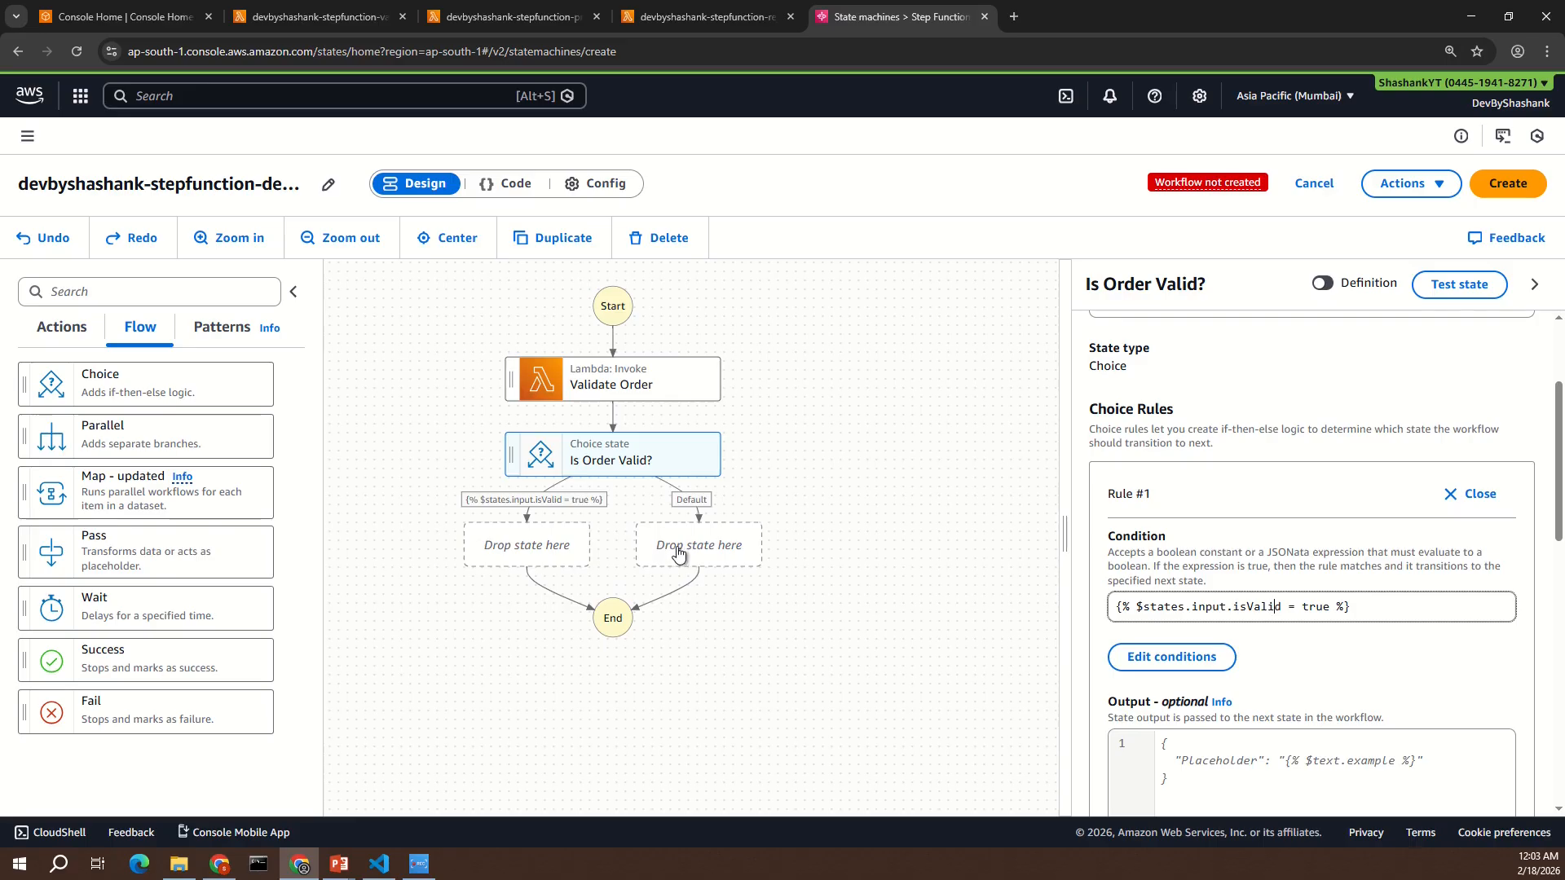
- Add an AWS Lambda Invoke action to both the isValid rule branch and the Default branch of the choice
click(65, 334)
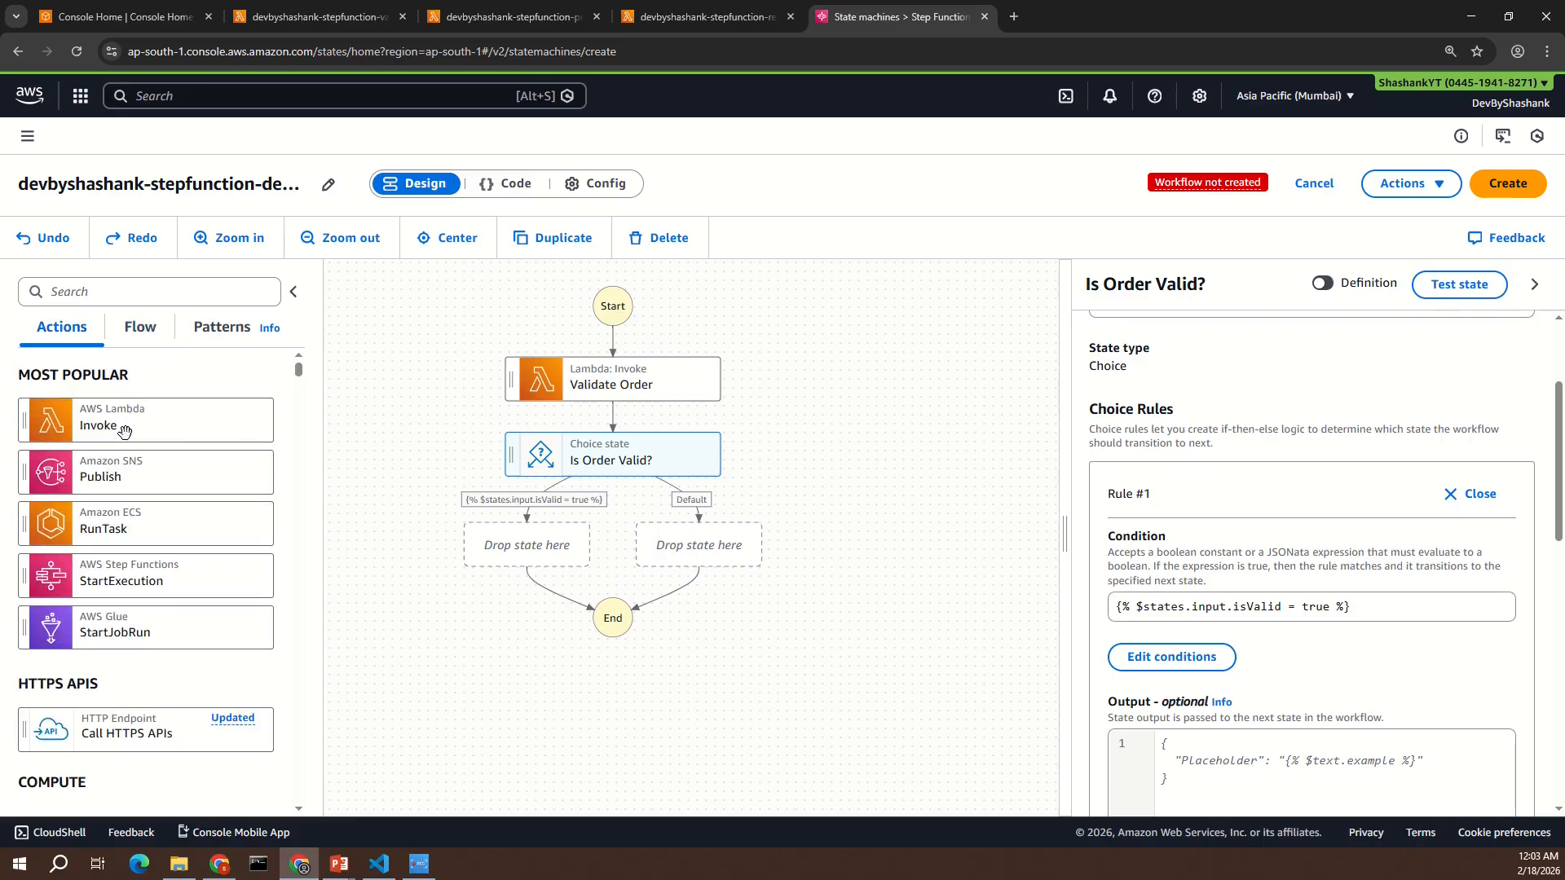
drag(117, 418, 487, 559)
drag(155, 411, 829, 540)
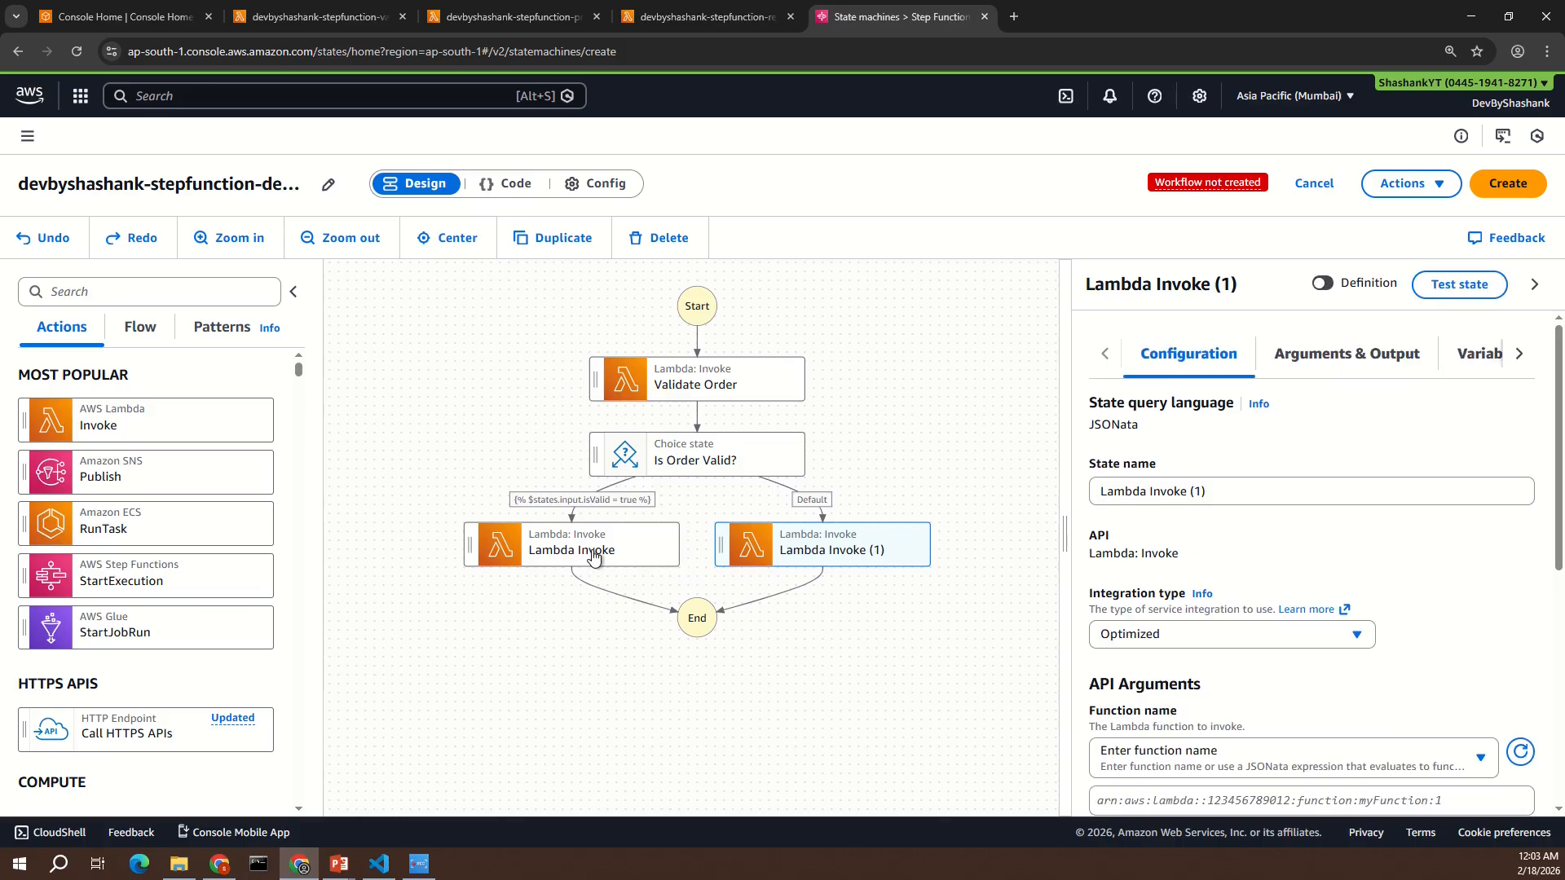
- Rename the isValid branch's Lambda state to "Process Order" and set its function to devbyshashank-stepfunction-processorder-lambda:$LATEST
click(597, 551)
triple_click(1217, 490)
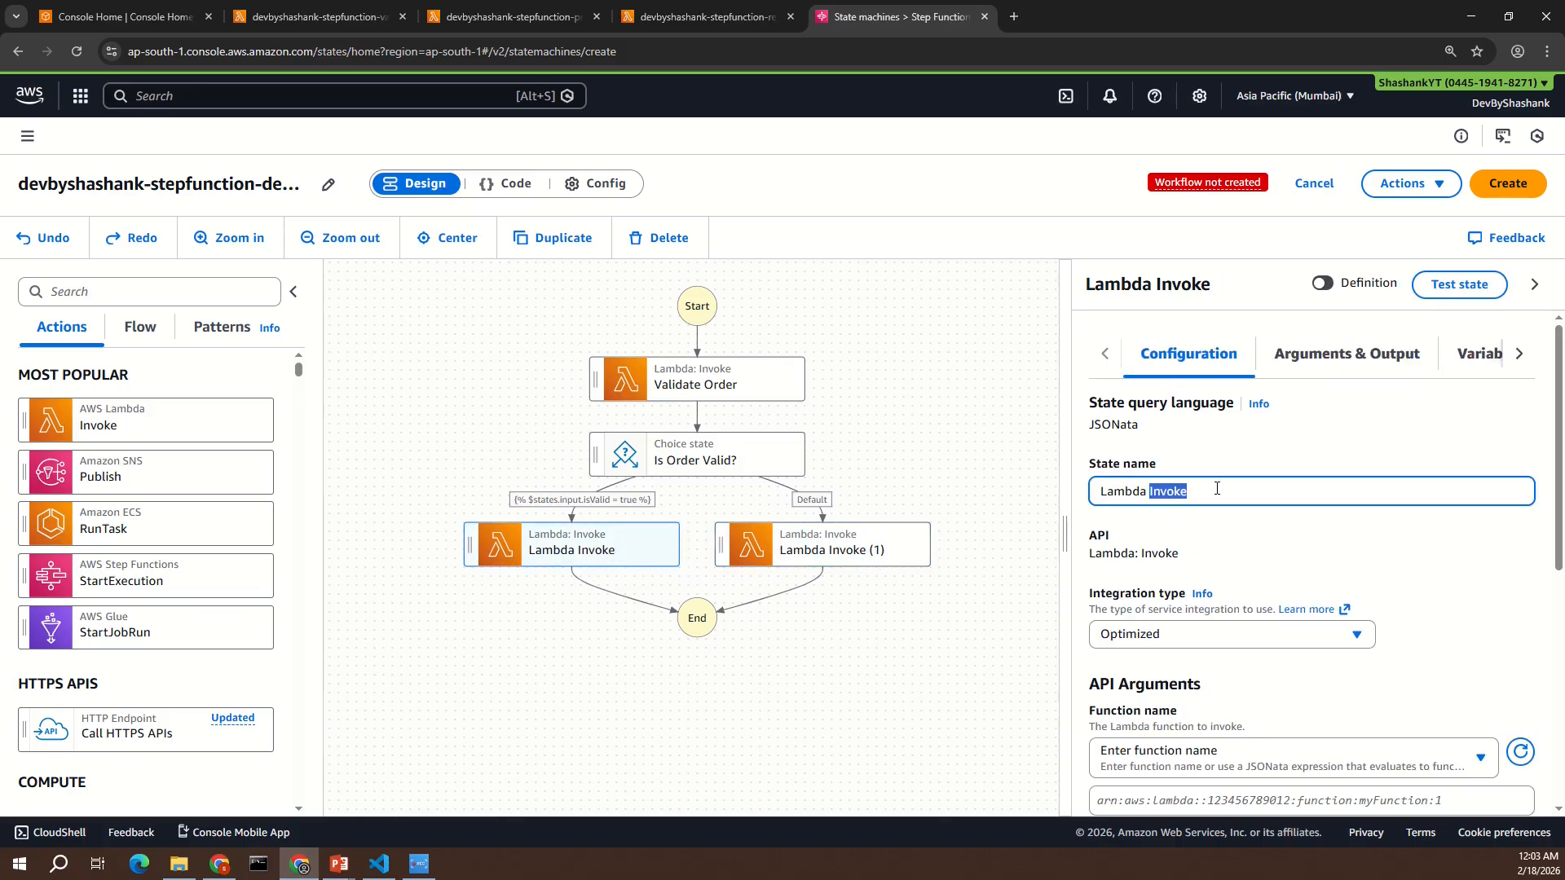
text(Process Order)
scroll(1217, 487, down, 2)
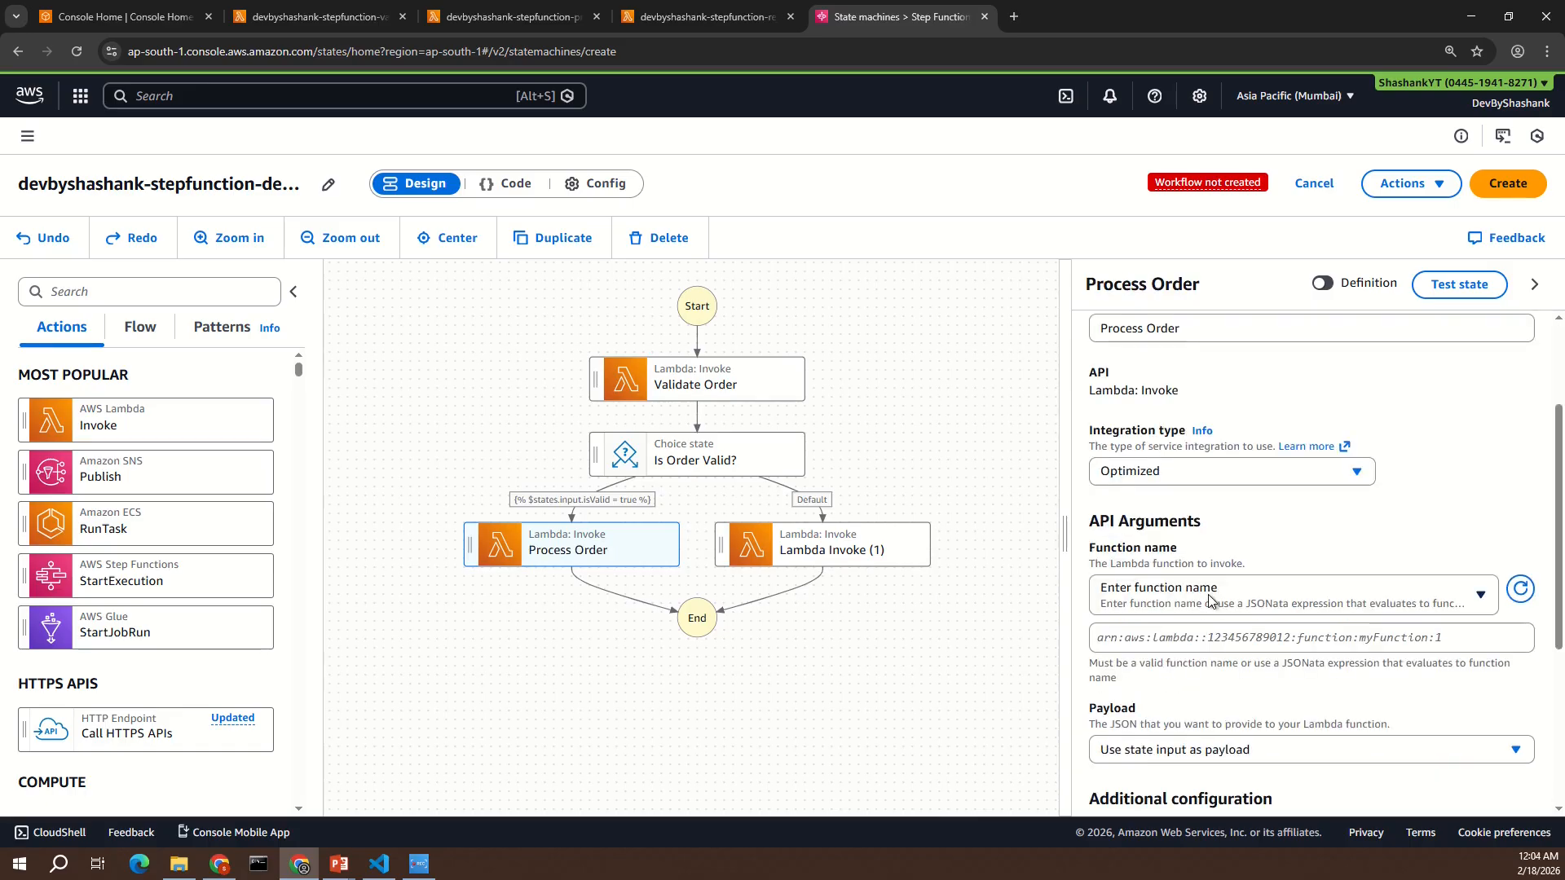
click(1216, 599)
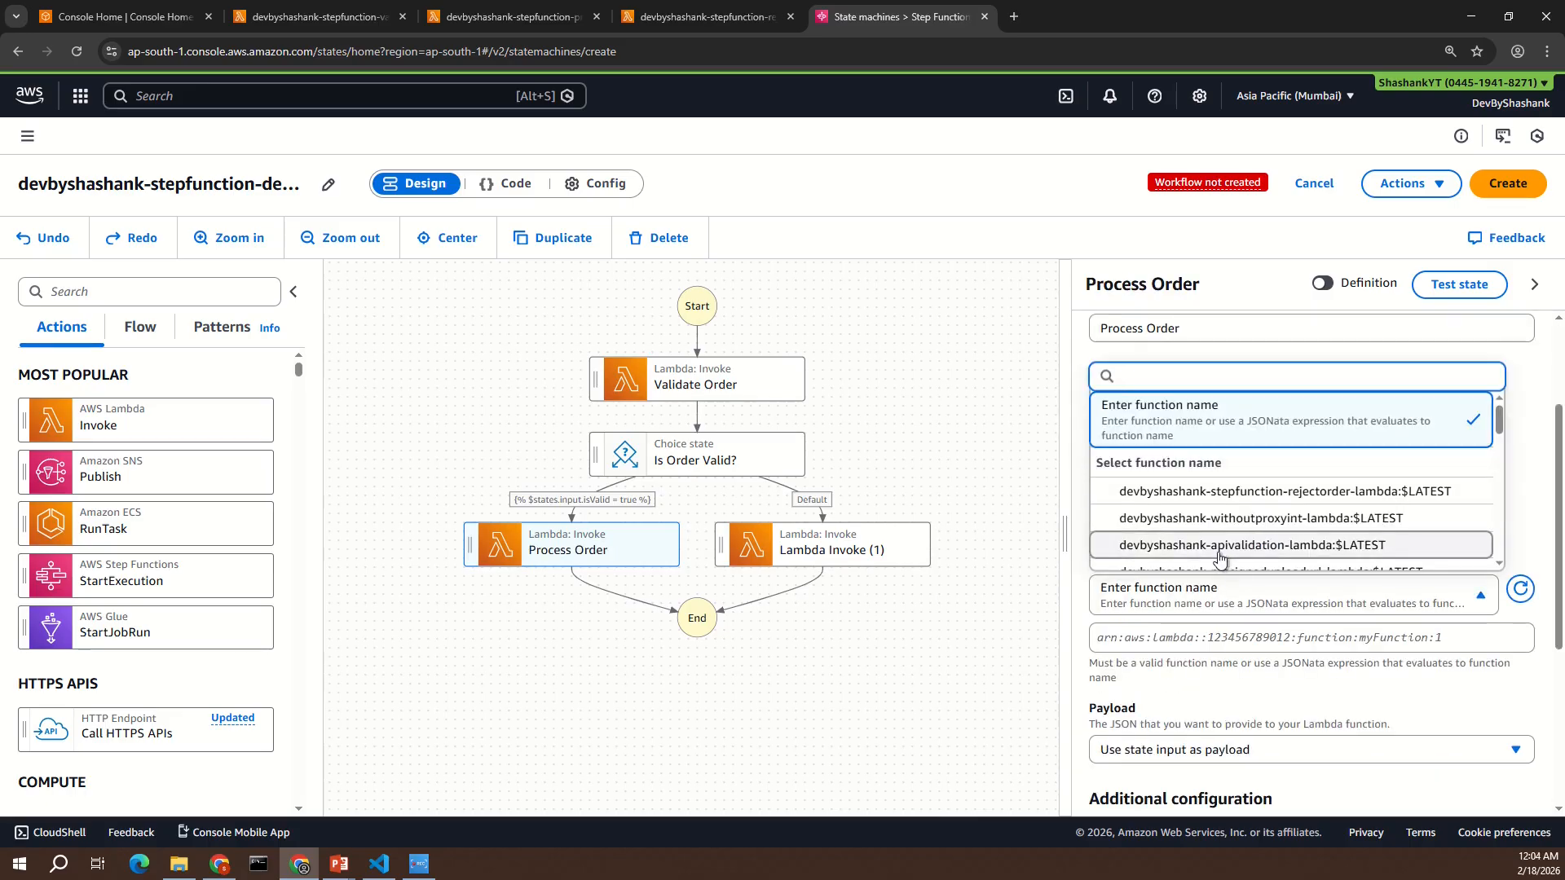
text(proce)
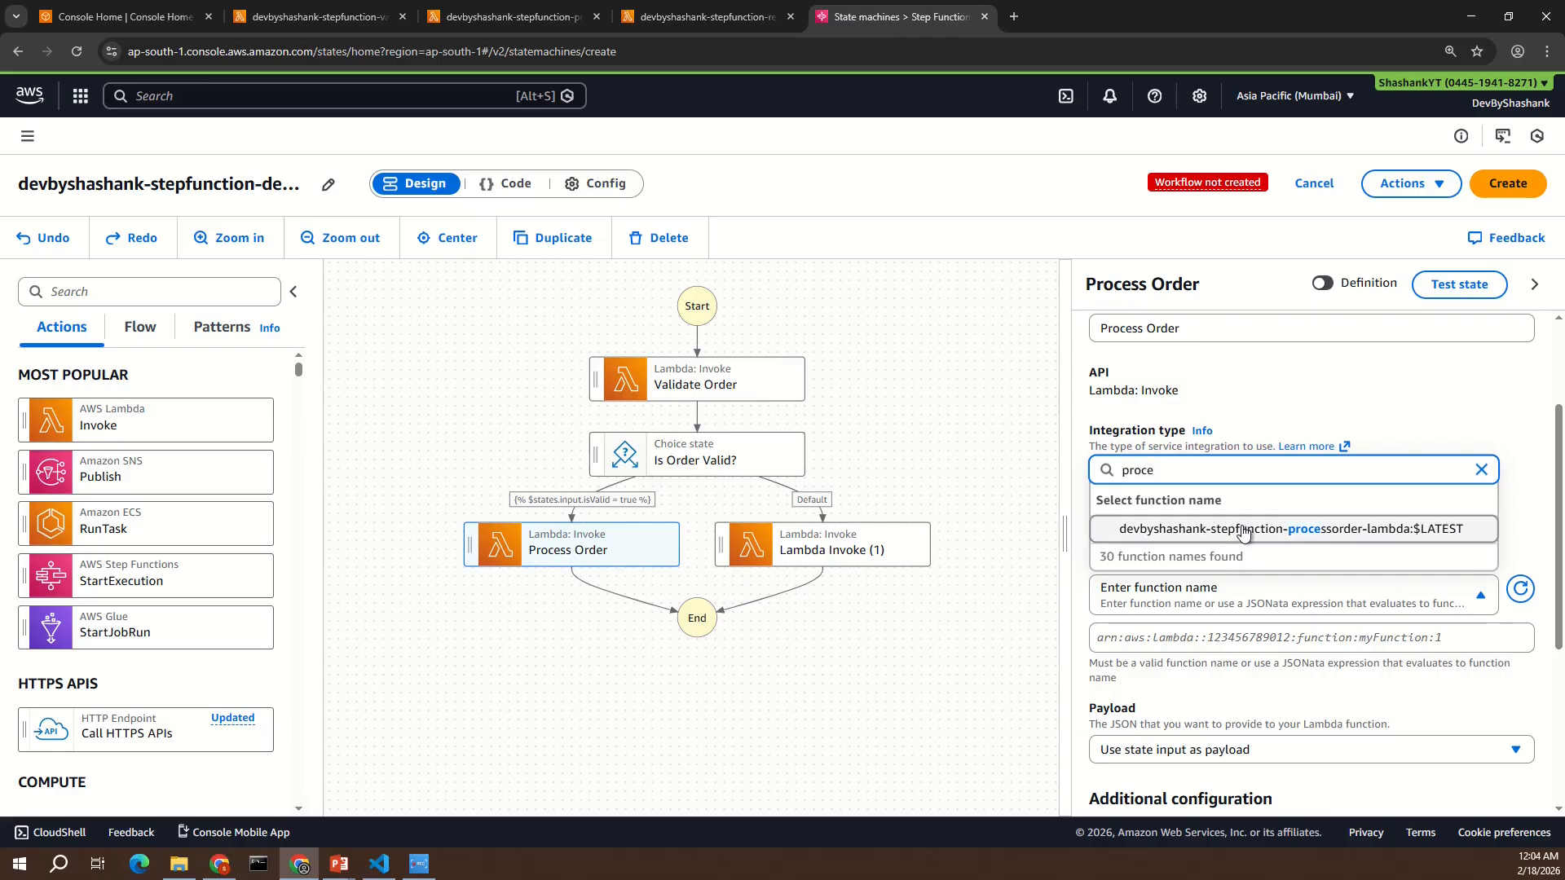
click(1243, 531)
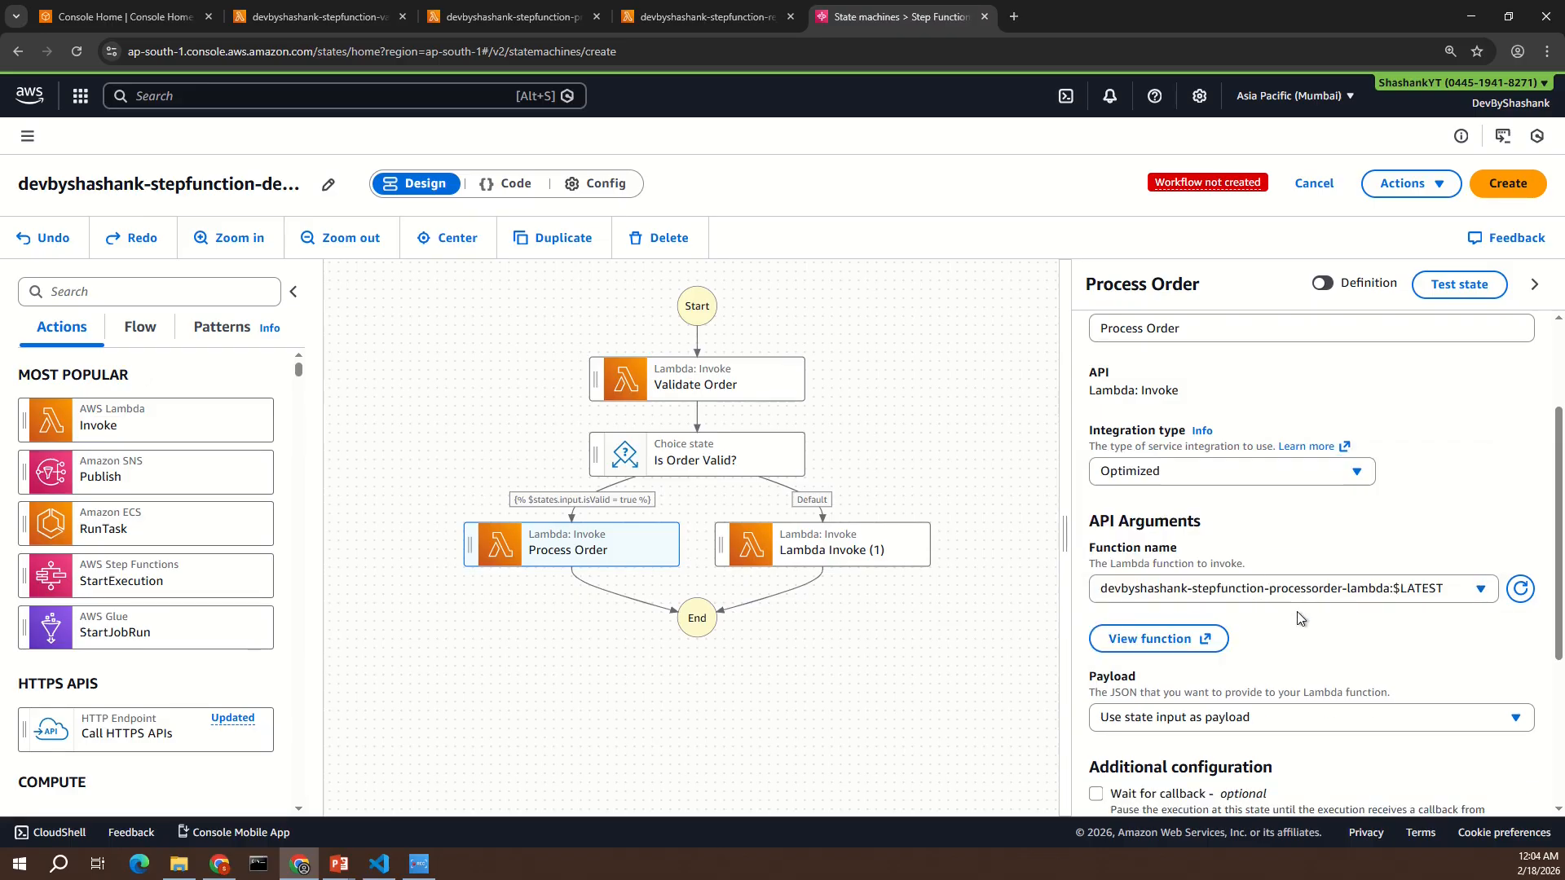
- Rename the Default branch's Lambda state to "Reject Order" and set its function to devbyshashank-stepfunction-rejectorder-lambda:$LATEST
click(837, 552)
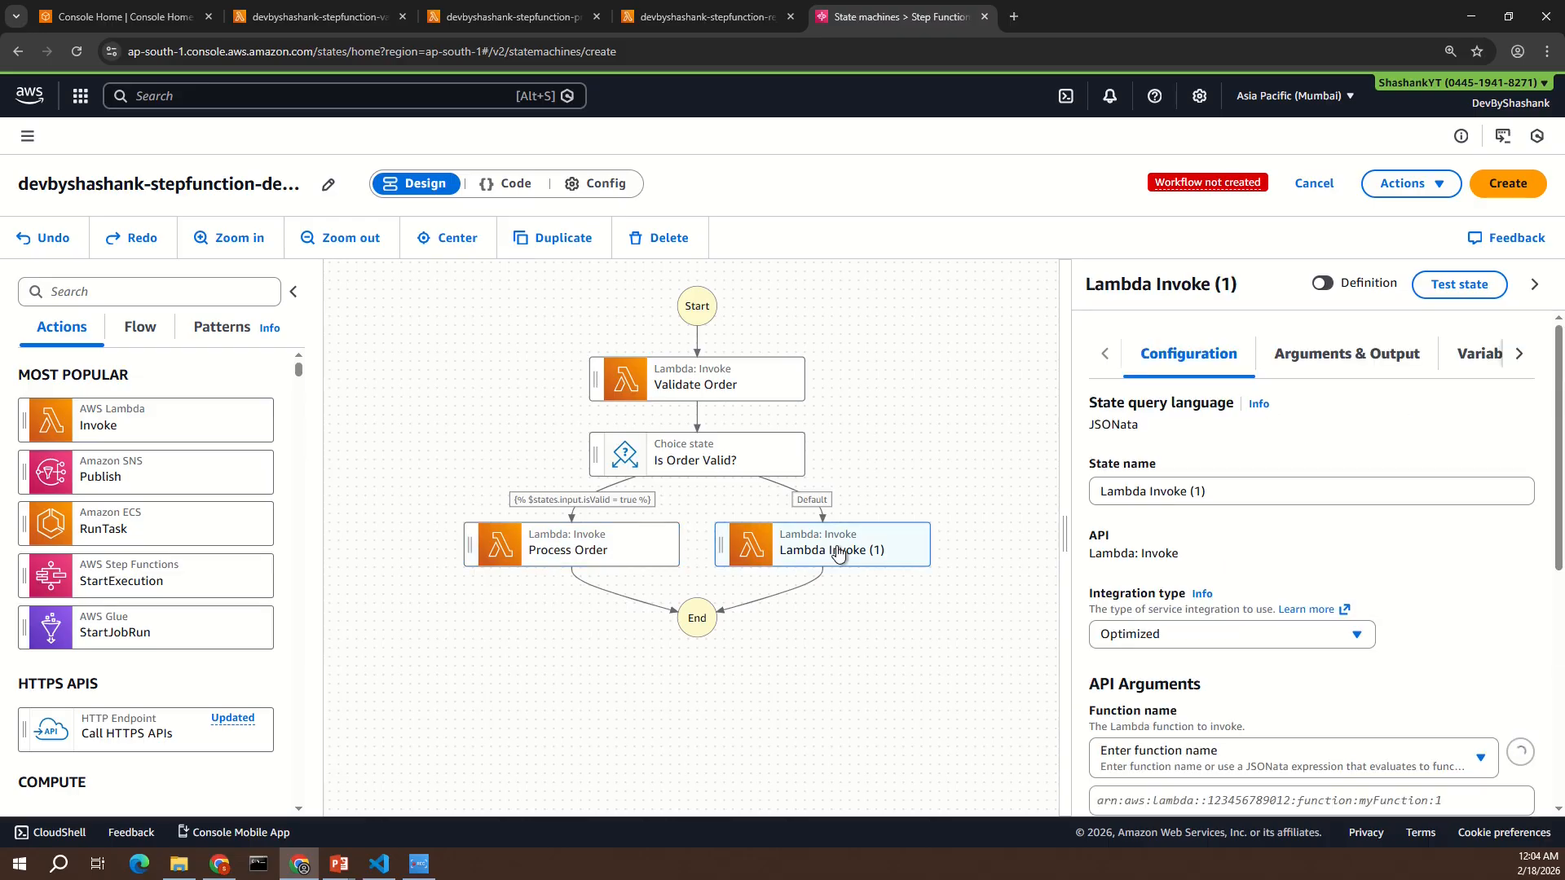
triple_click(1151, 490)
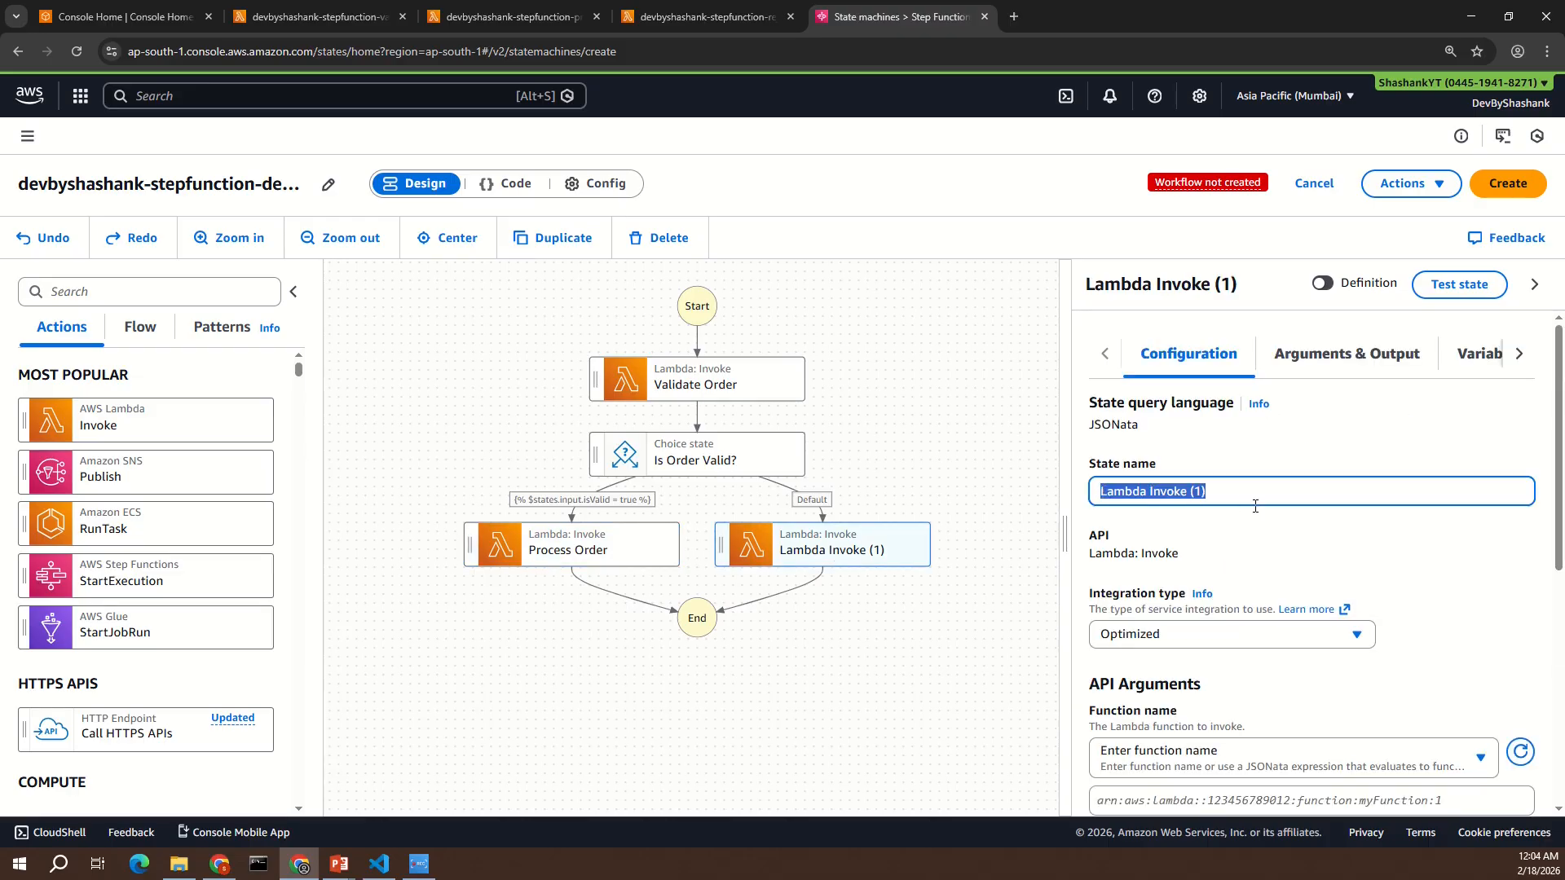
text(Reject Order)
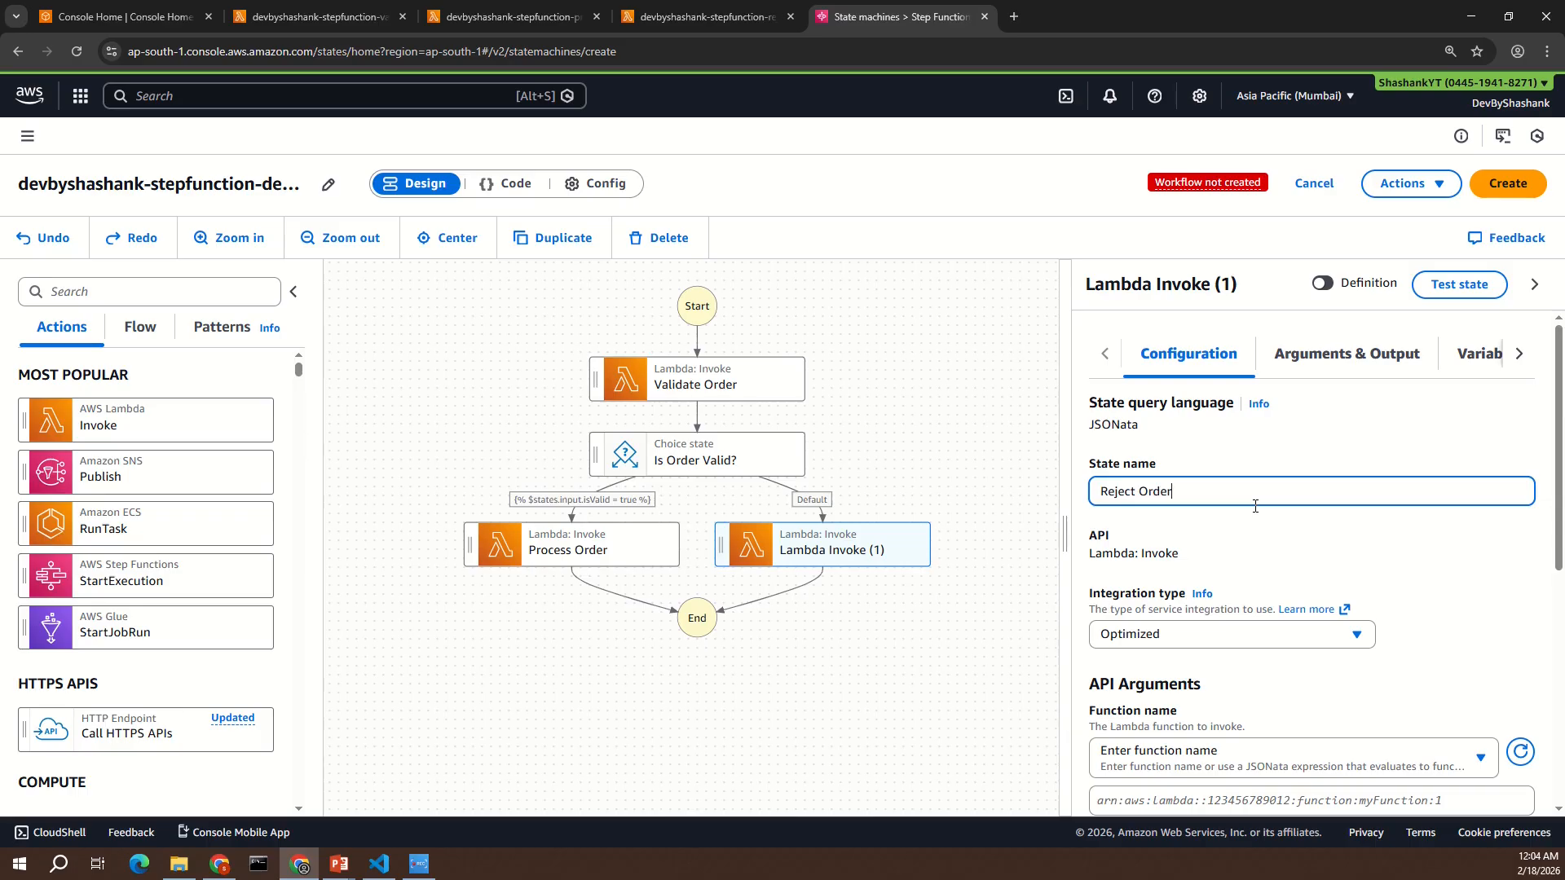
scroll(1239, 509, down, 3)
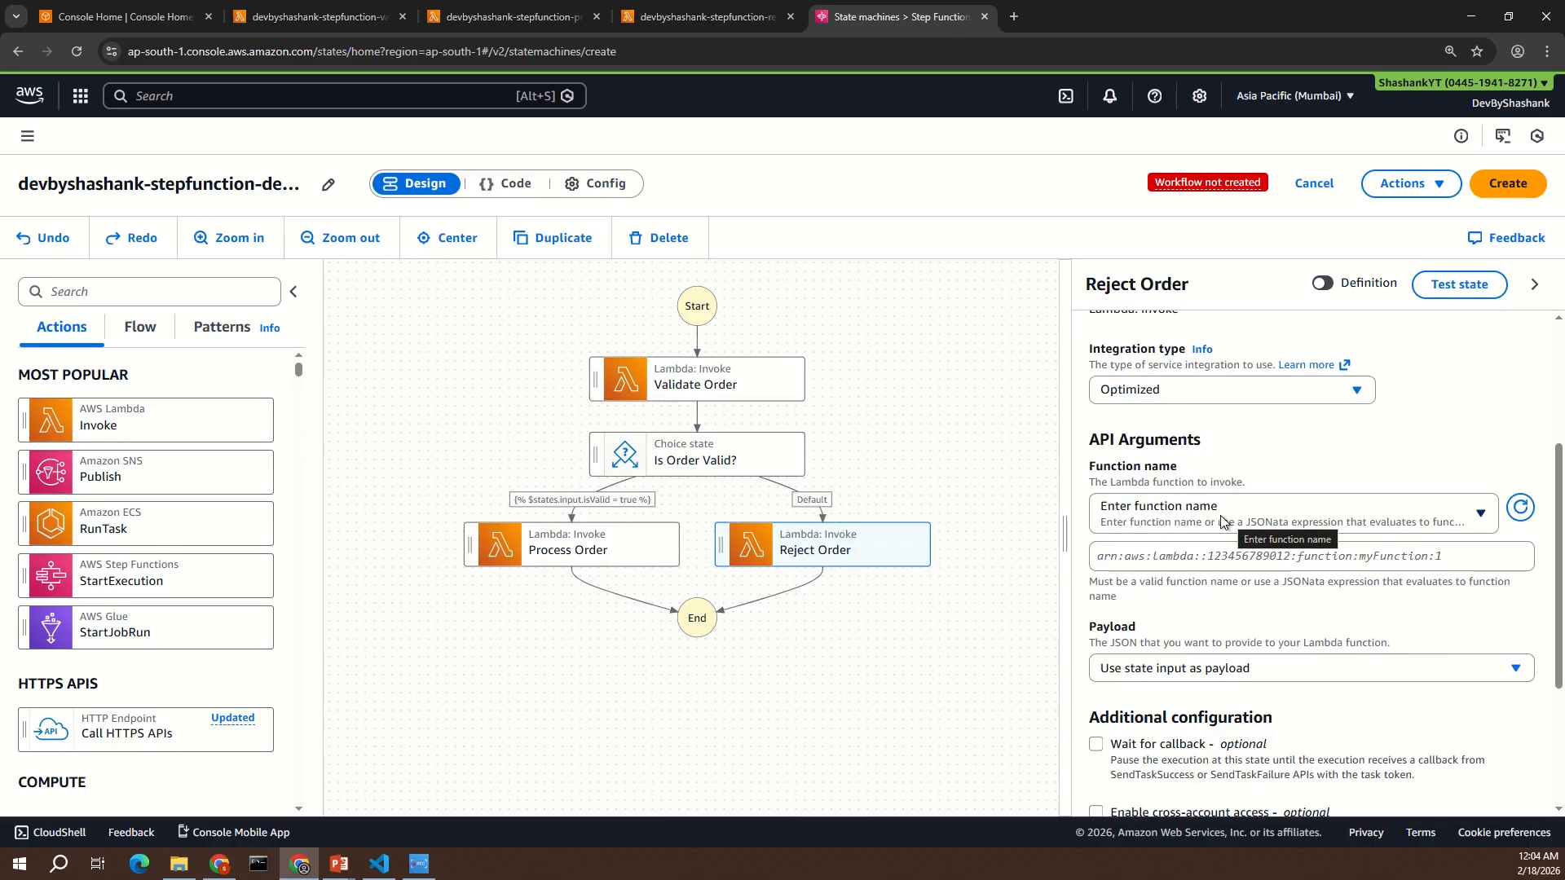
click(1222, 522)
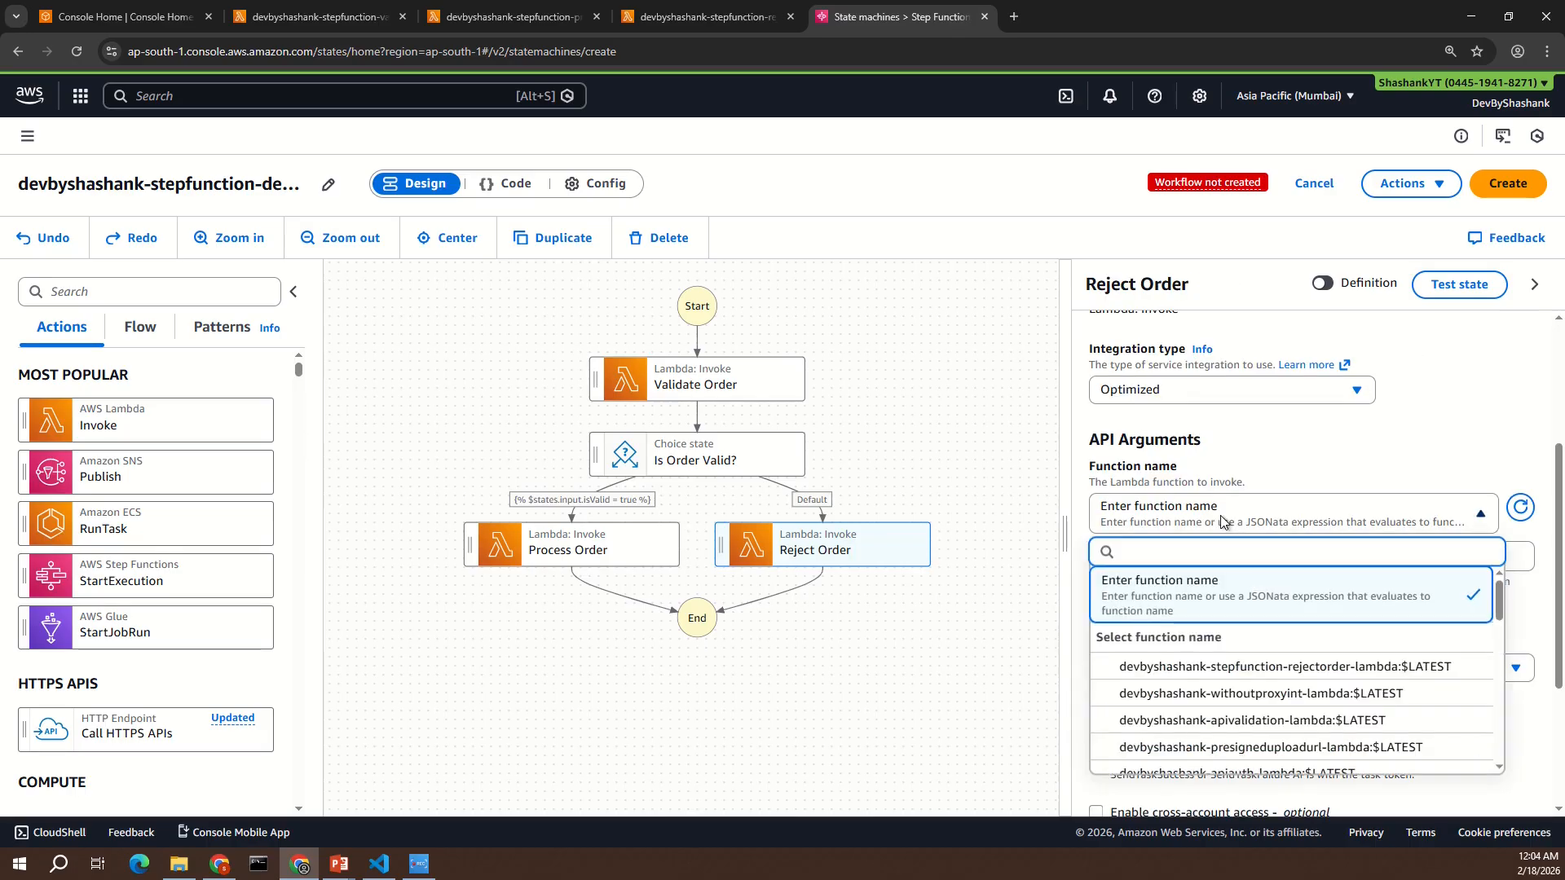
text(reje)
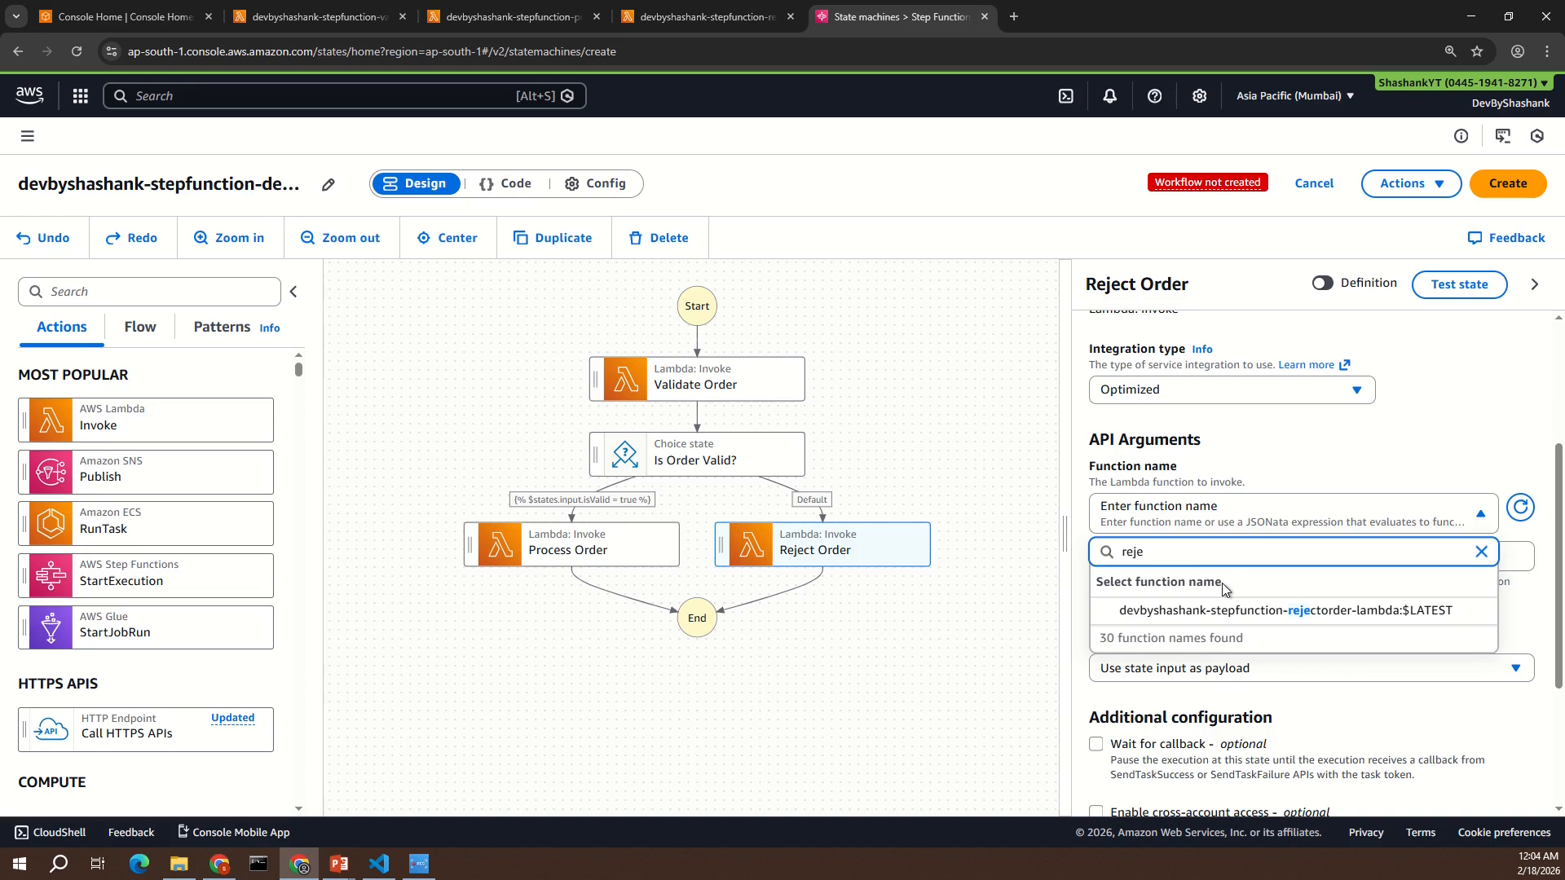
click(1231, 608)
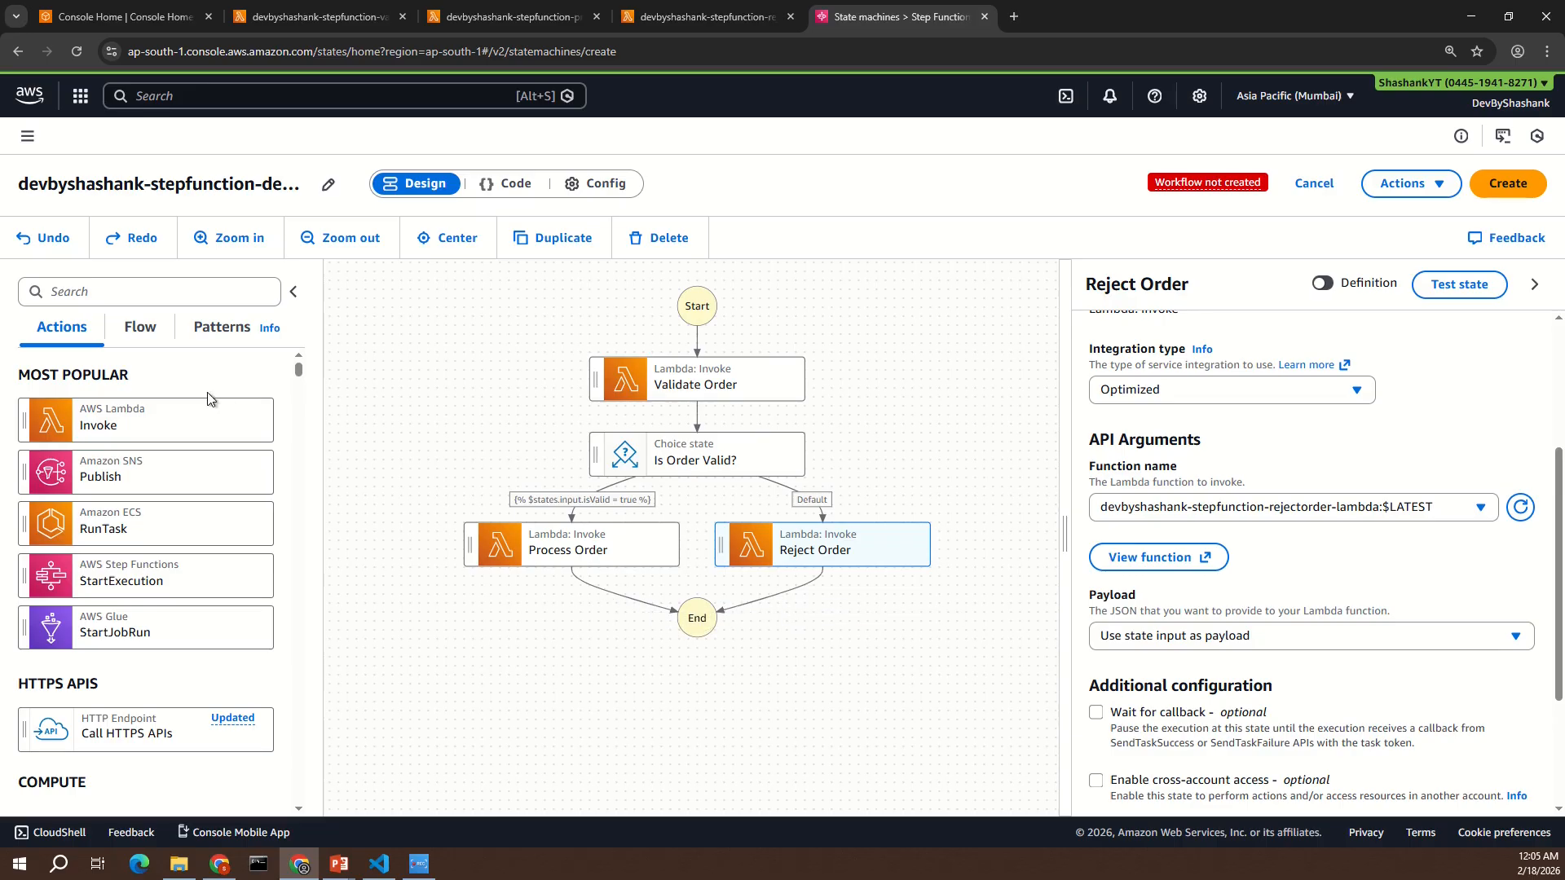
- Add a Success state after Process Order and a Fail state after Reject Order
click(140, 336)
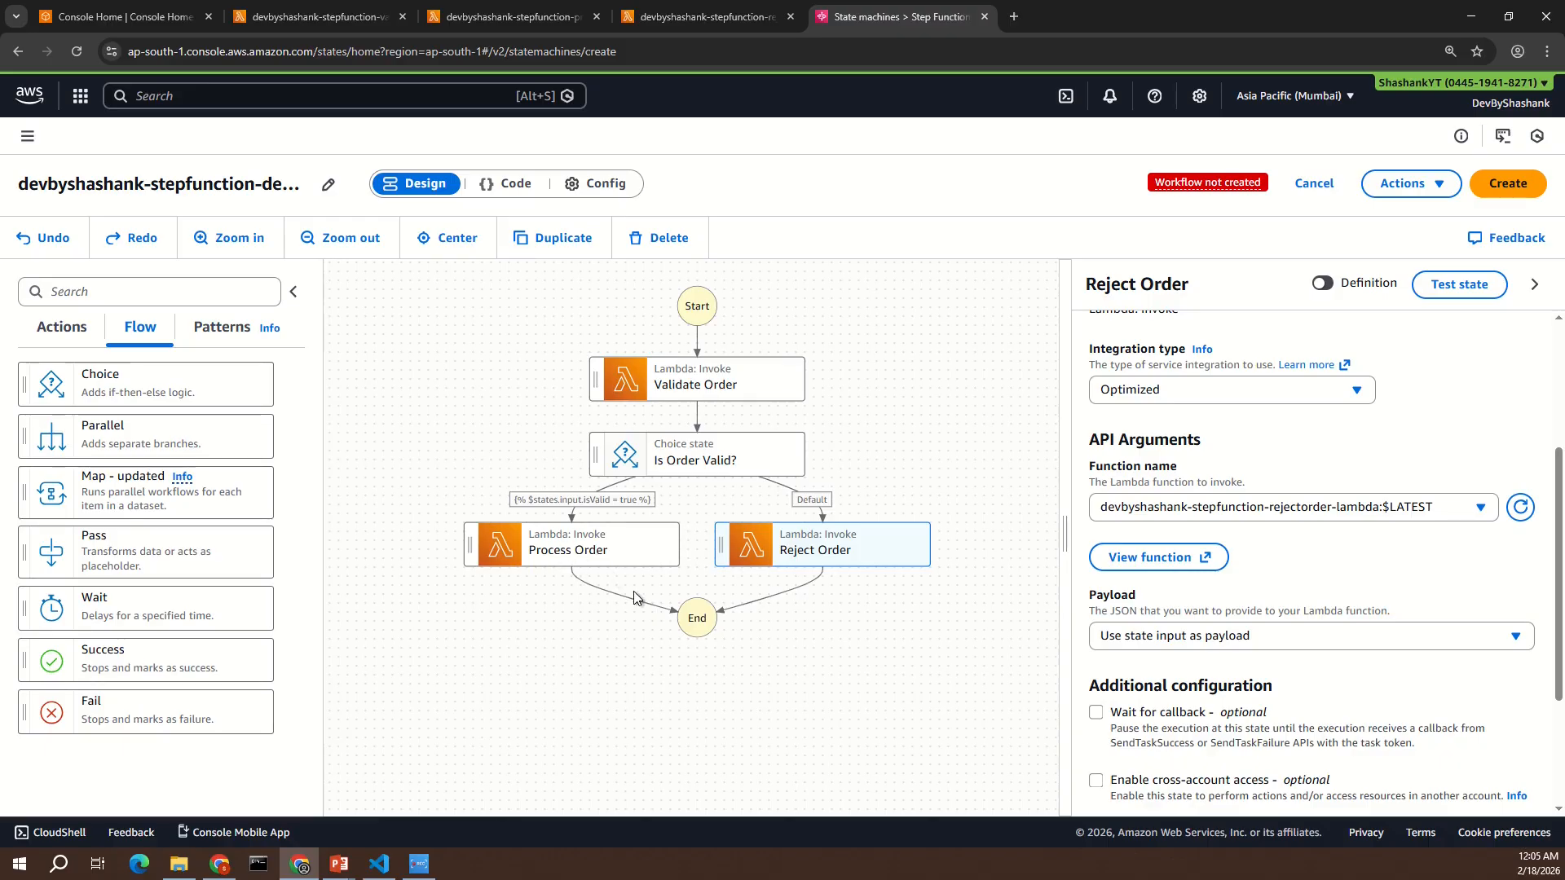
drag(151, 664, 575, 618)
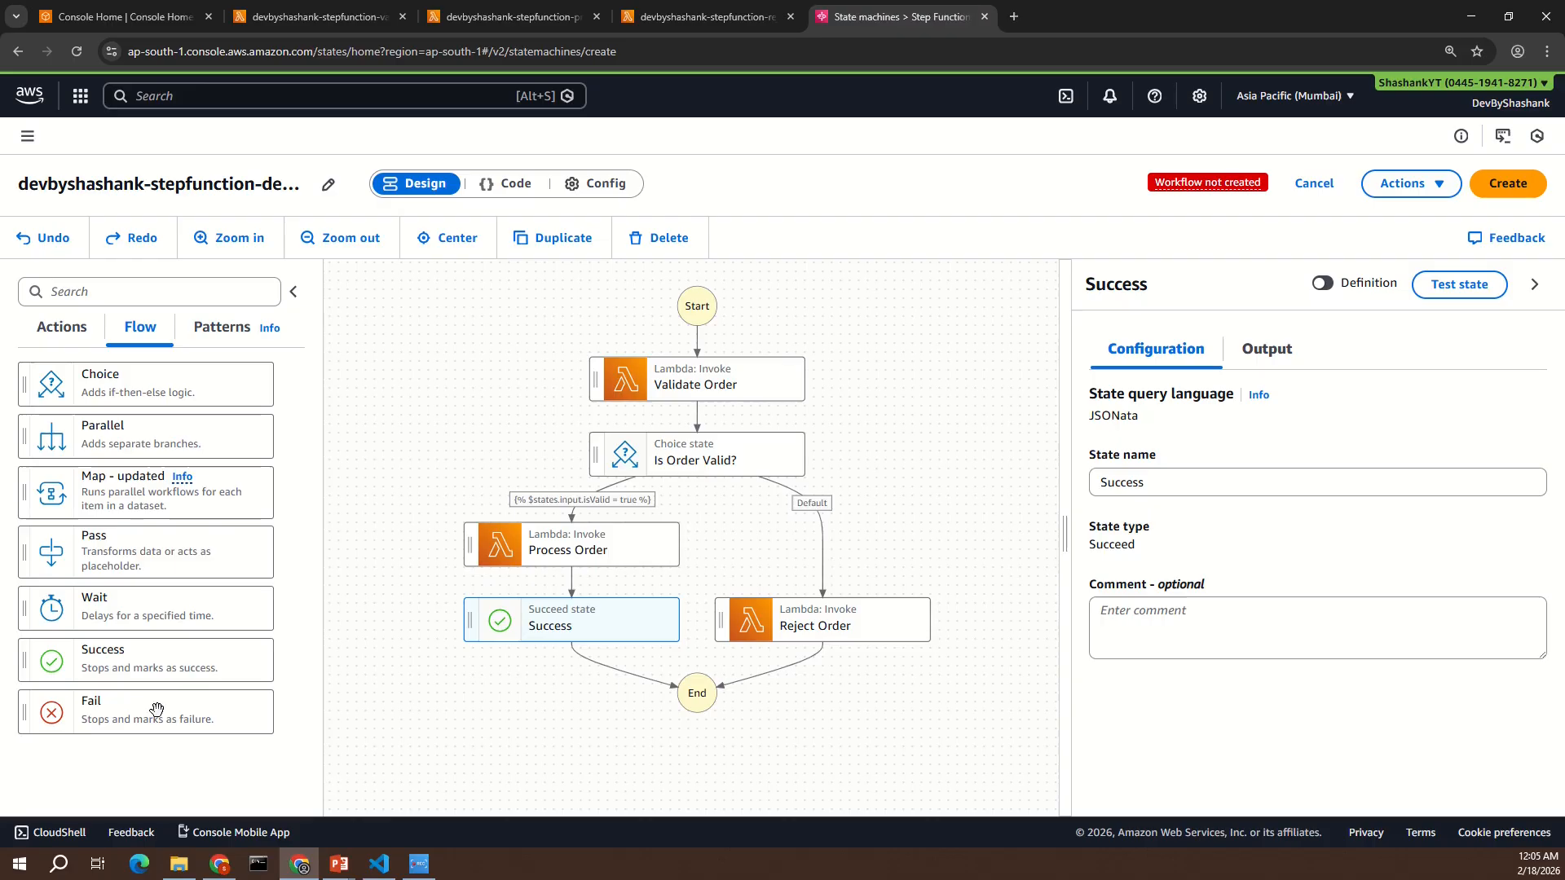
drag(146, 714, 785, 674)
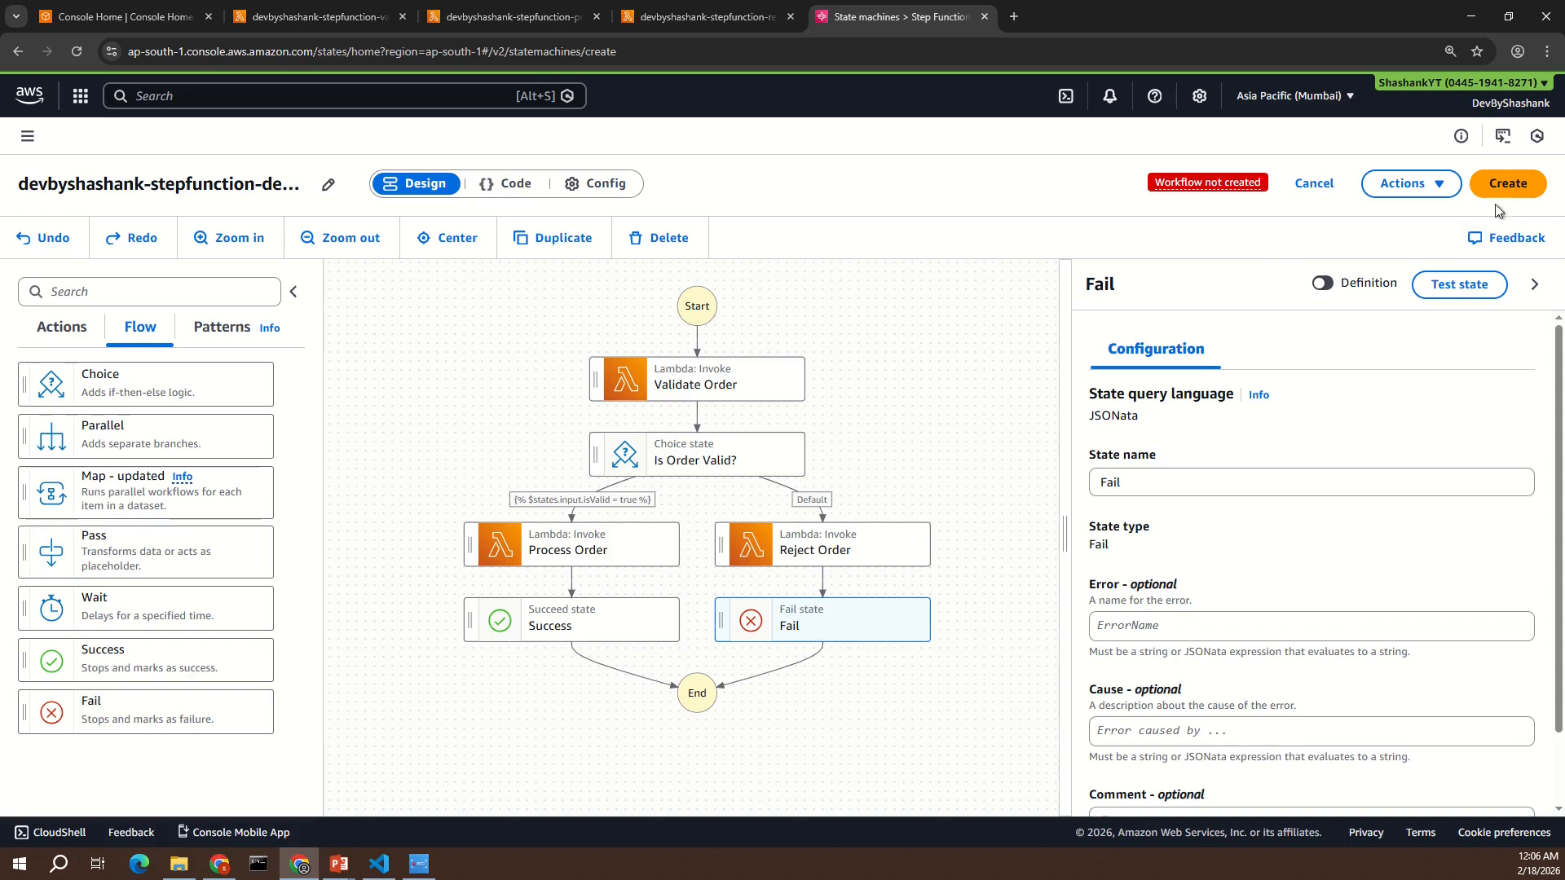
- Create the state machine and confirm the creation of its new execution role
click(1509, 188)
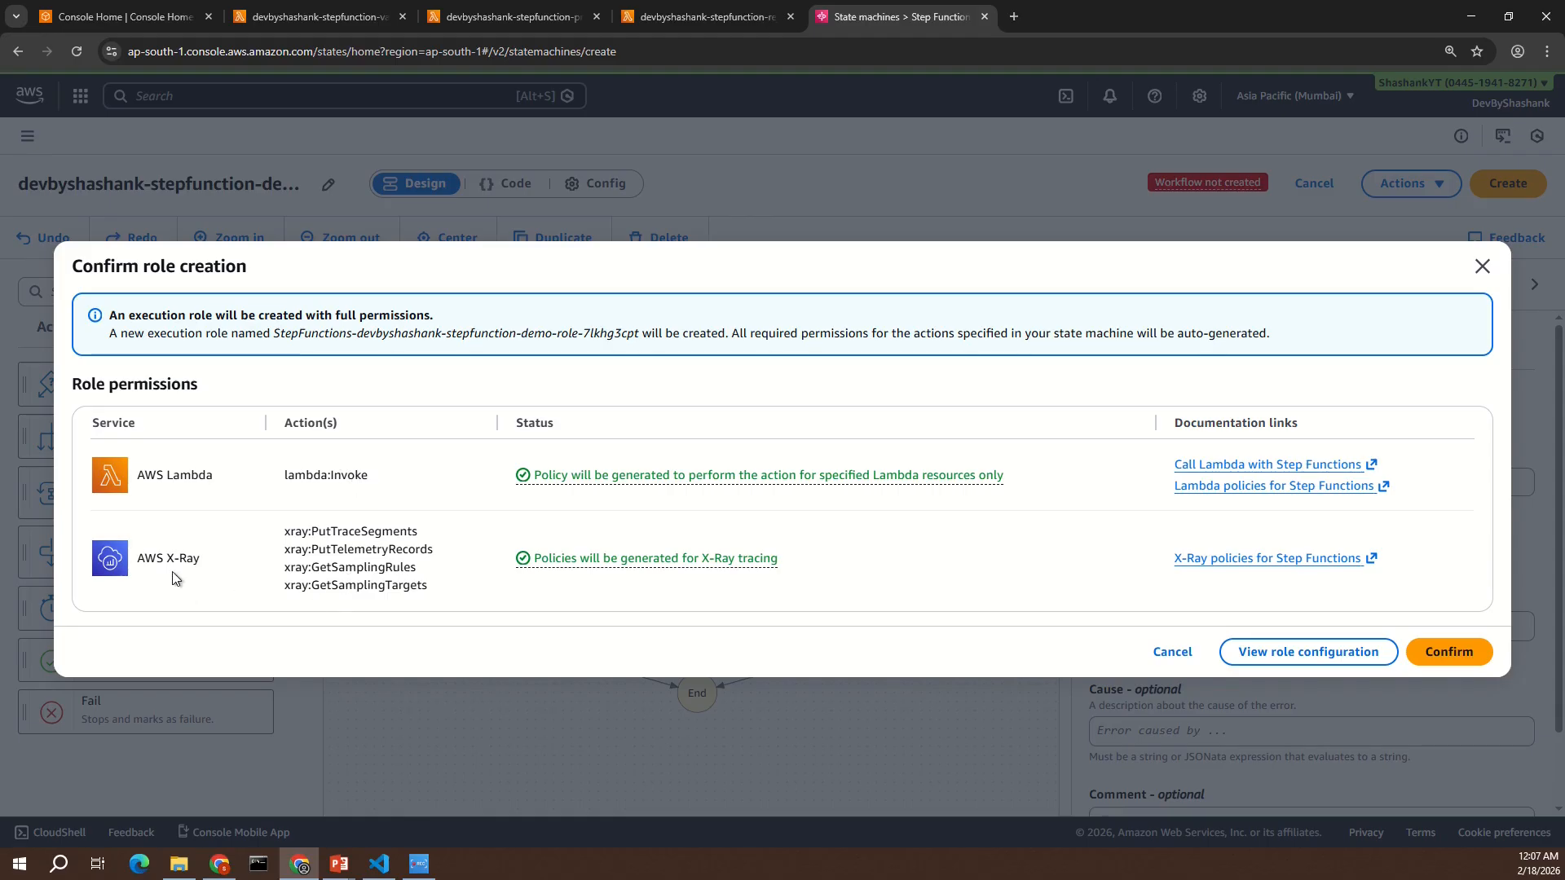
click(1465, 654)
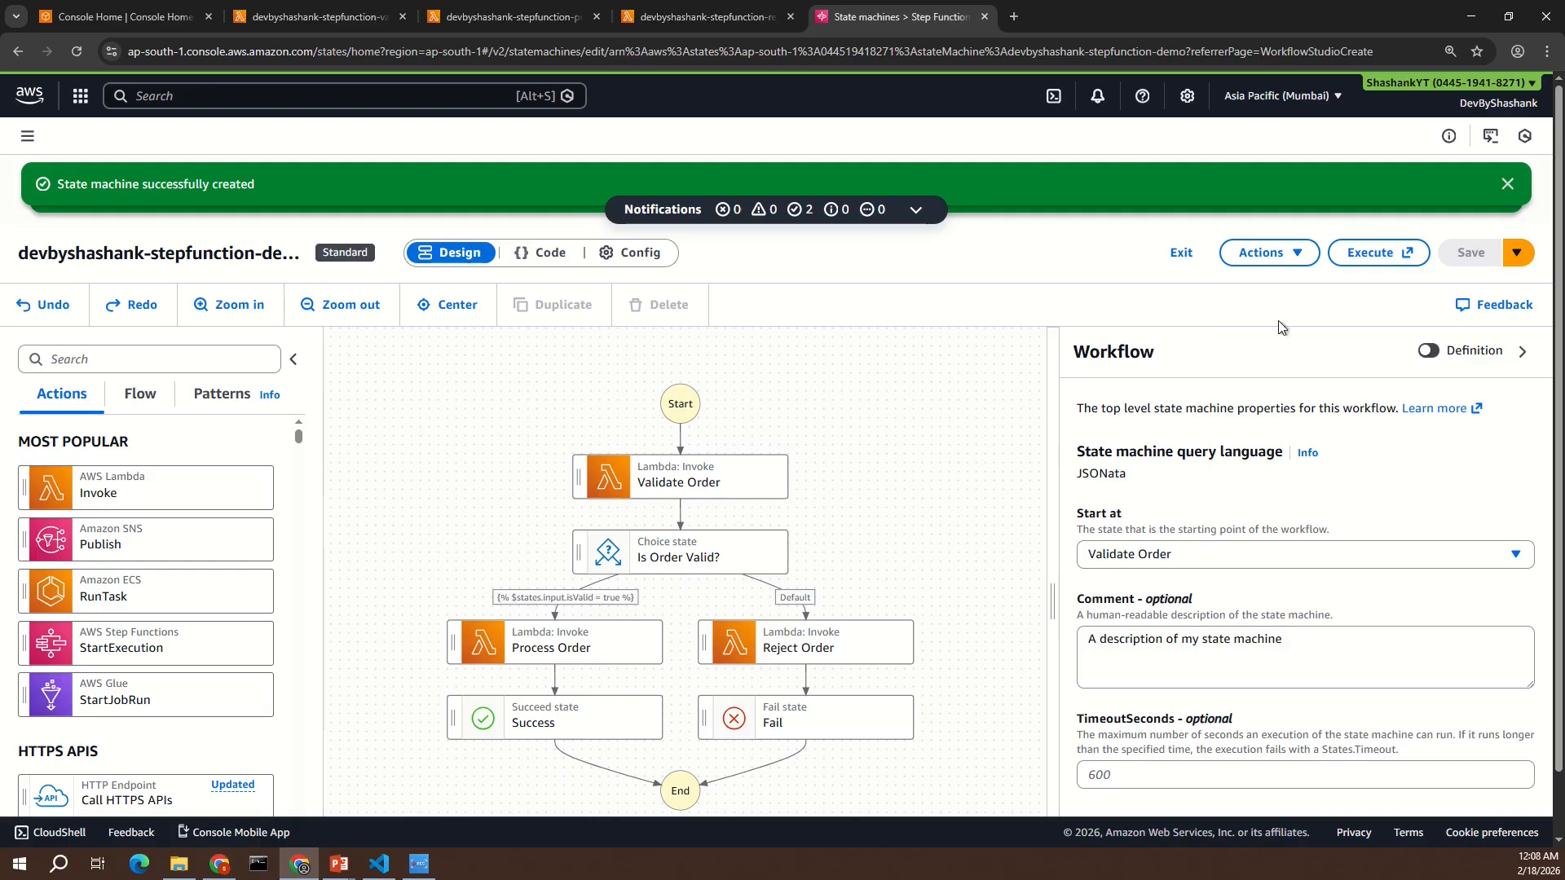
- Open a new execution of the state machine and enter order_id "order123" in its JSON input, copying the key from the validate-order Lambda code
click(1378, 257)
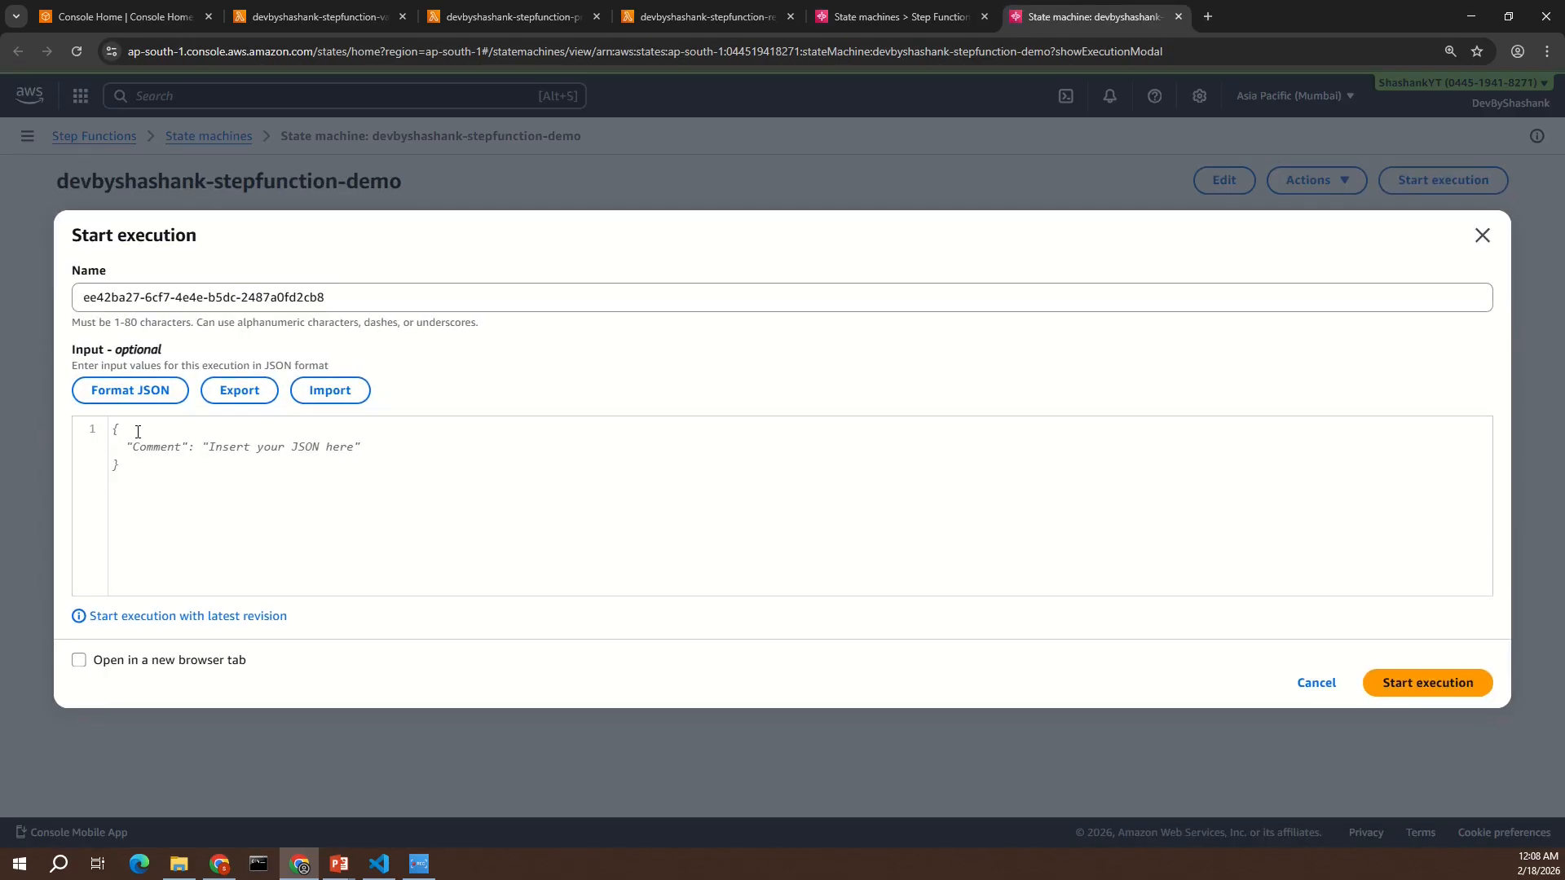
text({)
key(Return)
key(Return)
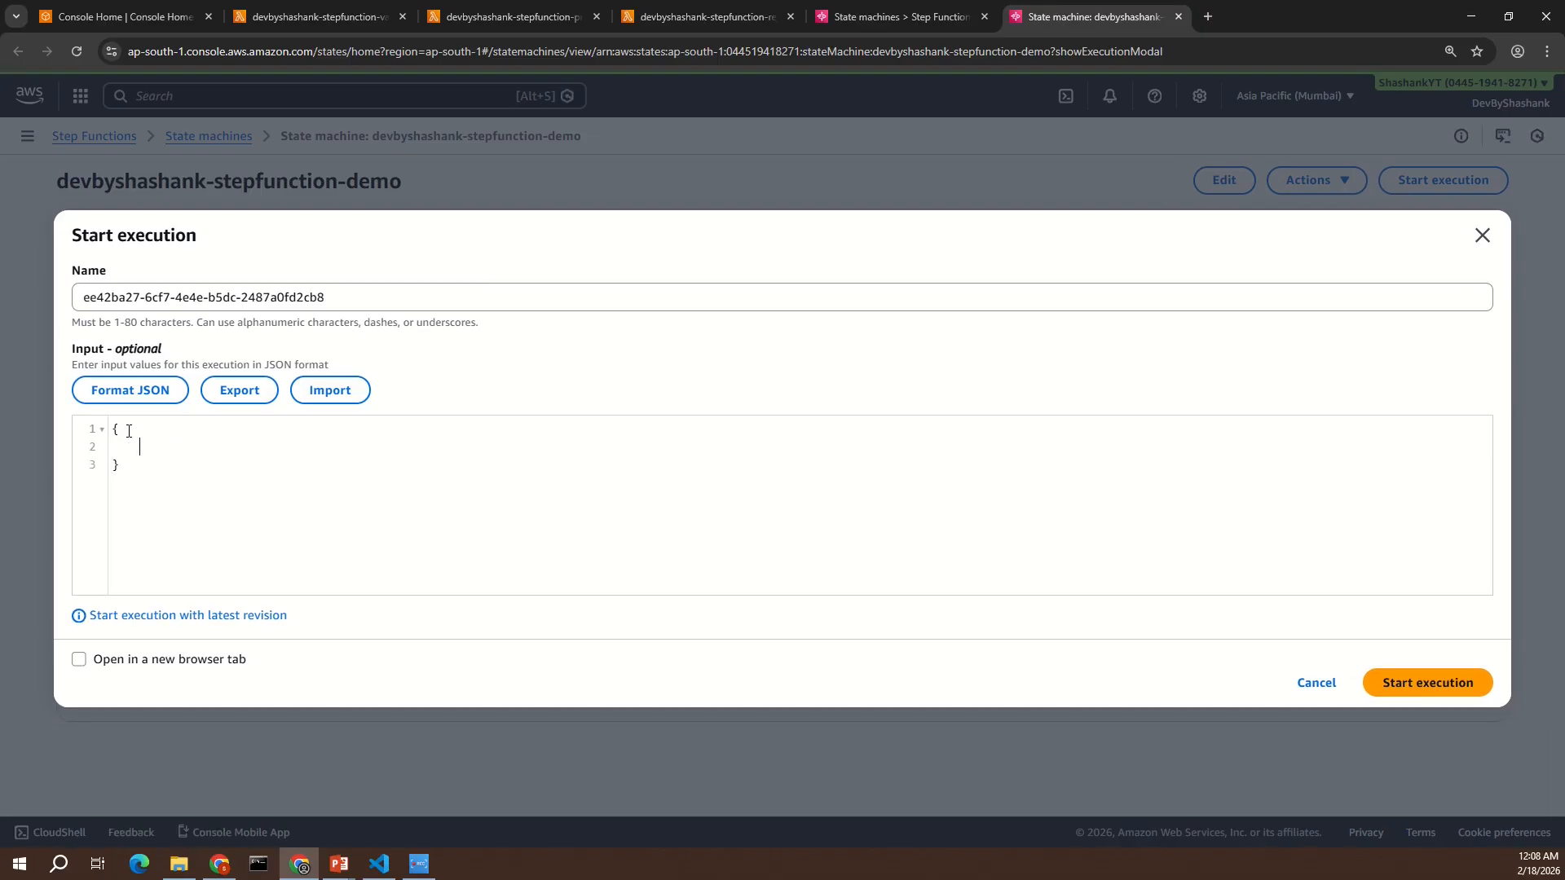
click(311, 21)
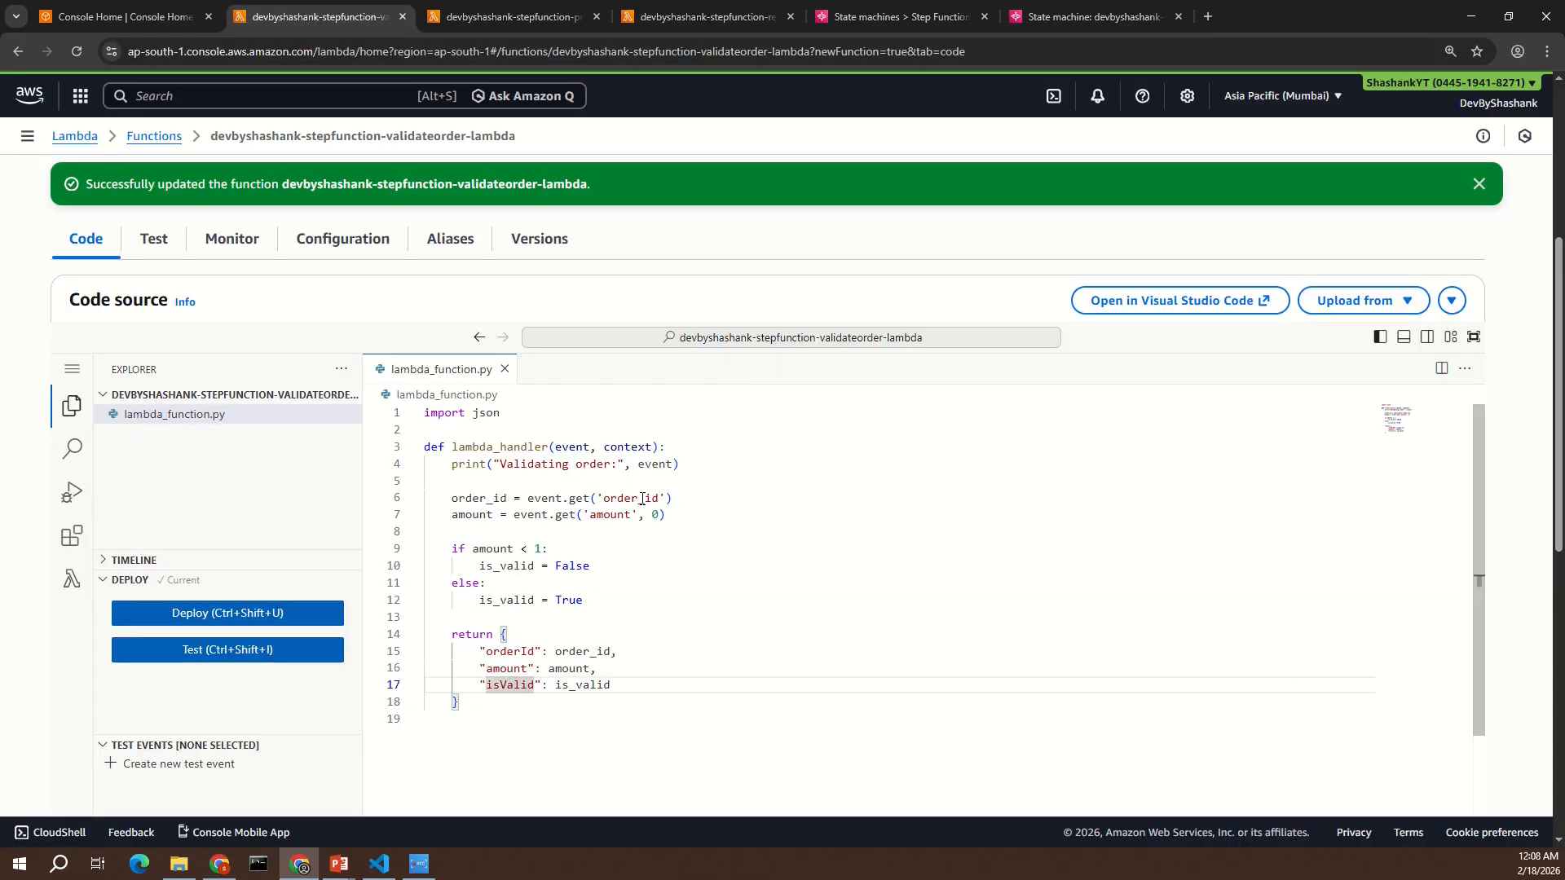
double_click(642, 499)
key(ctrl+c)
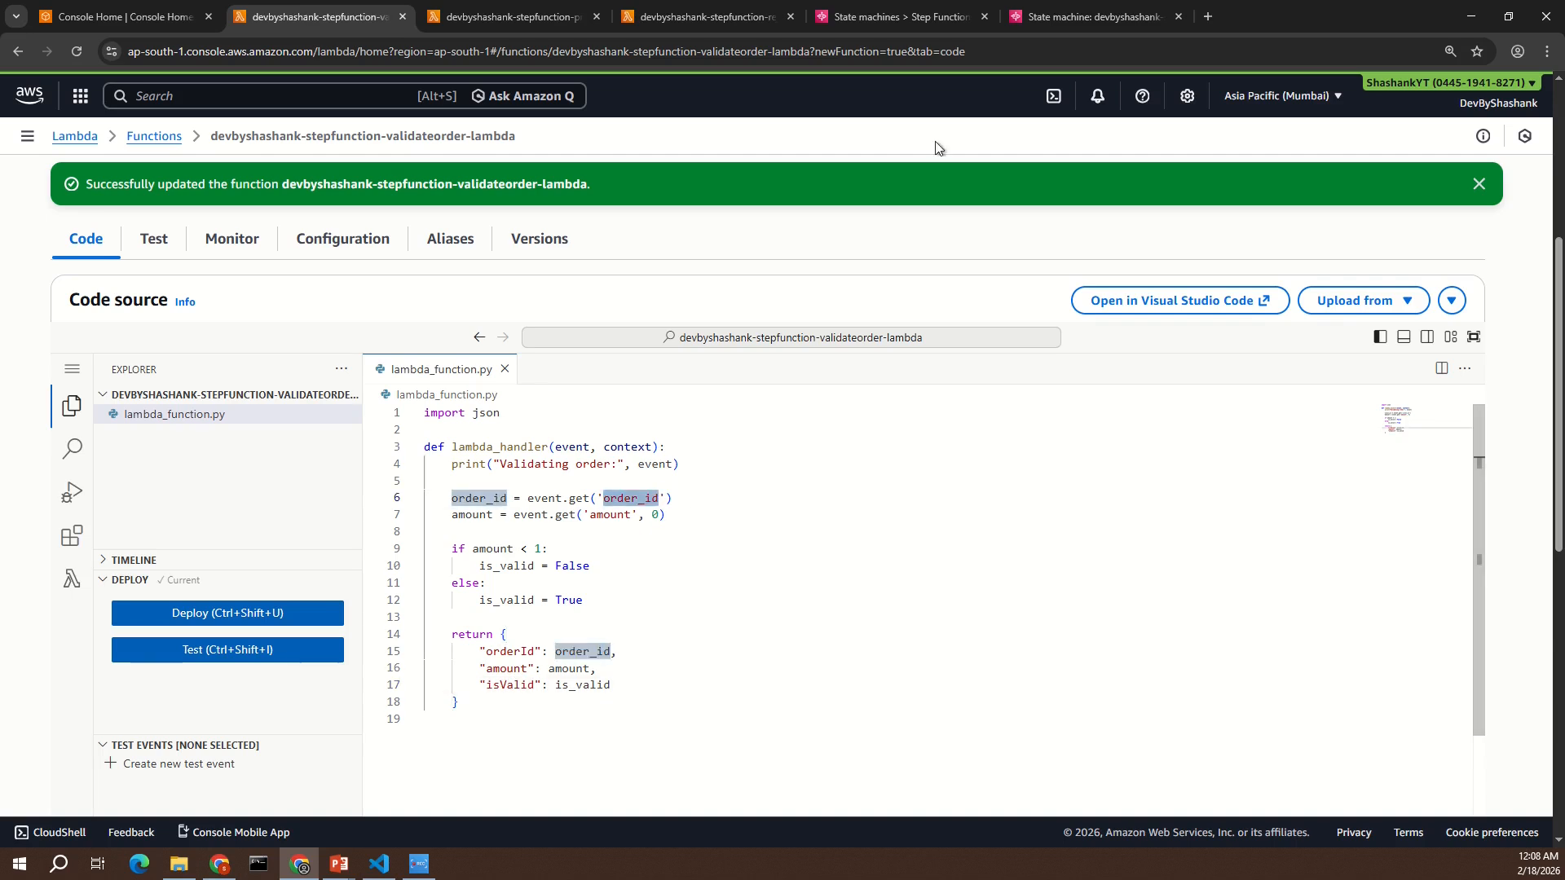
click(1077, 15)
key(ctrl+v)
text(":"order123",)
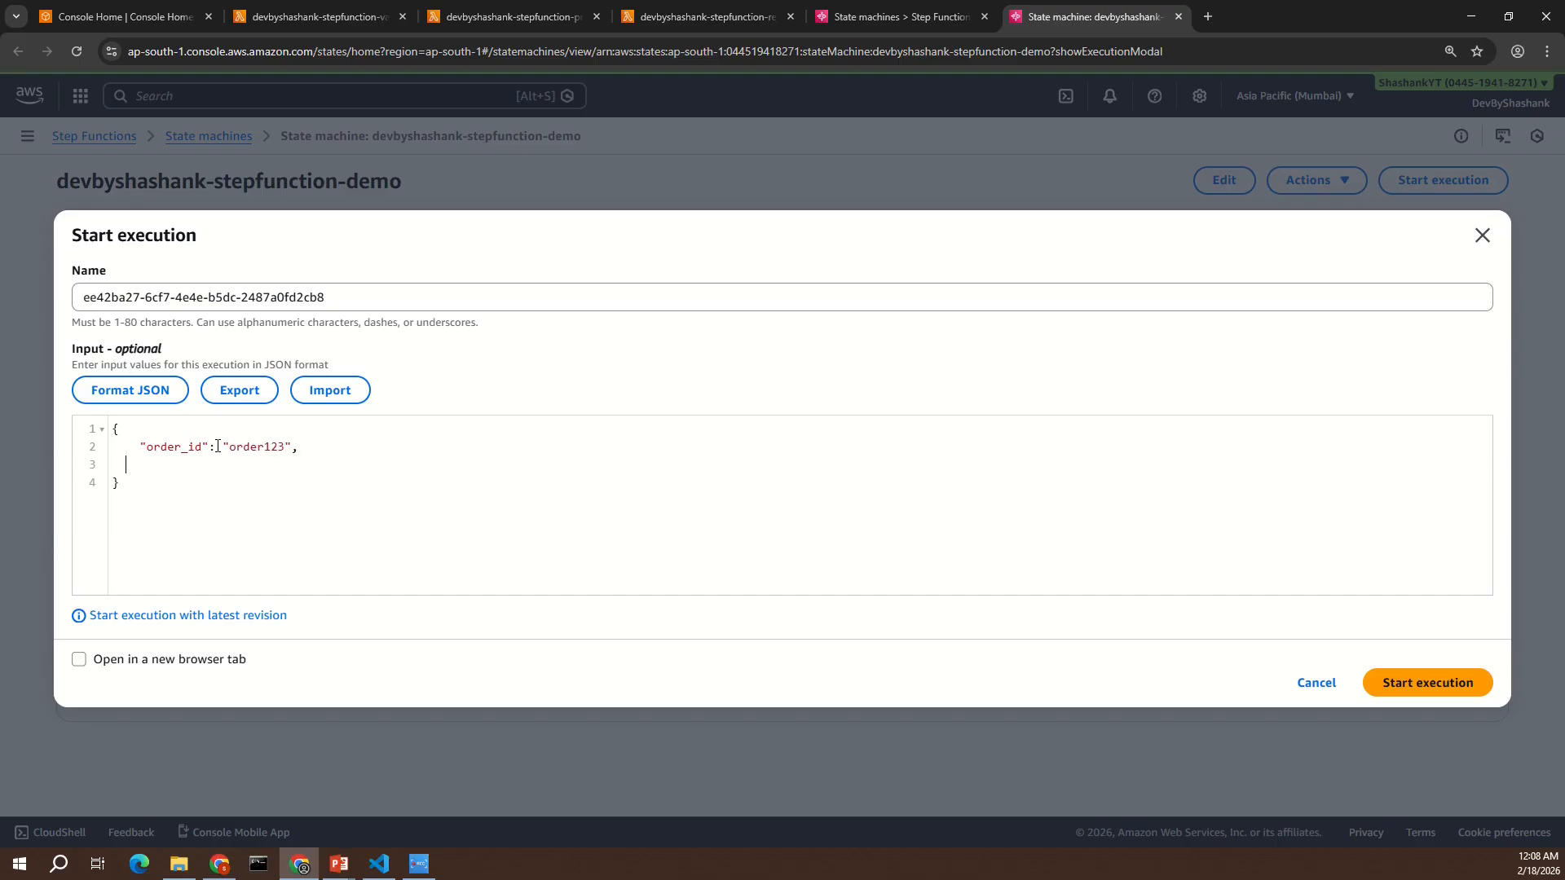
text(     "amp)
- Add "amount": 1000 to the execution's JSON input and start the execution
key(BackSpace)
text(ount": 1000)
click(1419, 692)
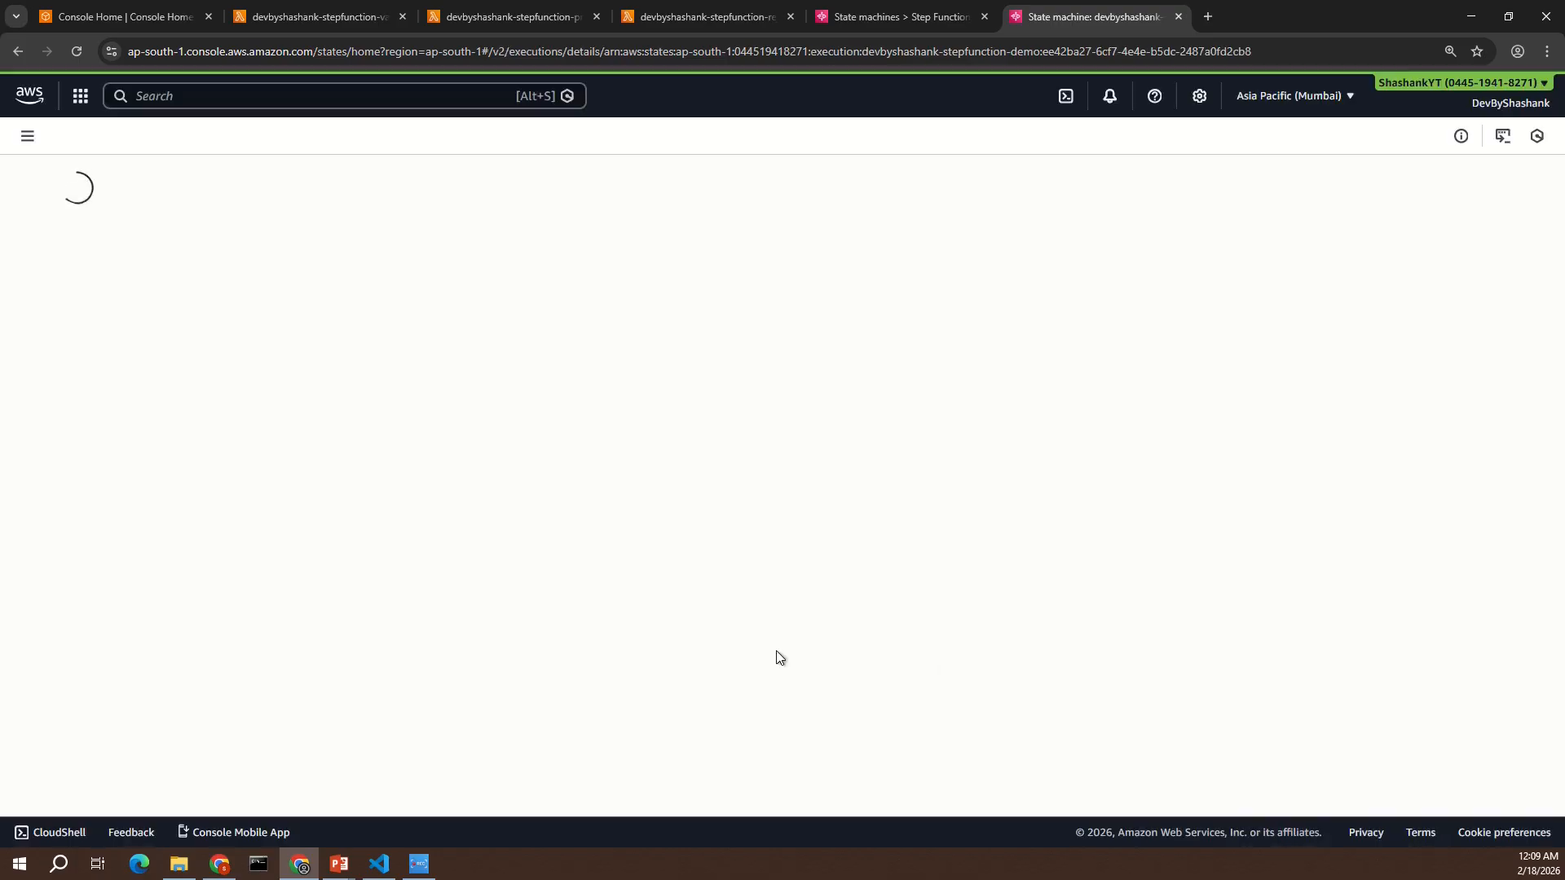
- Examine the Validate Order state's input and output in the execution graph, including the isValid value
scroll(585, 593, down, 3)
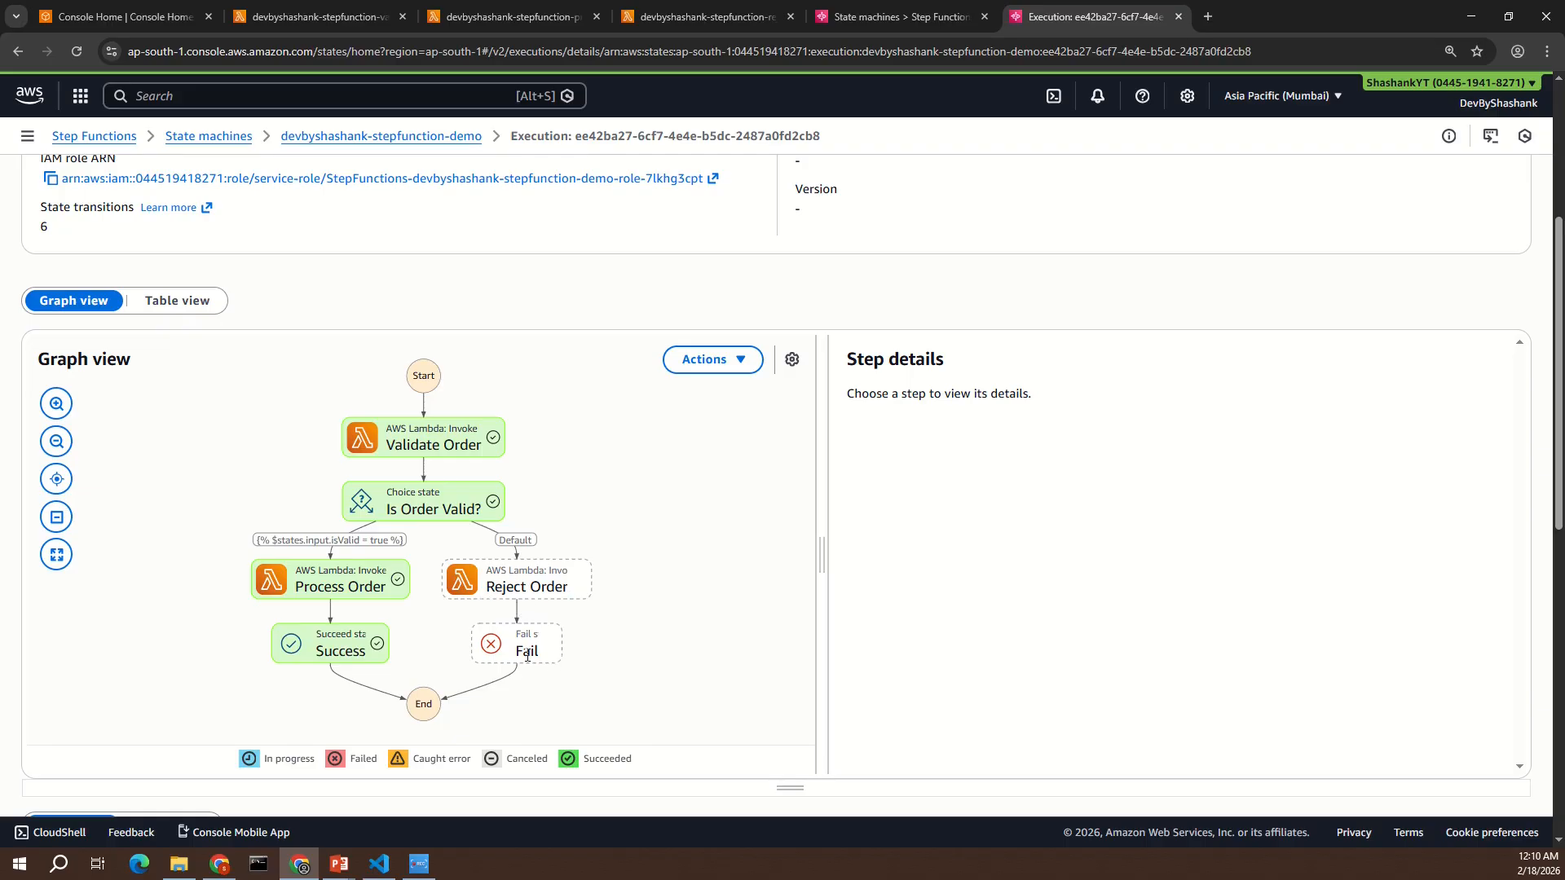
click(429, 446)
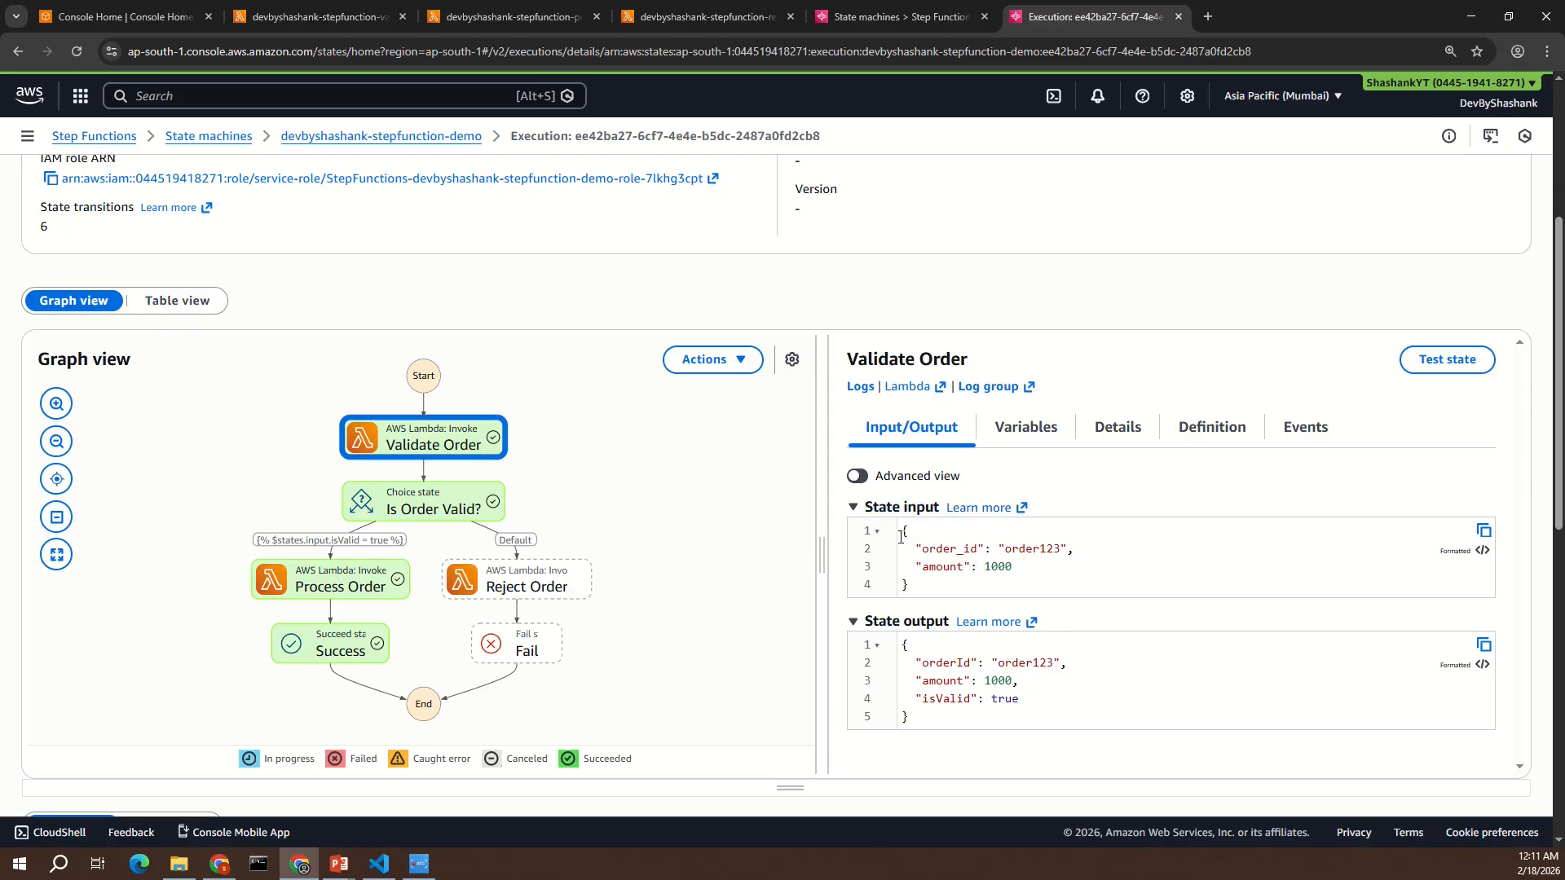
drag(900, 536, 922, 594)
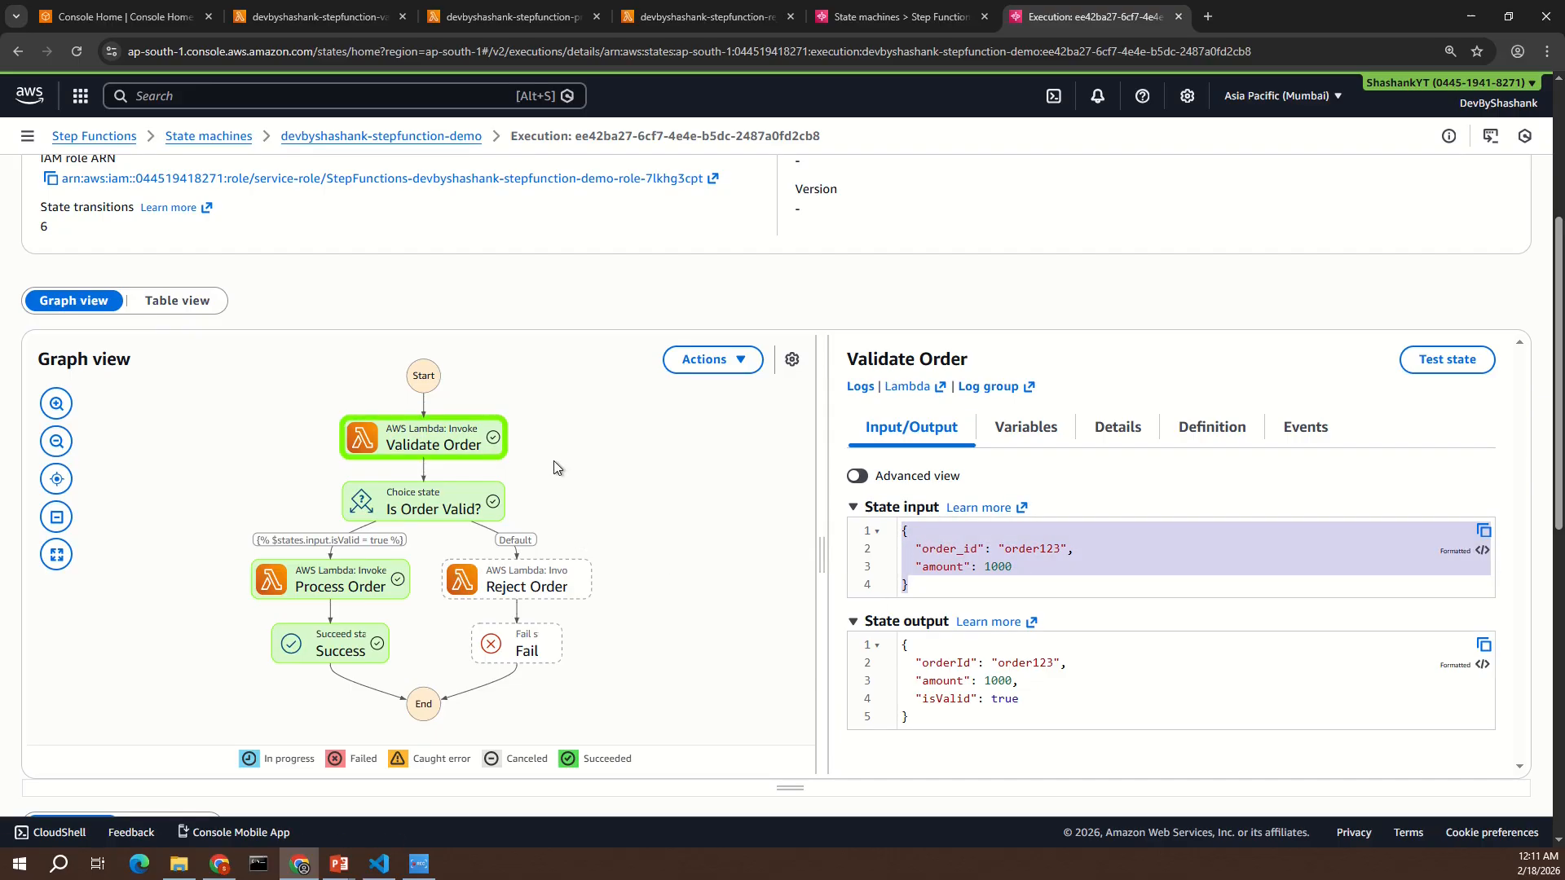
click(903, 530)
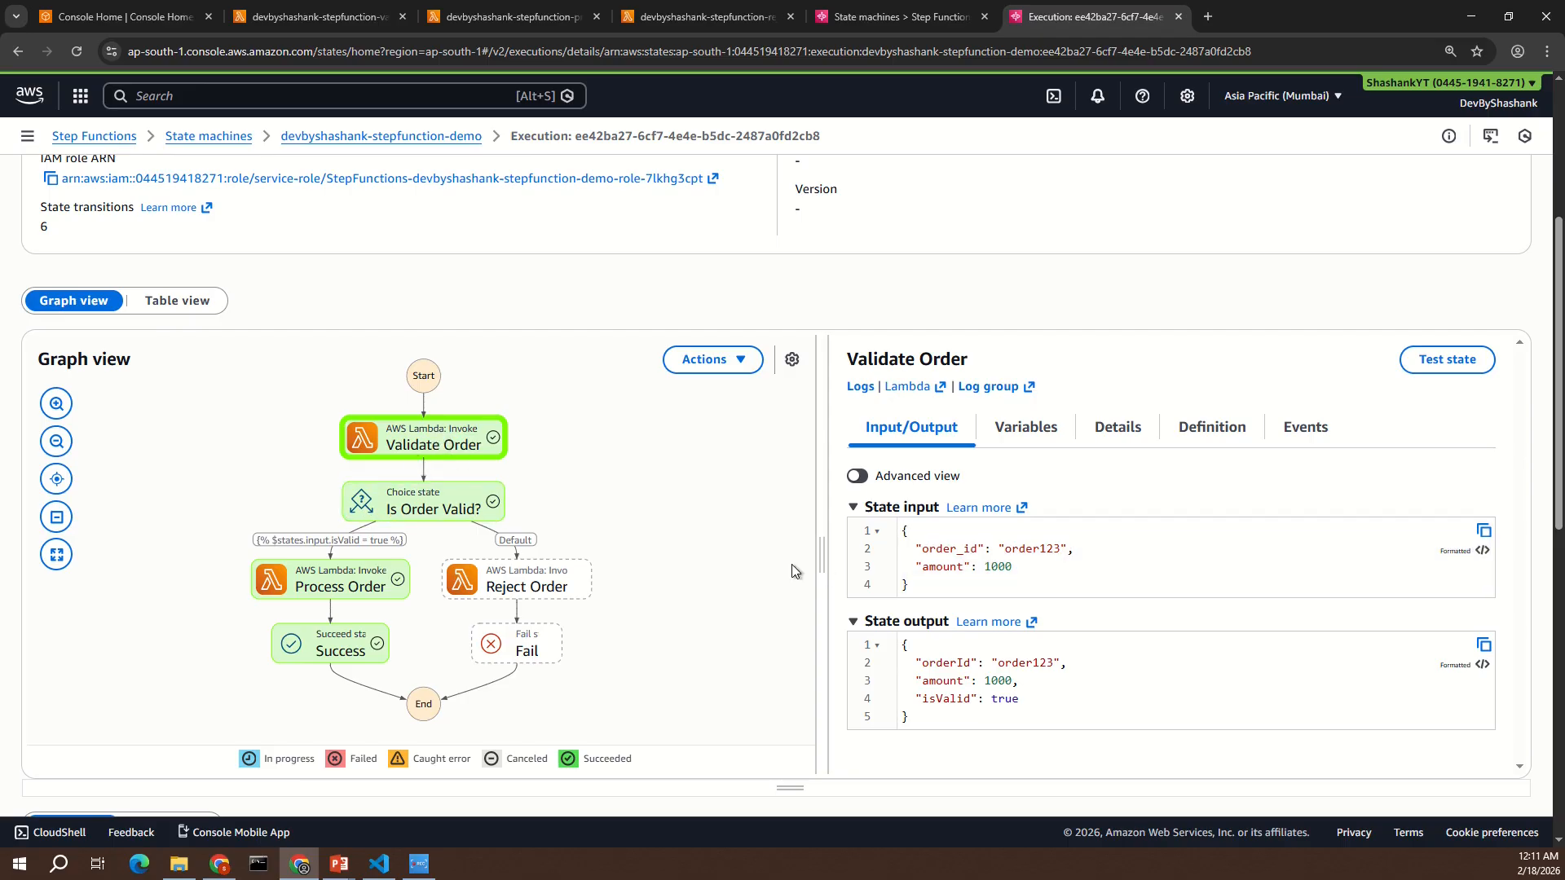
drag(904, 644, 913, 719)
triple_click(992, 662)
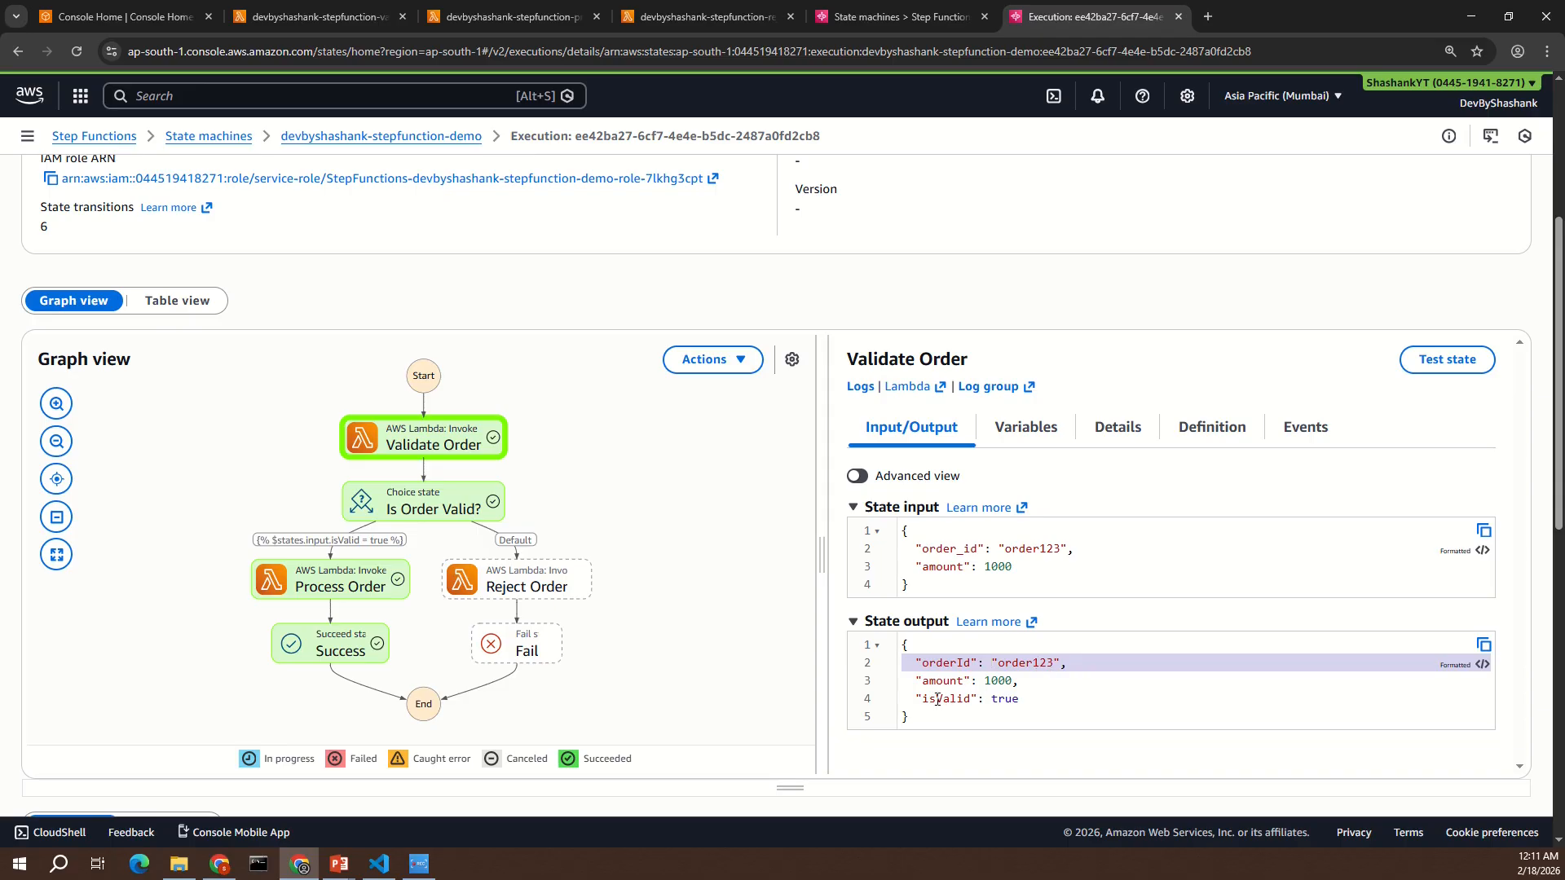
double_click(1003, 699)
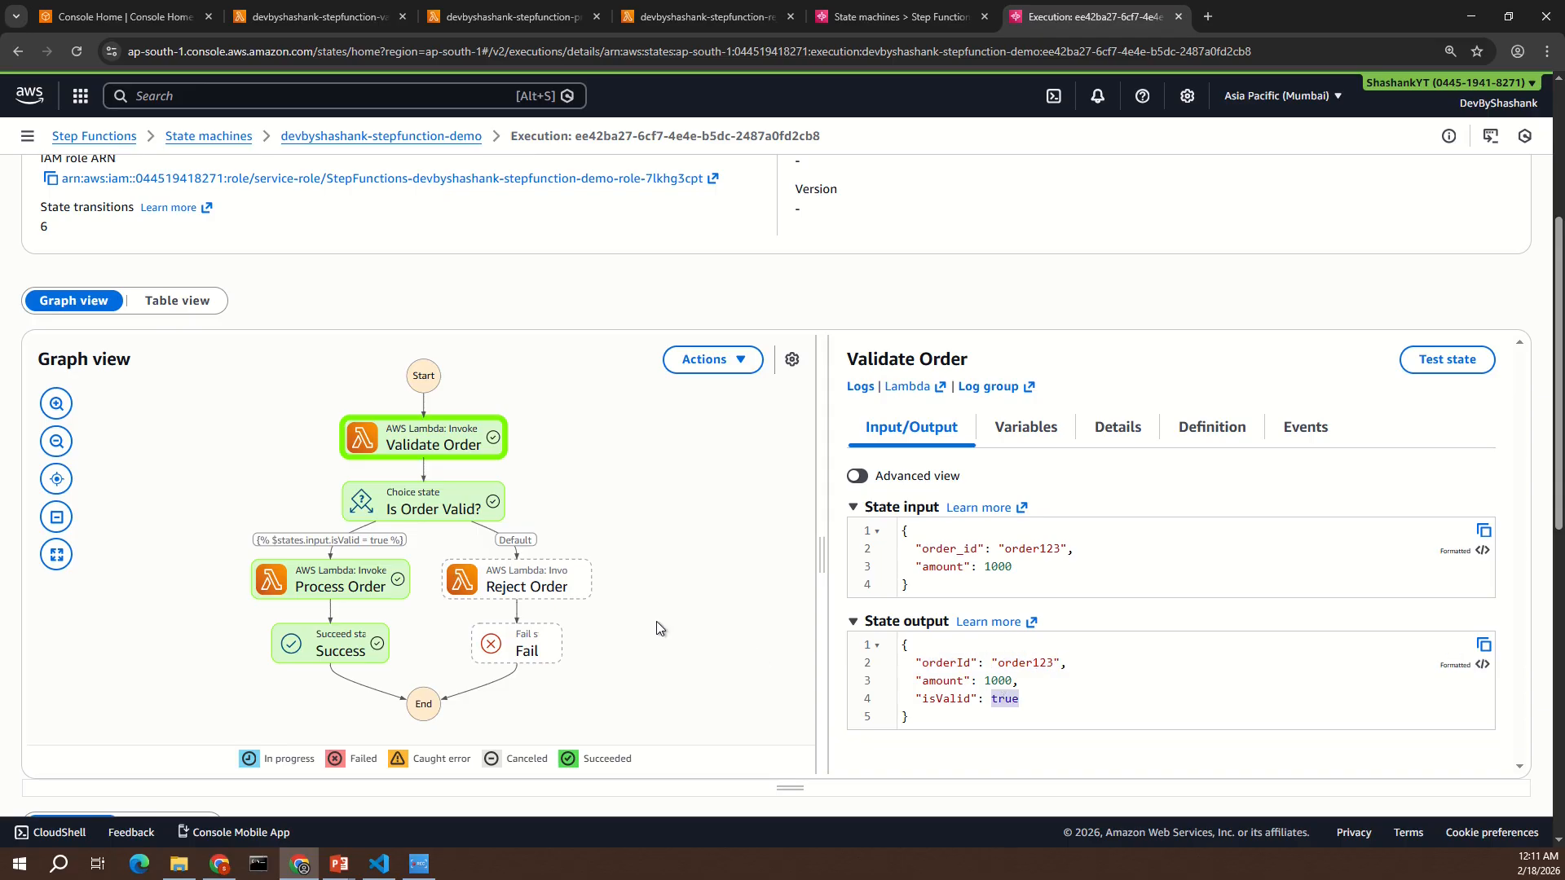
- Examine the state input and output of the "Is Order Valid?" choice state
click(449, 505)
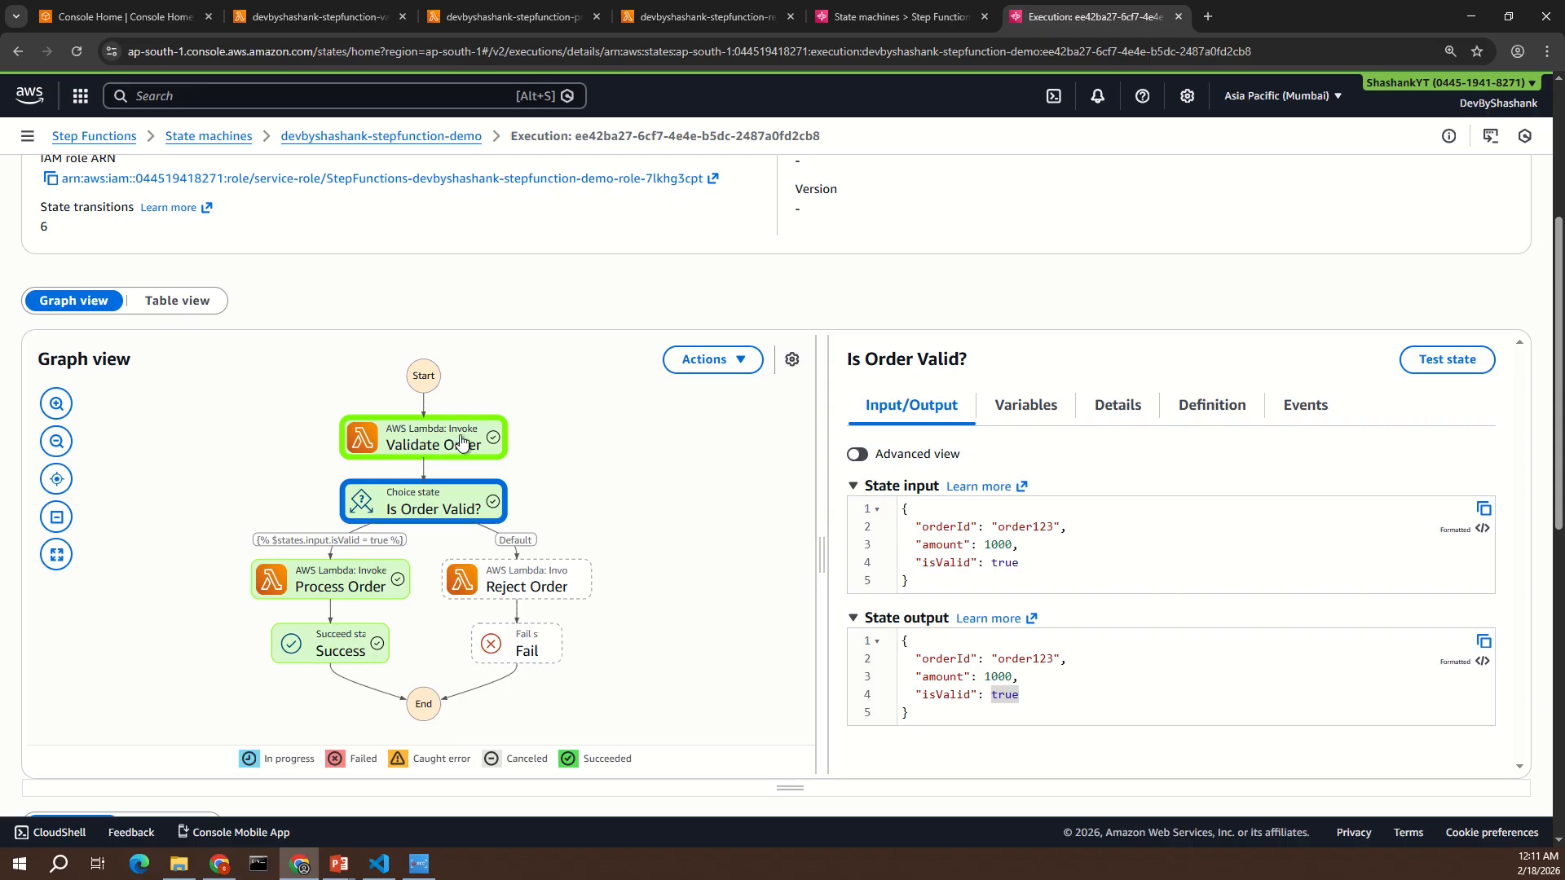
drag(903, 511, 932, 588)
click(935, 590)
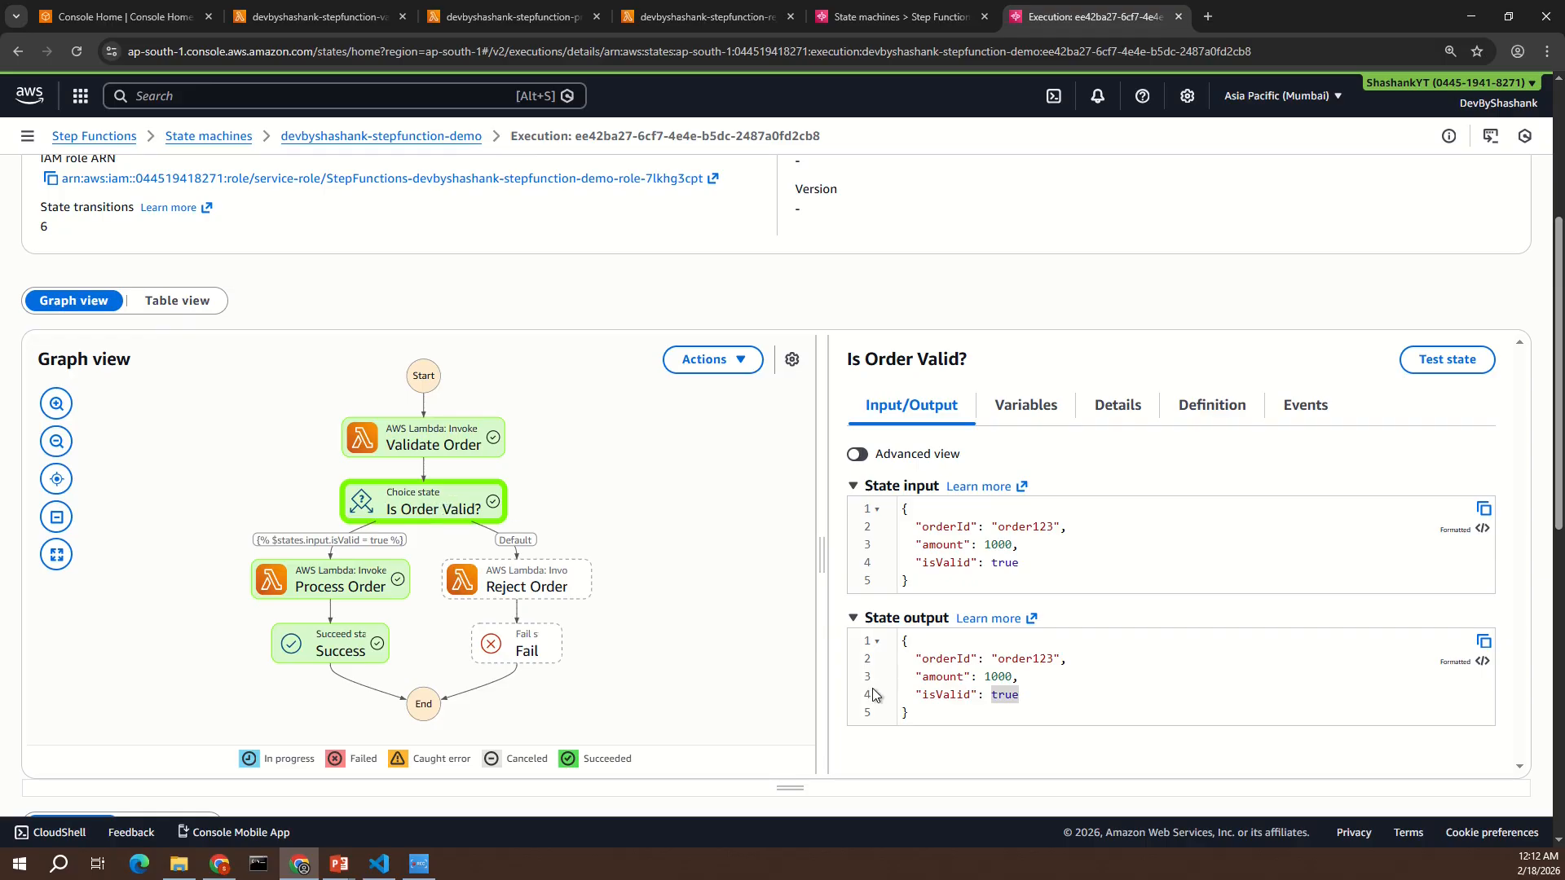
click(900, 632)
drag(900, 632, 929, 720)
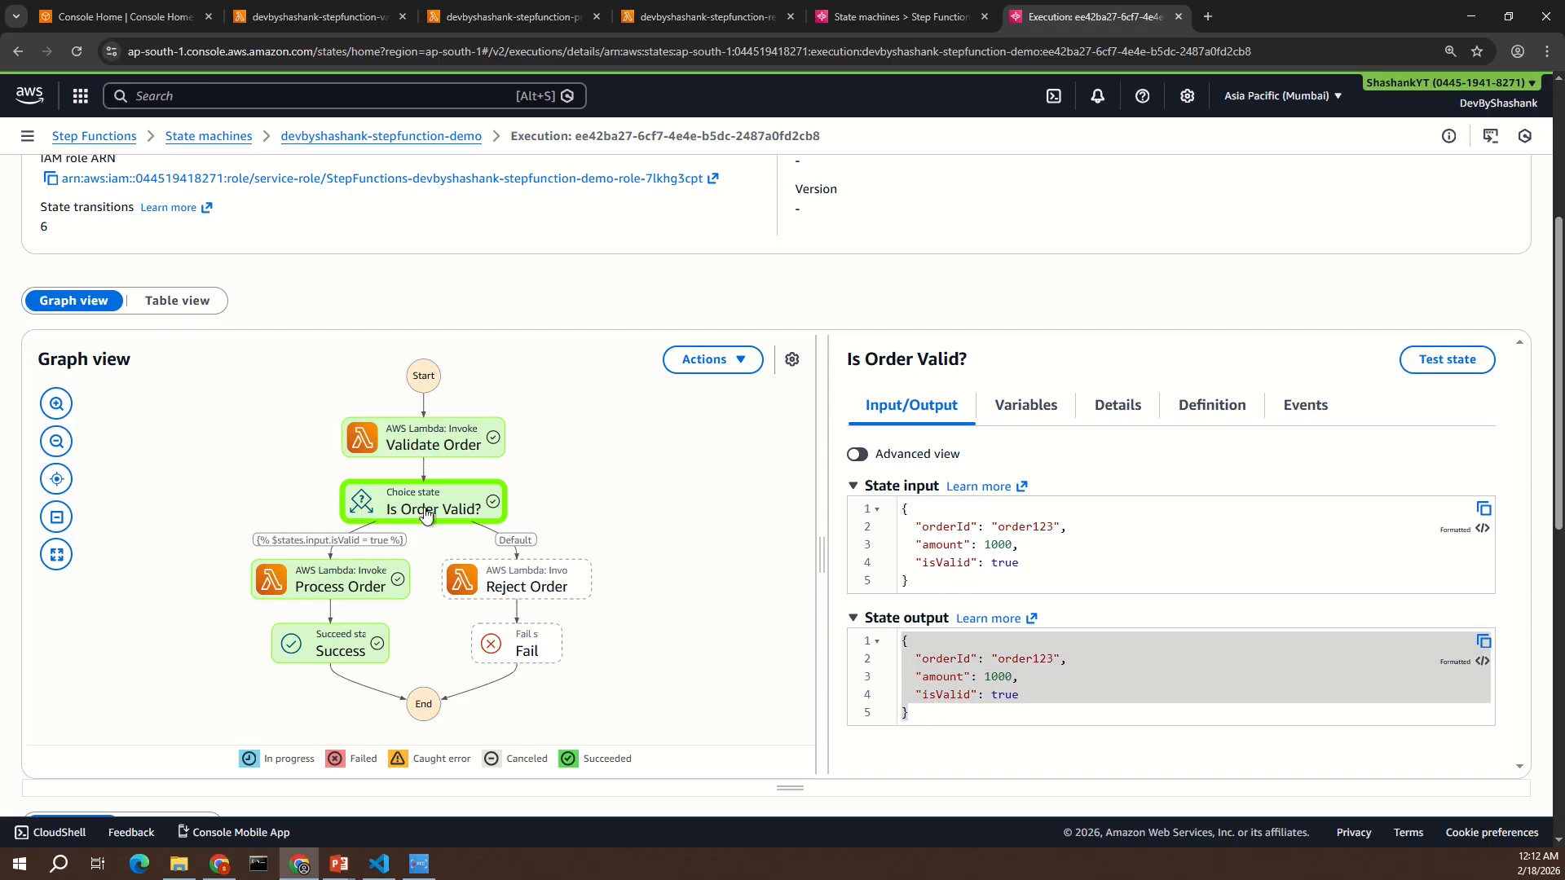
- Examine the Process Order state's input and output against its Lambda code, and view the Success state's data
click(336, 593)
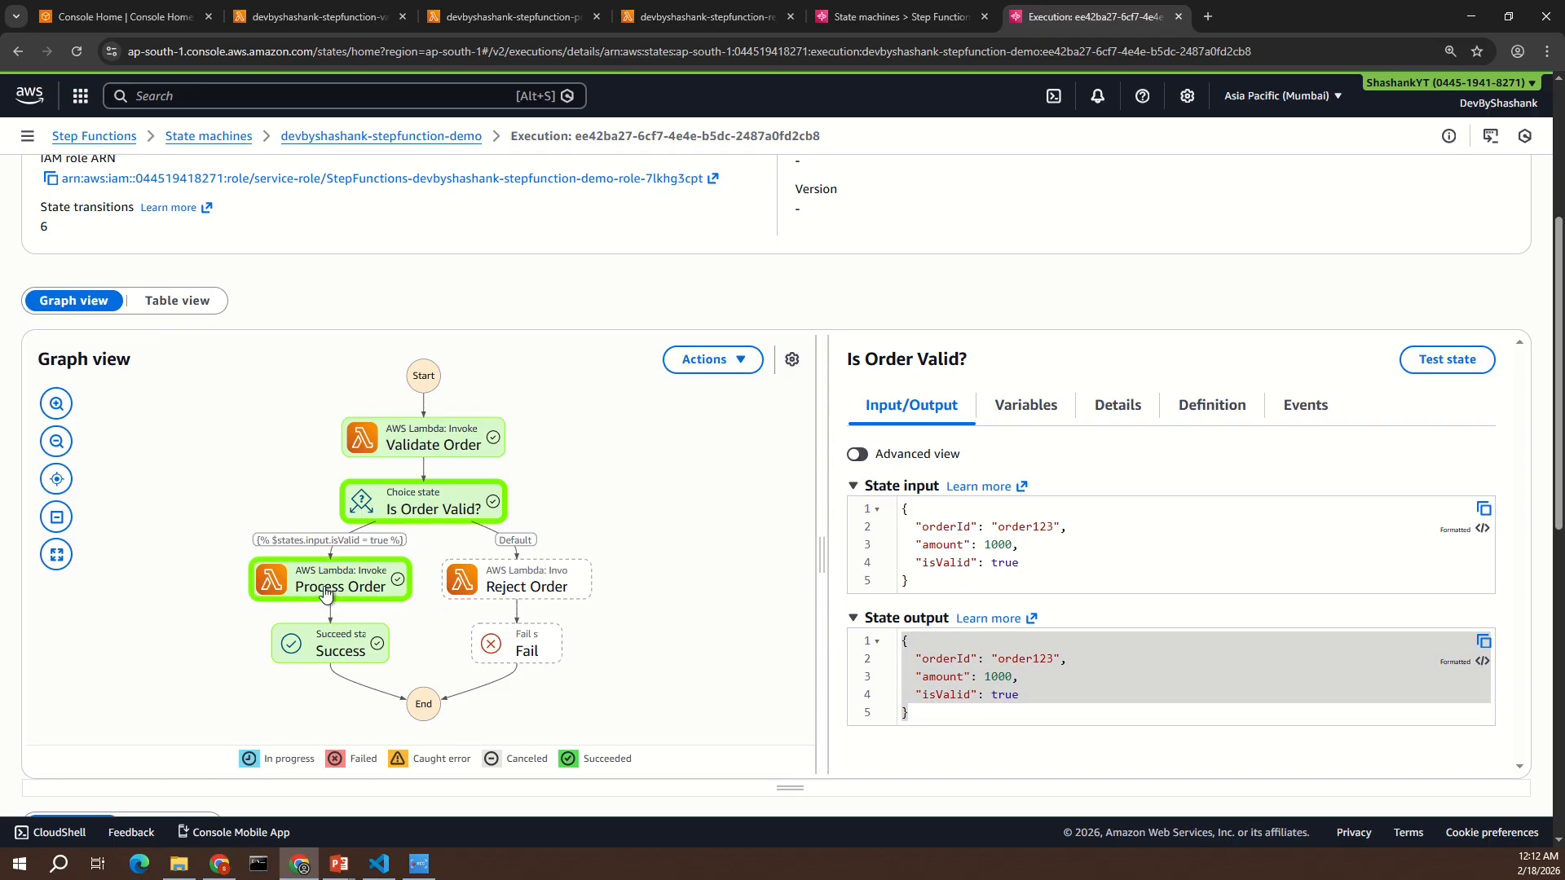
click(345, 589)
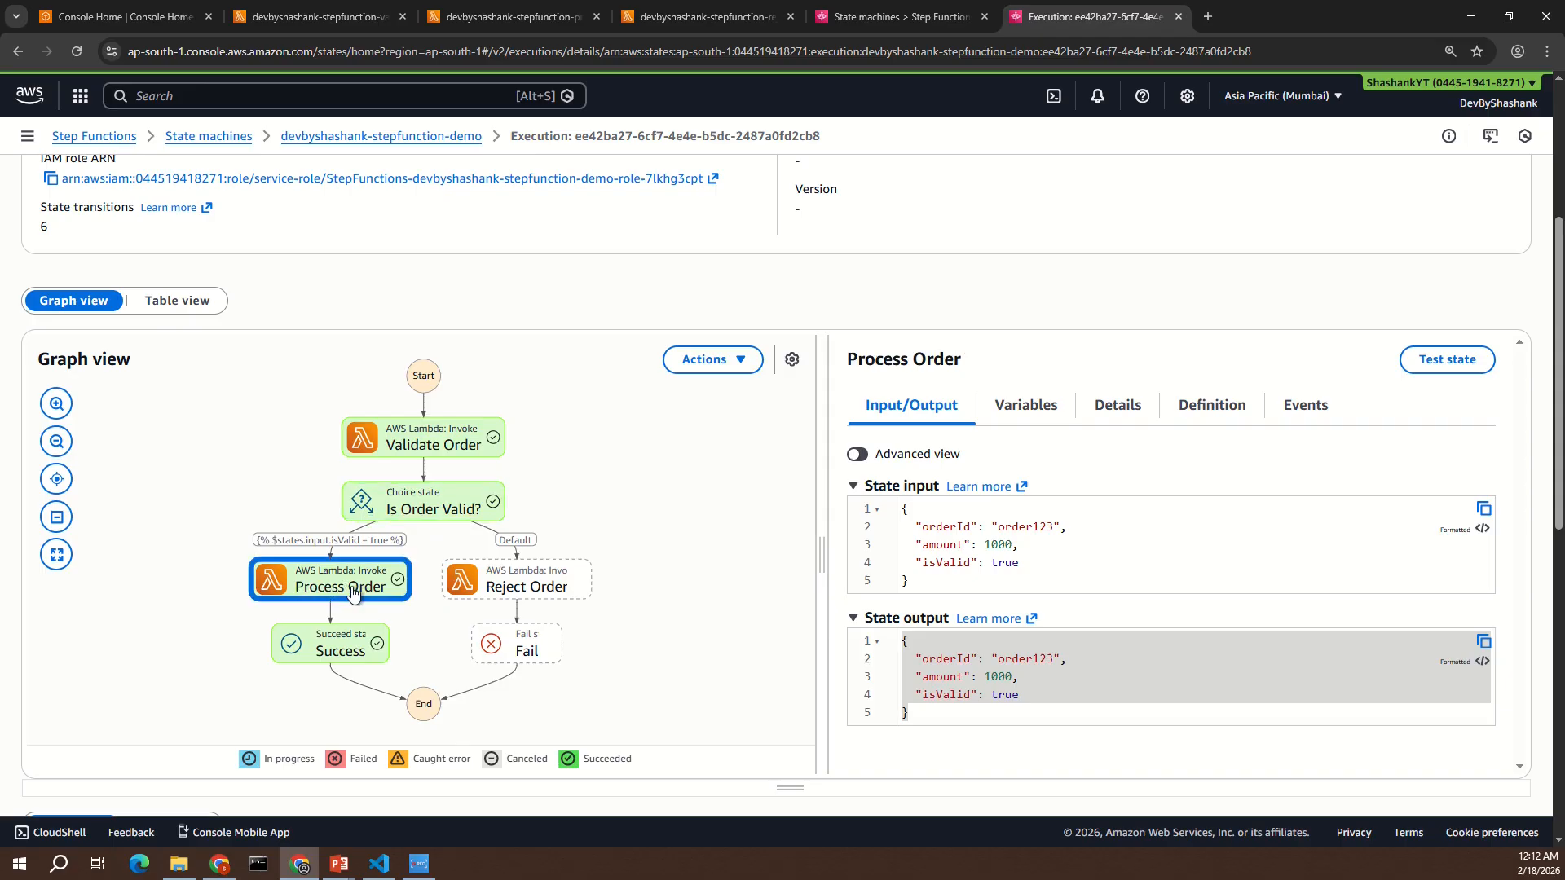
click(939, 570)
key(ctrl+a)
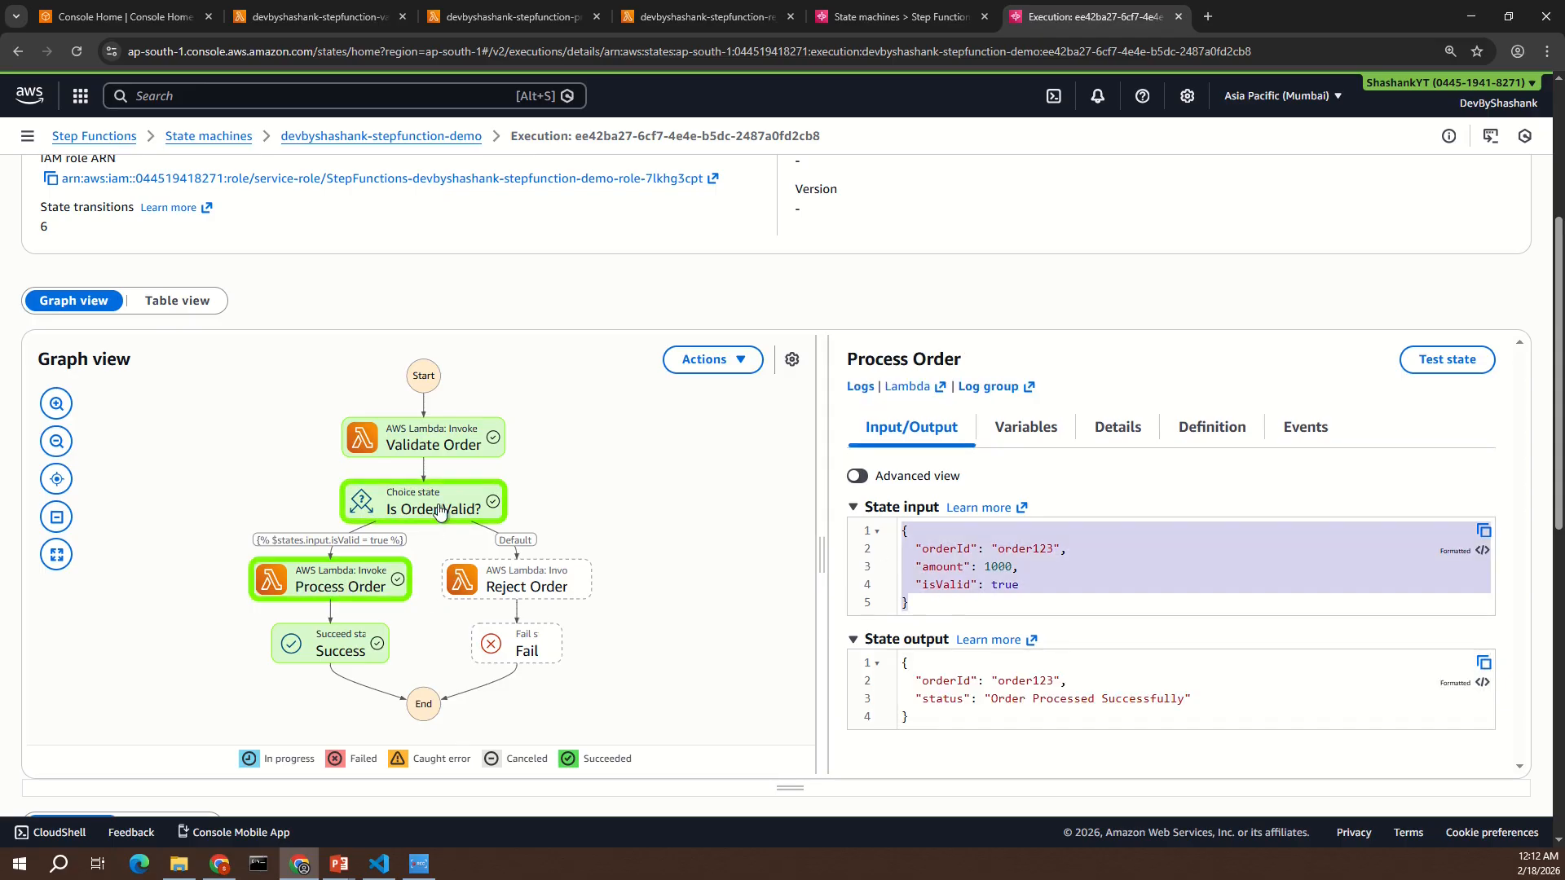
click(973, 601)
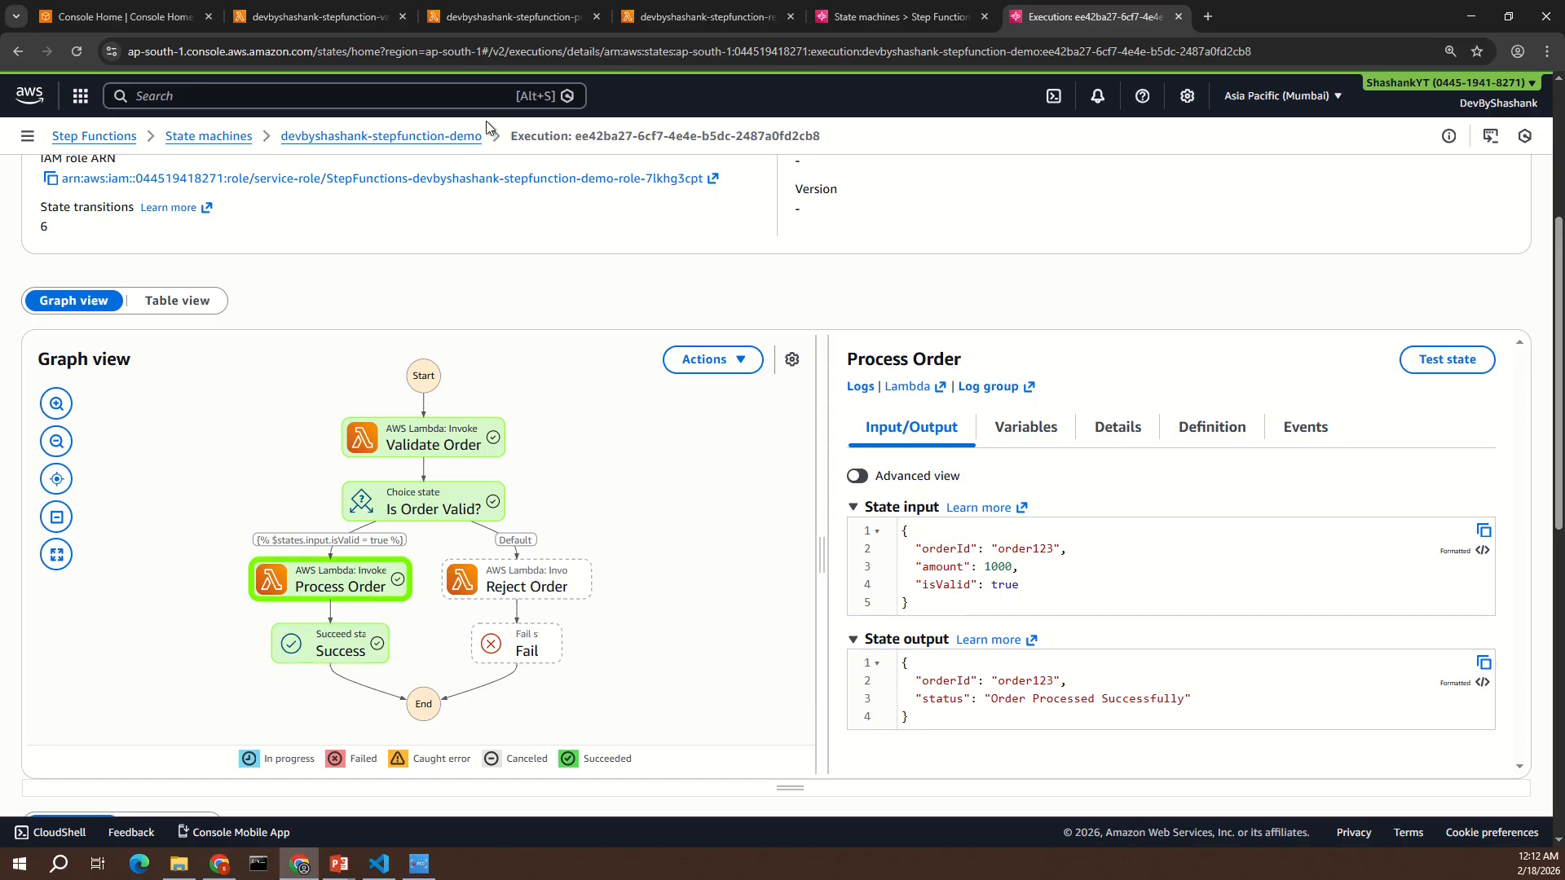
click(498, 18)
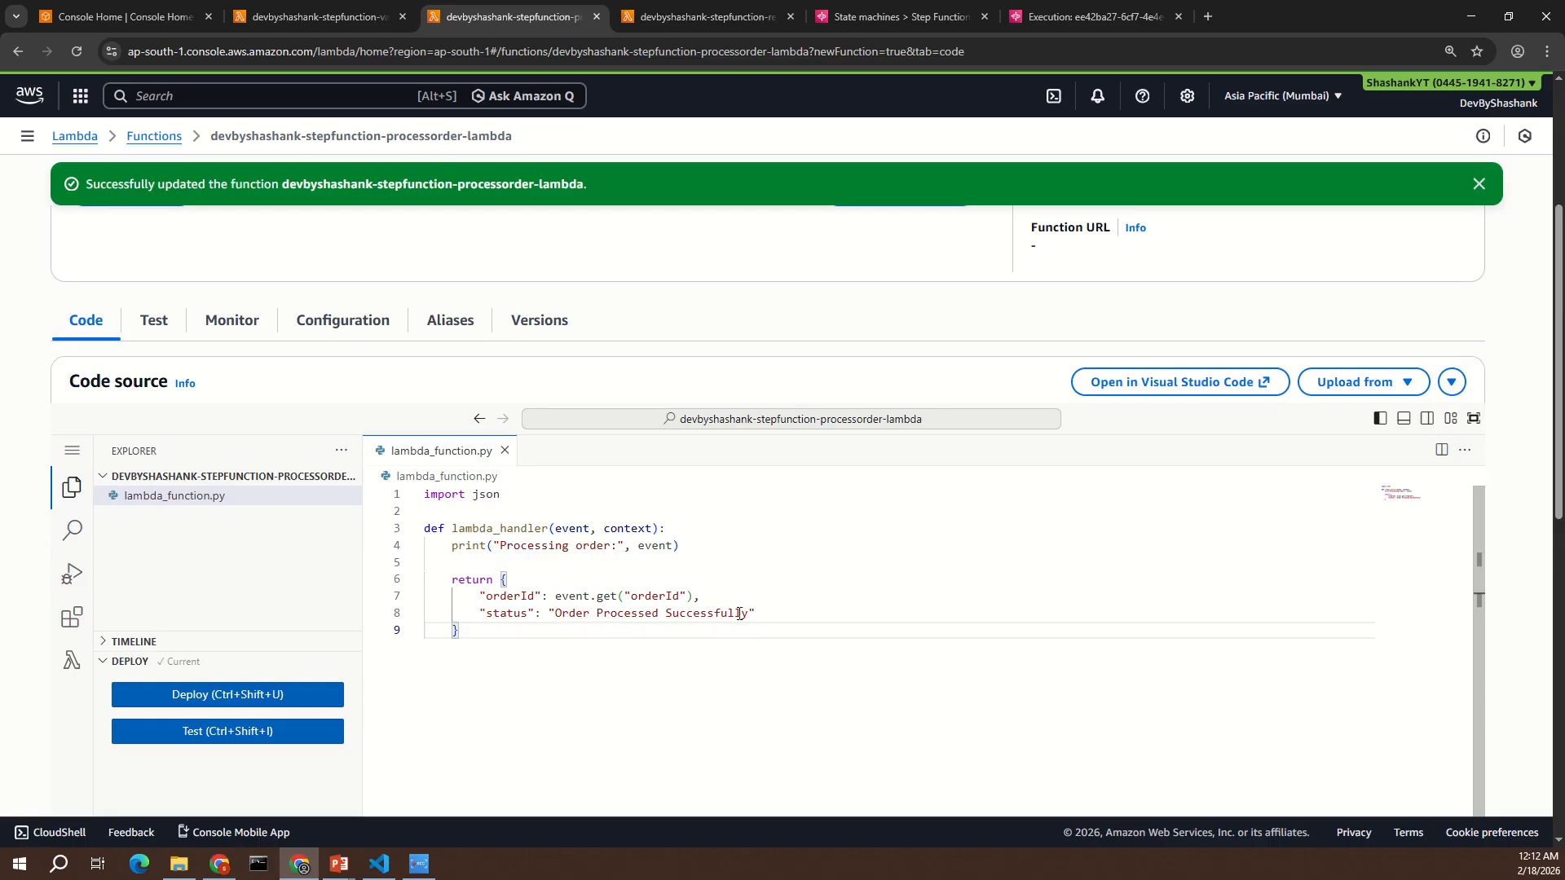
click(1088, 16)
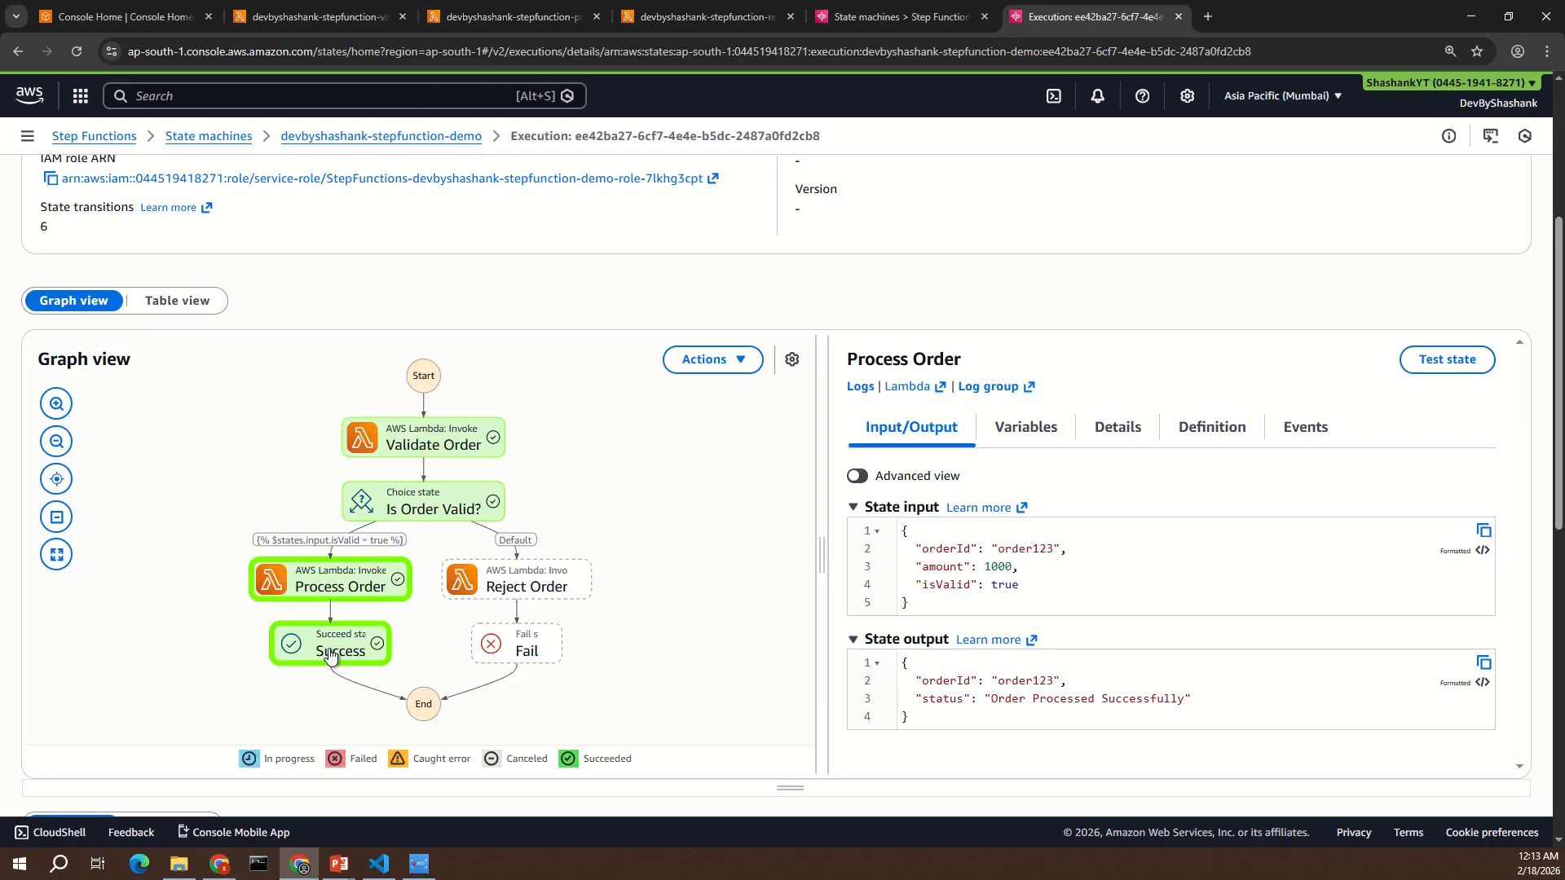
click(331, 655)
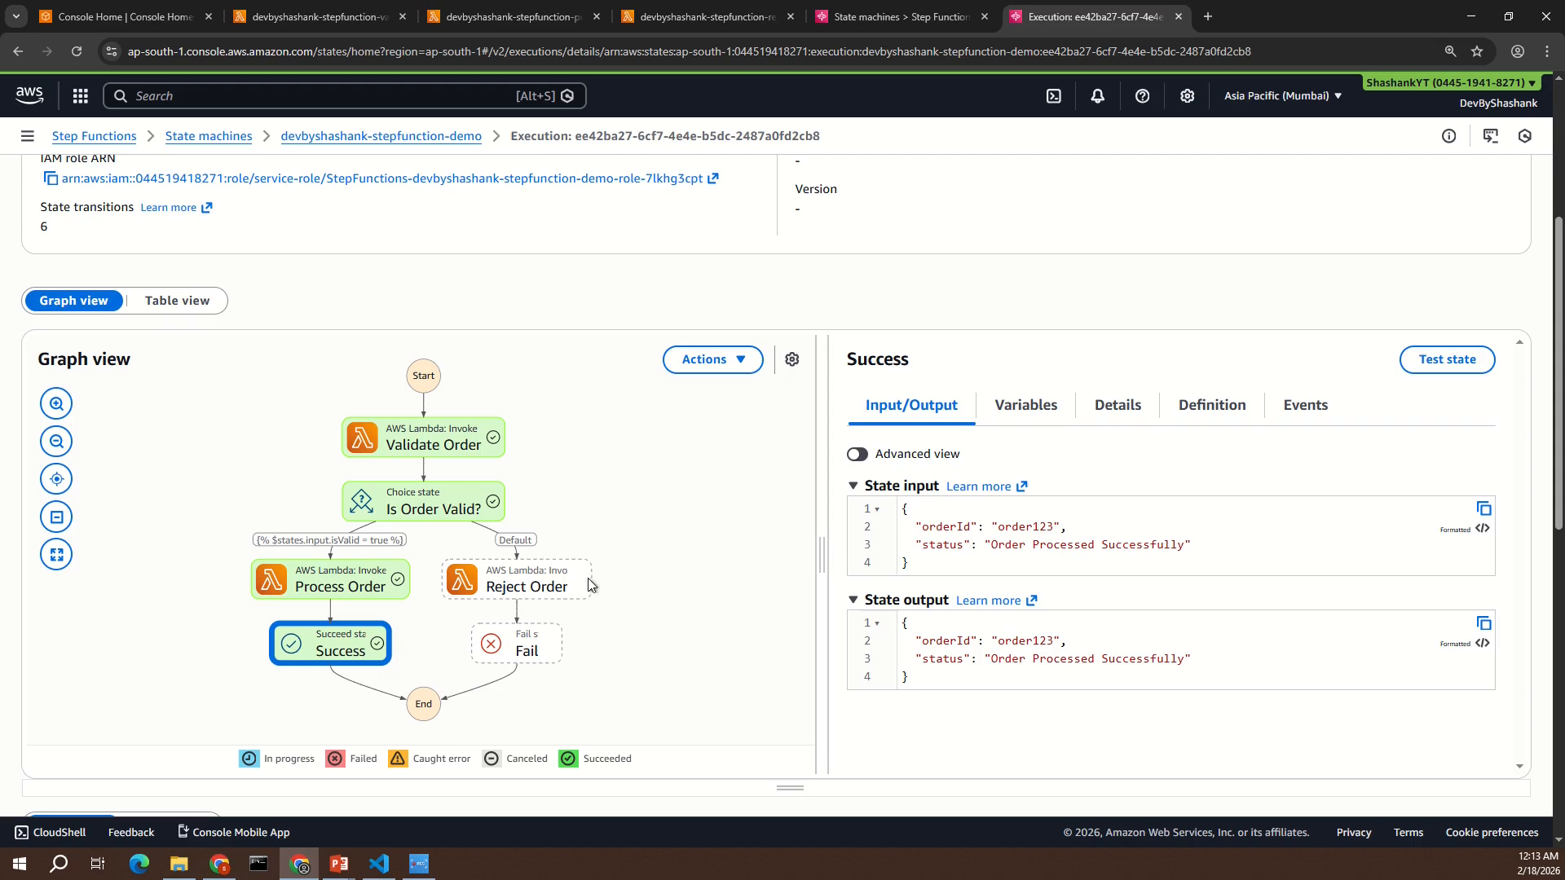
scroll(593, 585, down, 1)
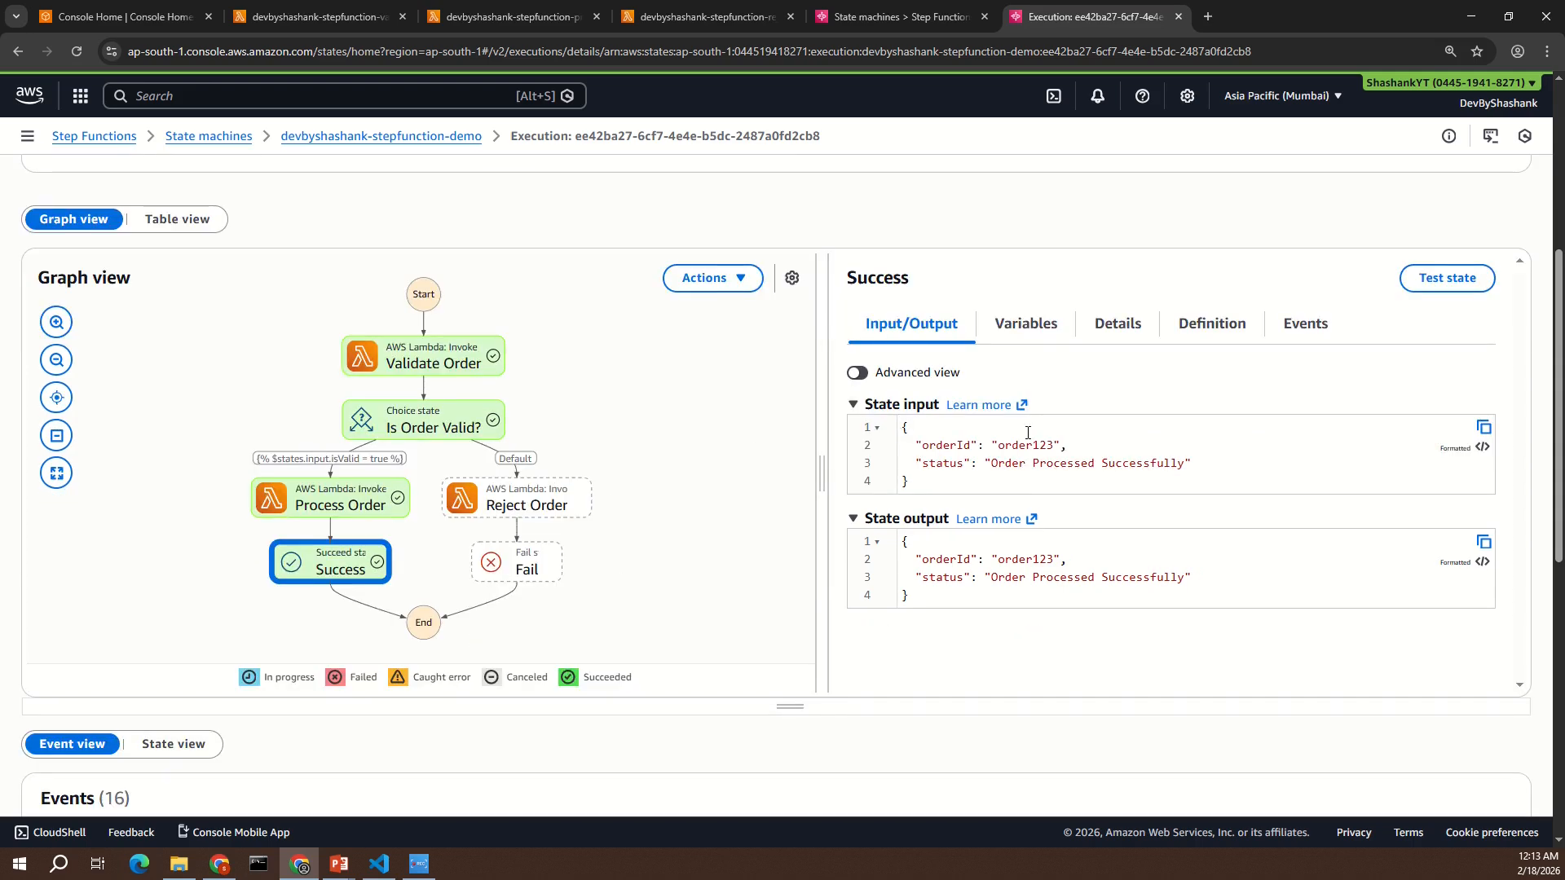
- Start a new execution with order_id "order1234" and amount 0 in its JSON input
scroll(1019, 432, up, 5)
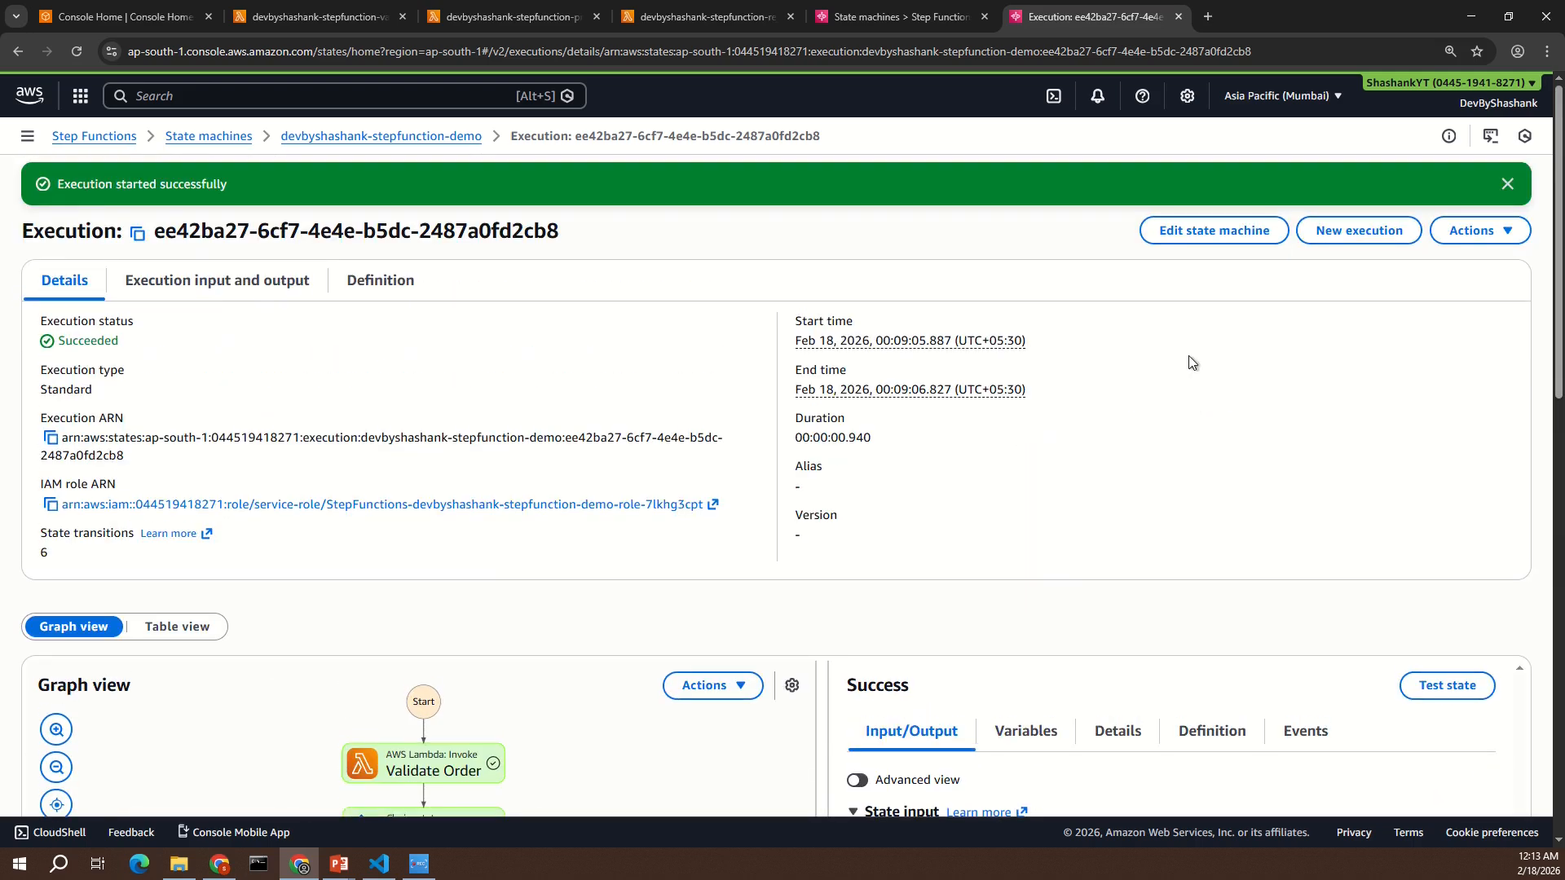
click(1368, 233)
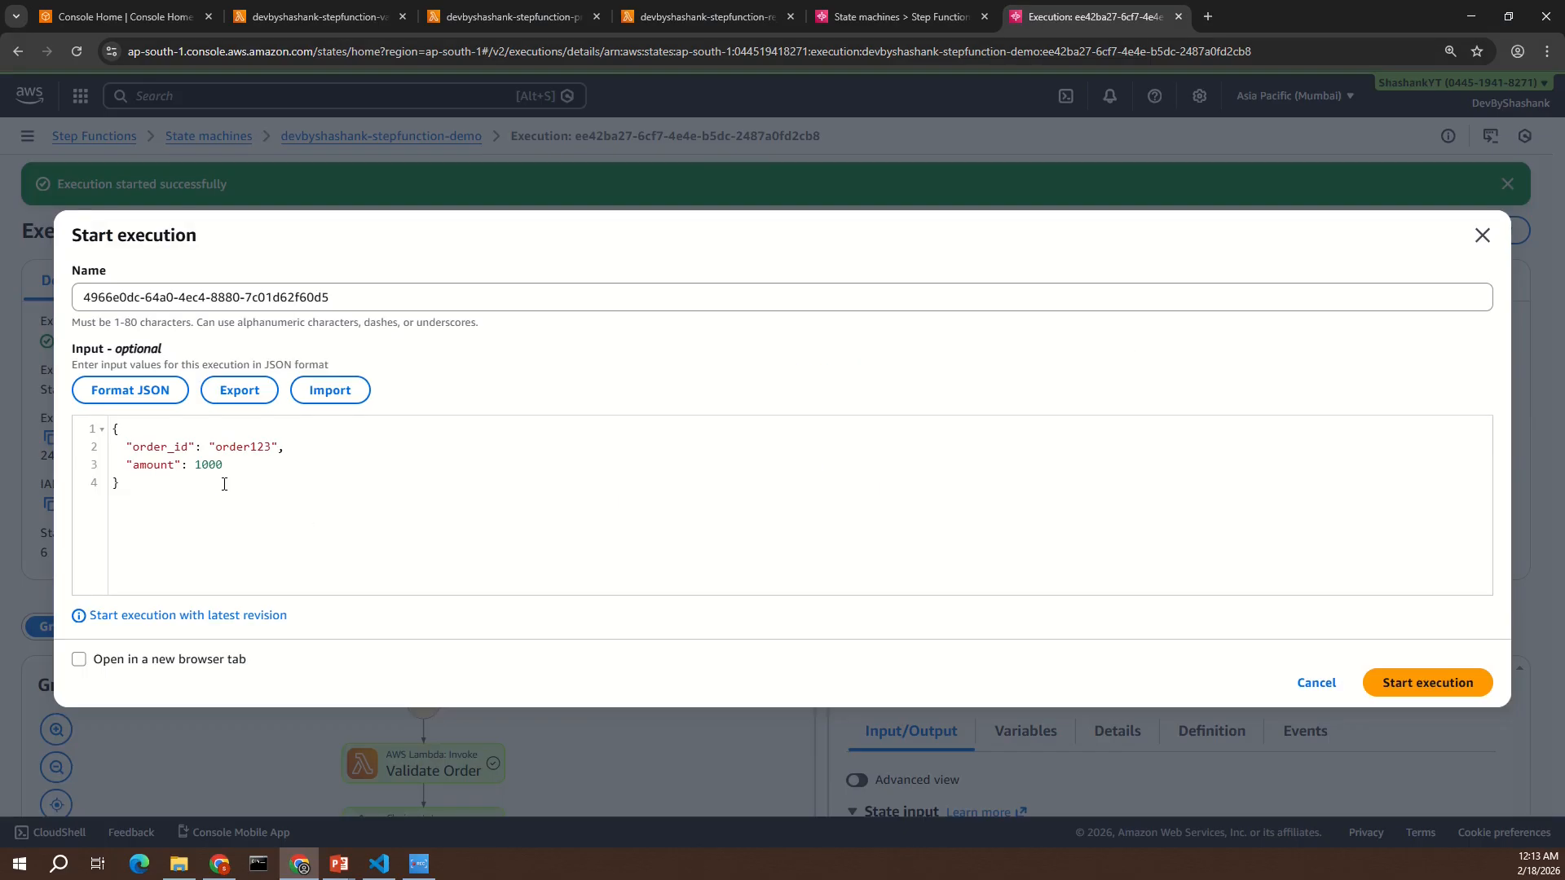
text(4)
double_click(208, 466)
text(0)
click(1443, 691)
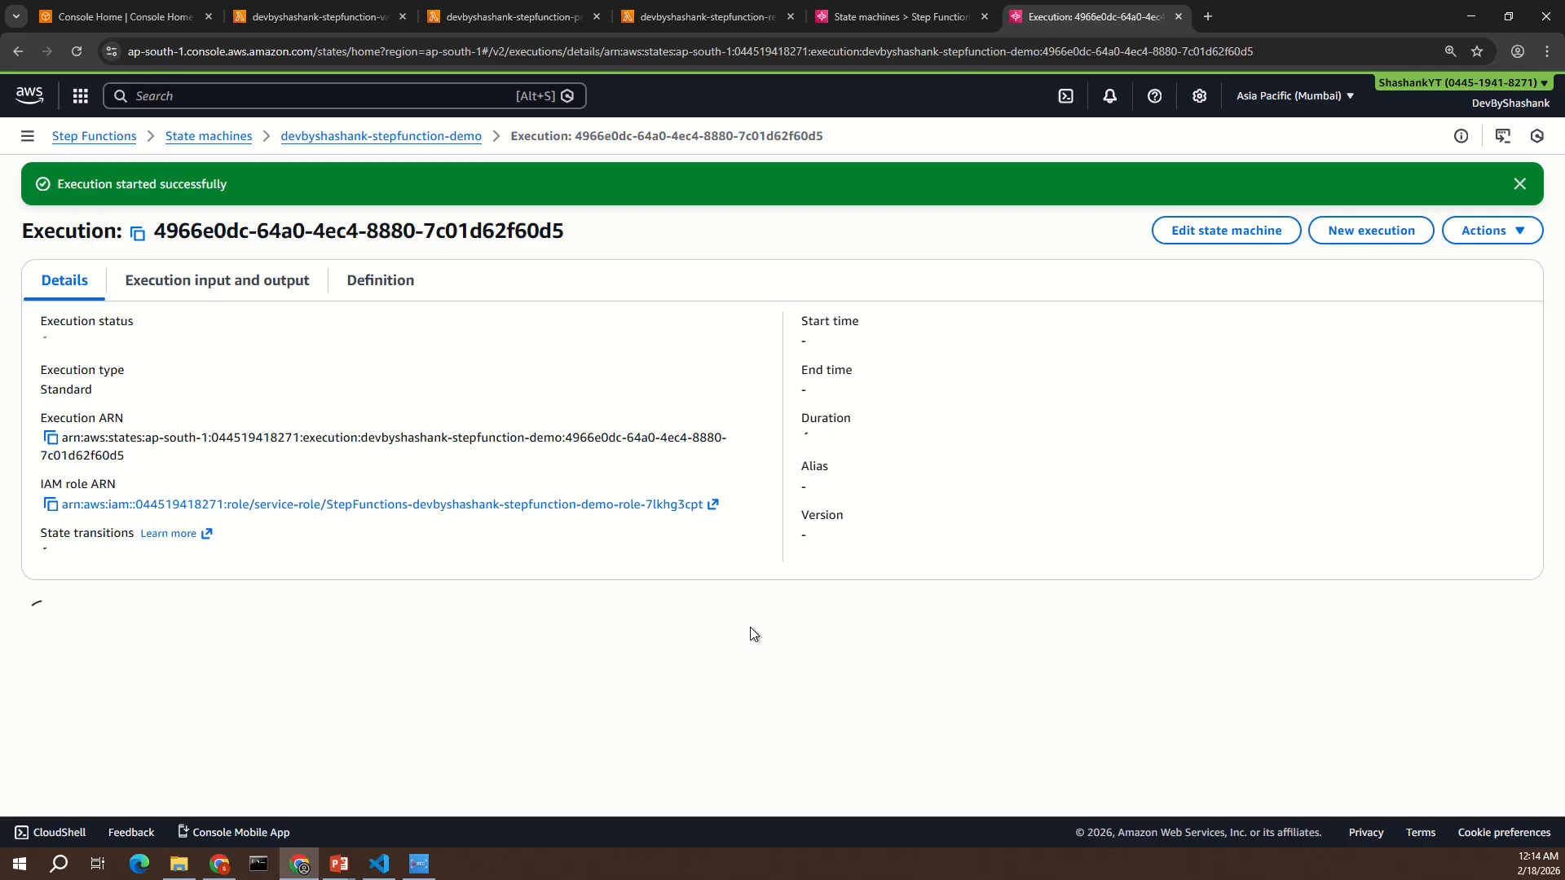
- Examine the new execution's graph and the state data of Validate Order, Is Order Valid?, Reject Order and Fail
scroll(752, 633, down, 5)
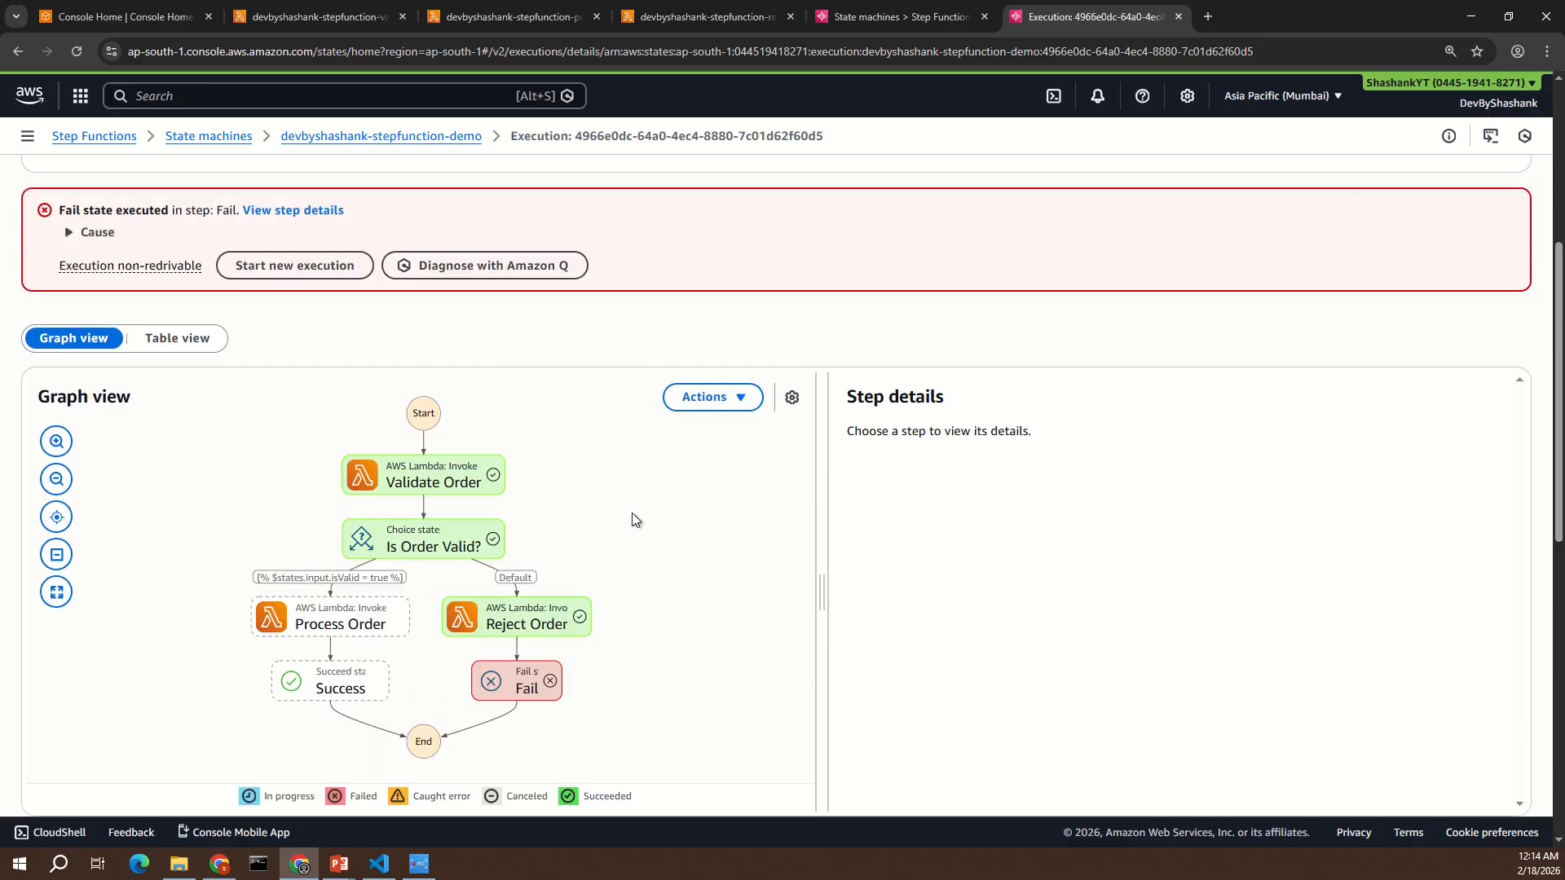
click(456, 486)
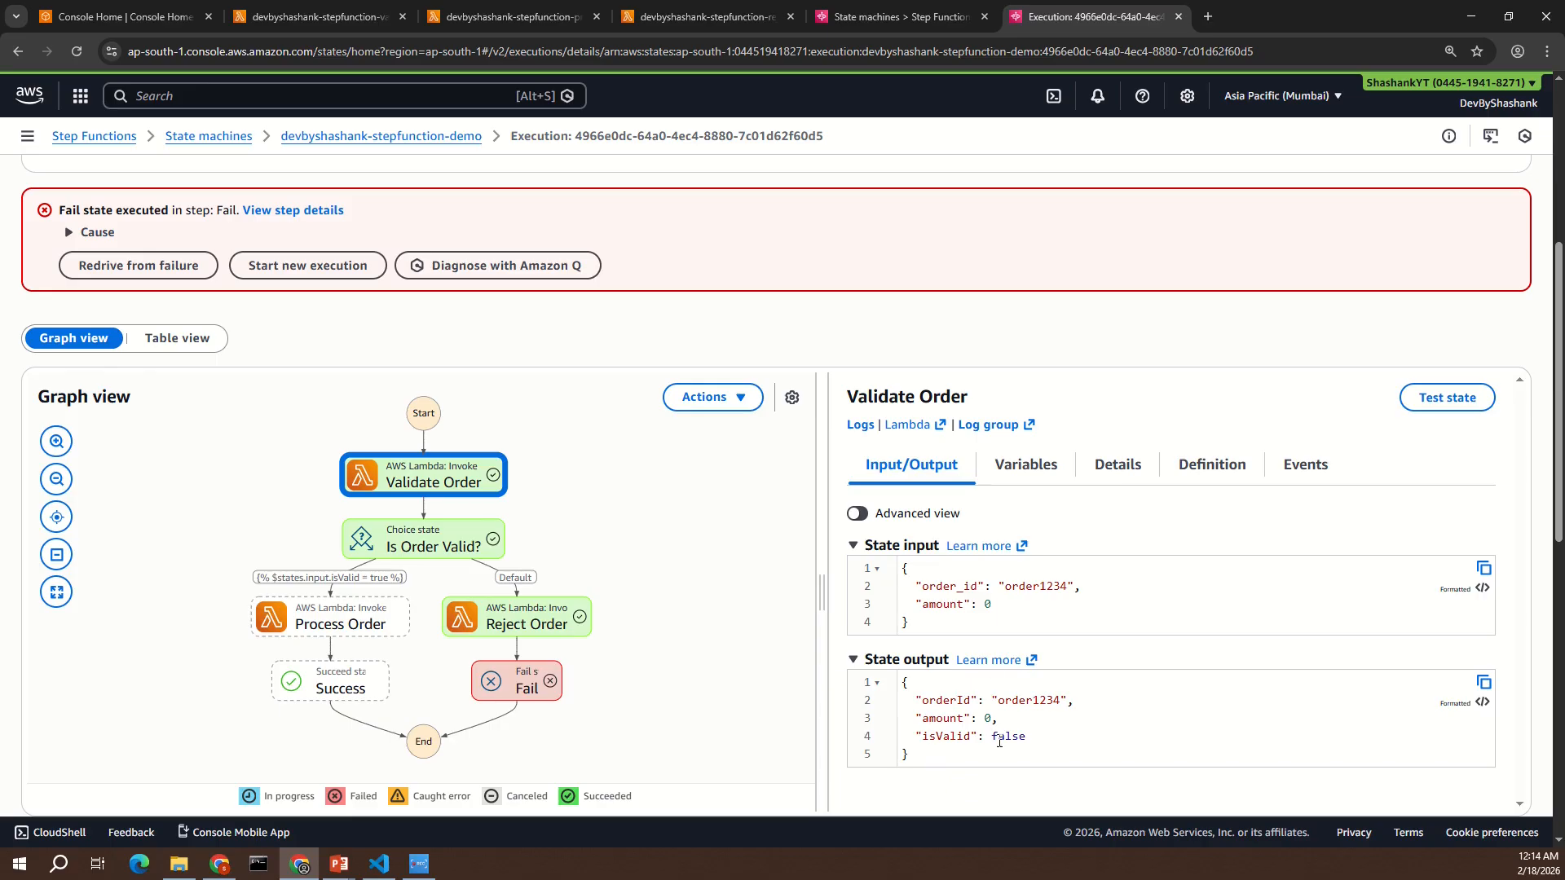
click(433, 547)
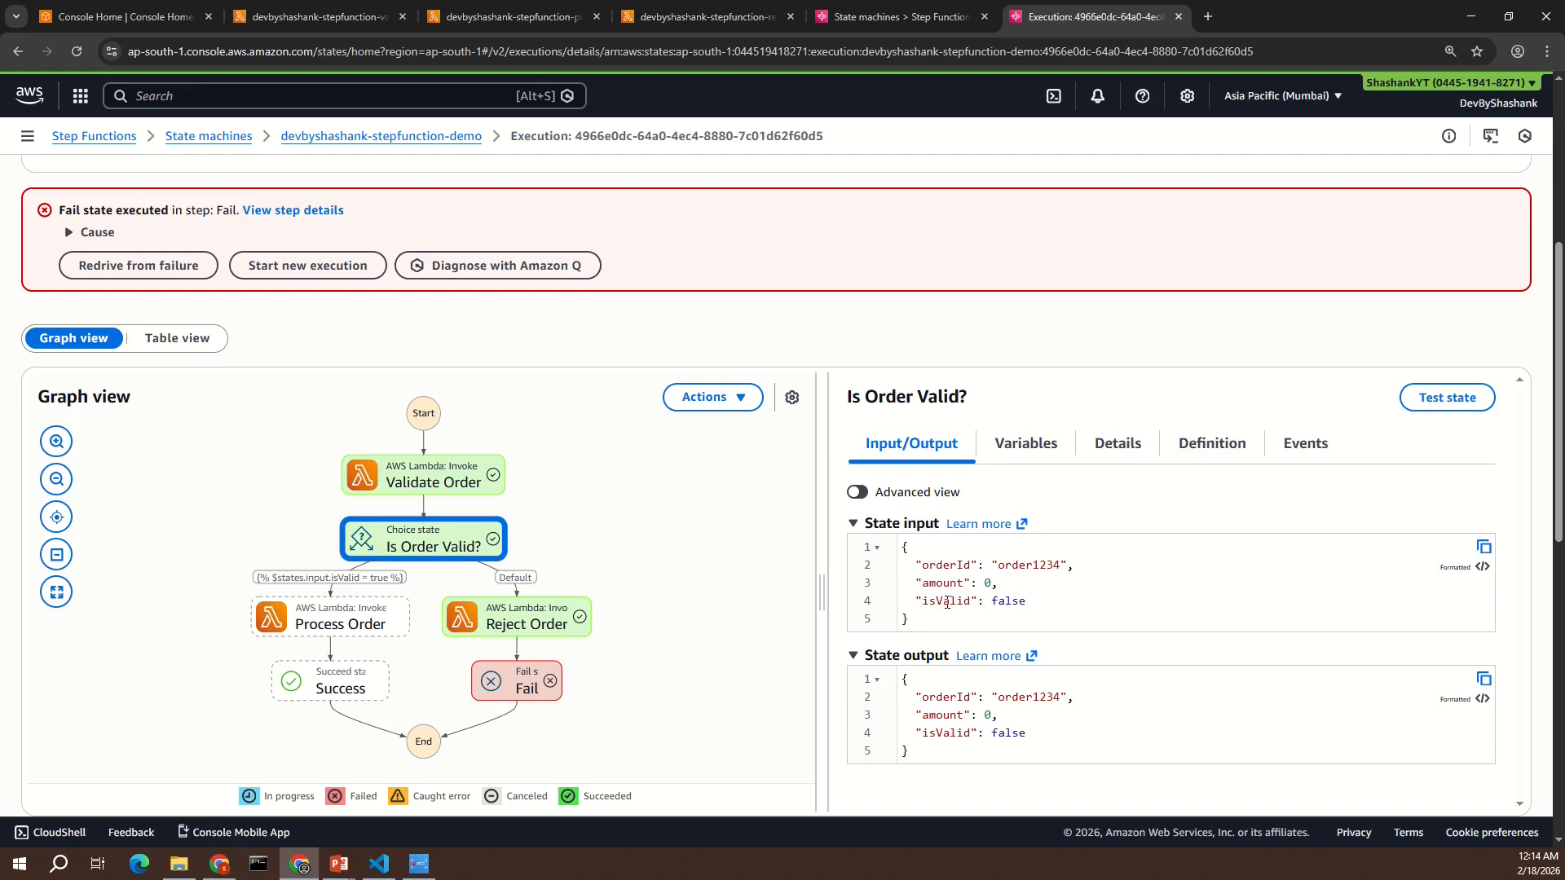
double_click(1007, 603)
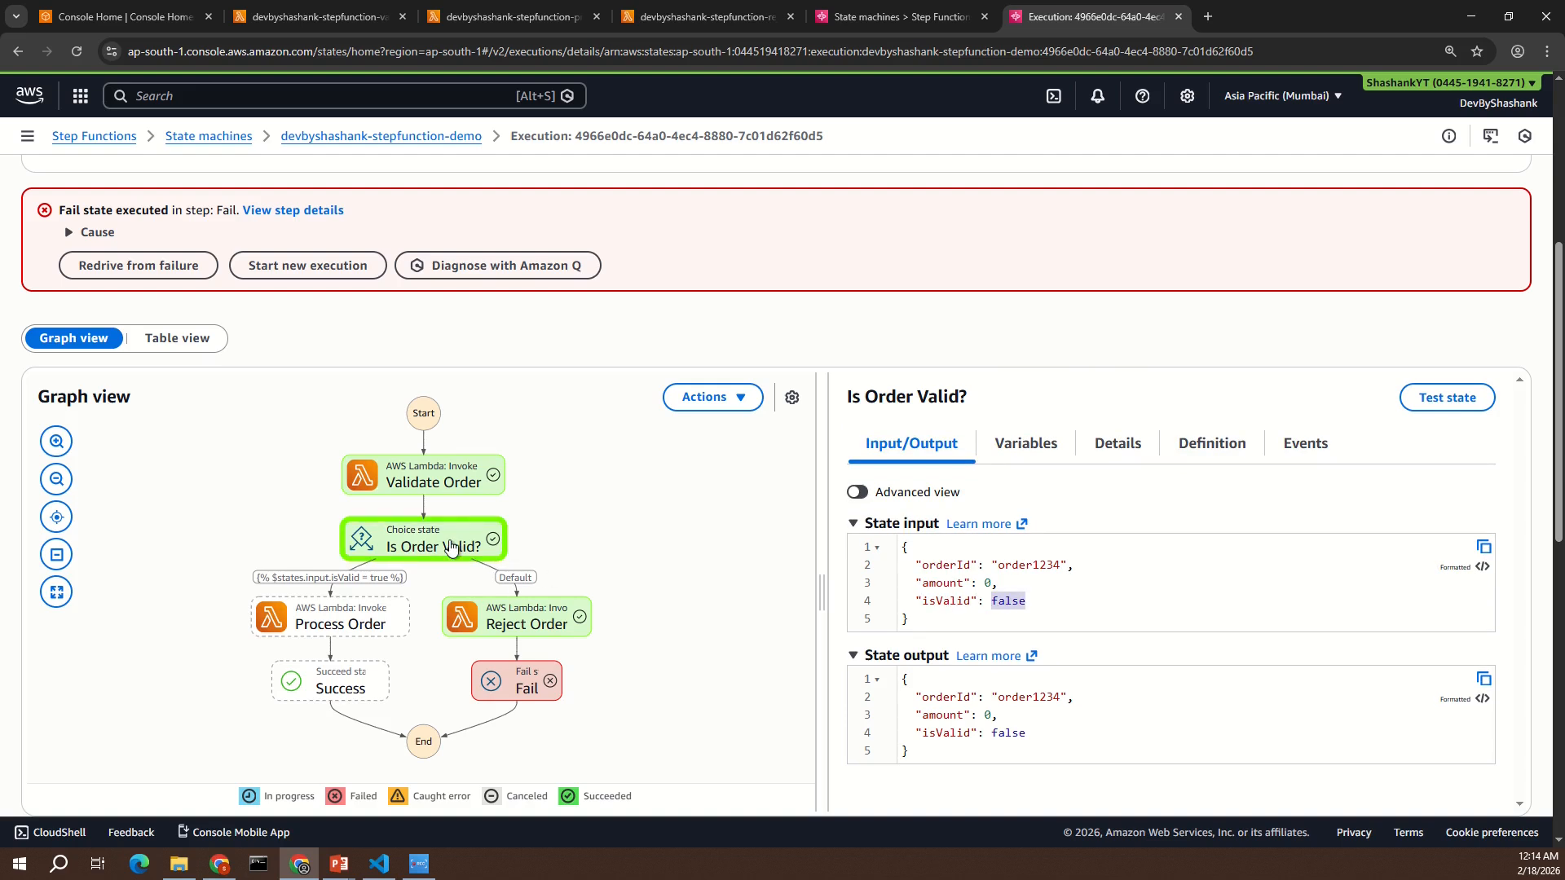
click(542, 626)
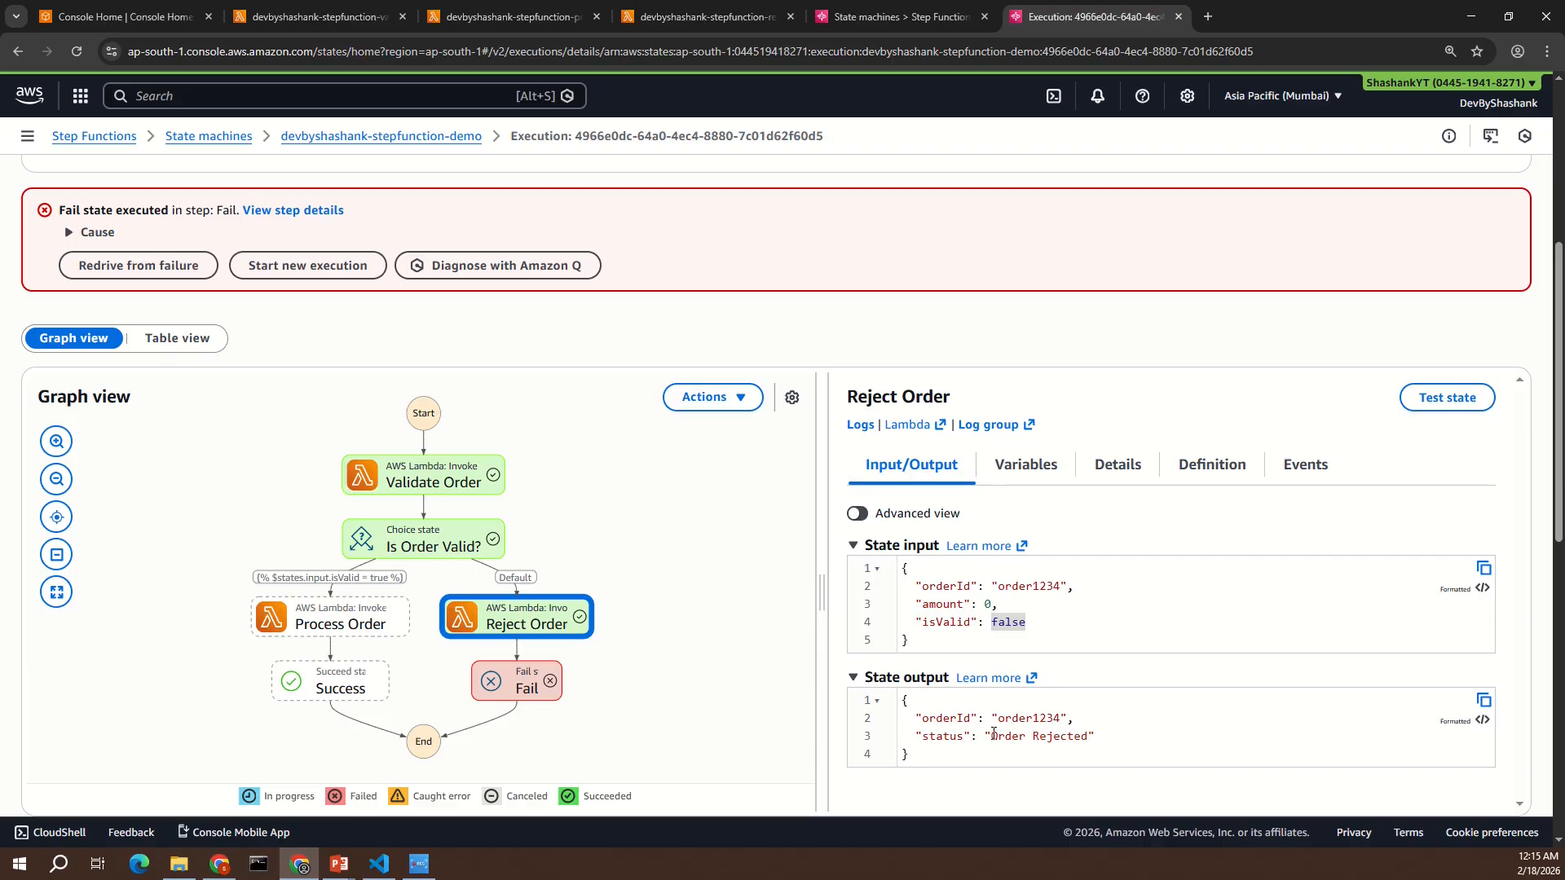
click(545, 692)
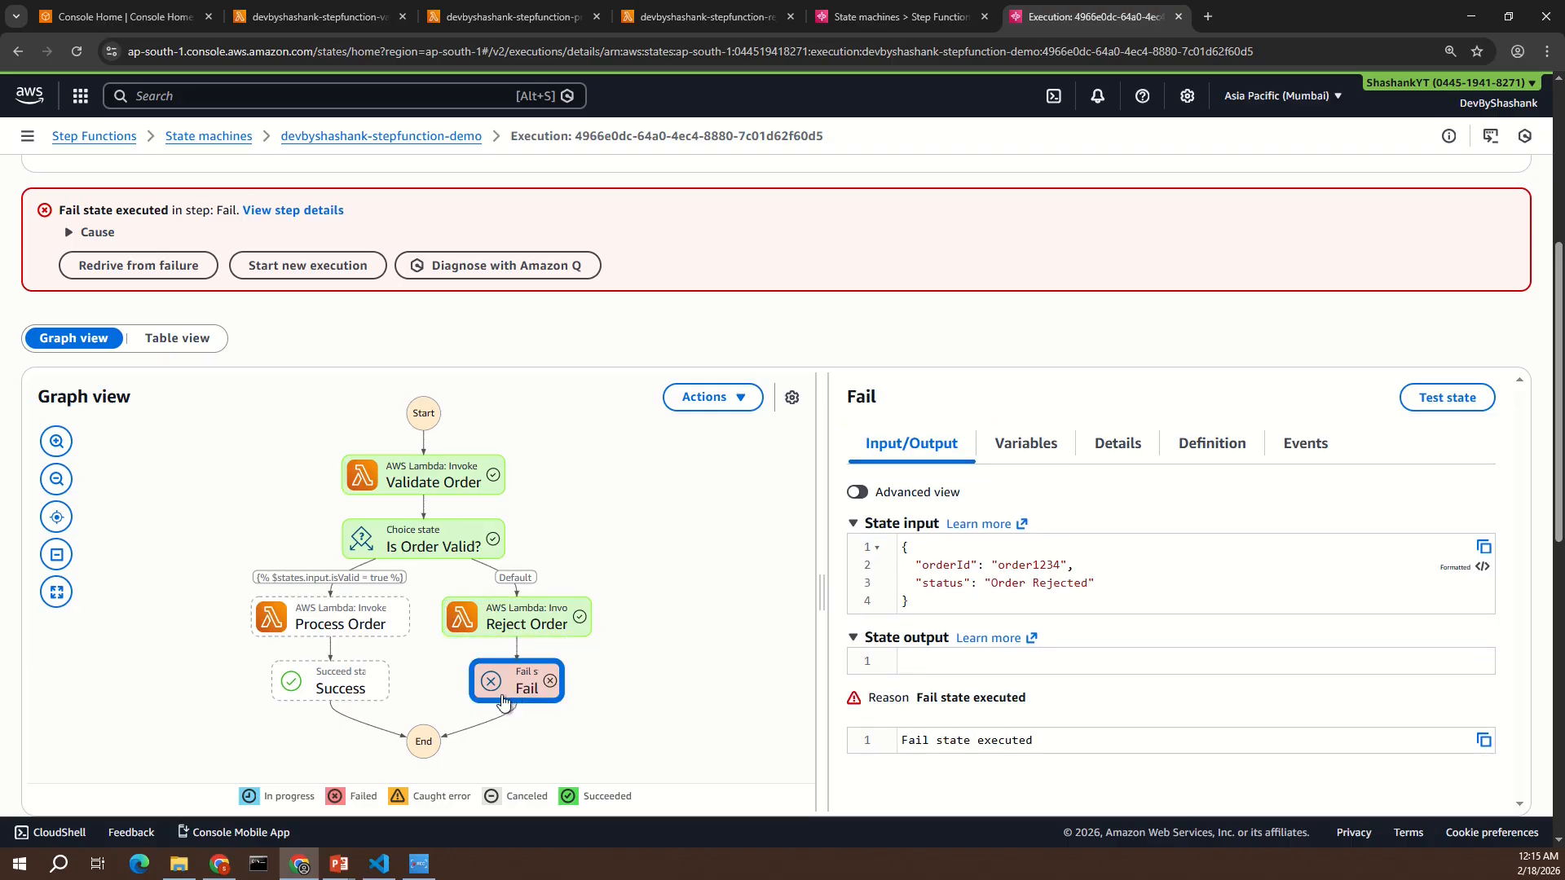